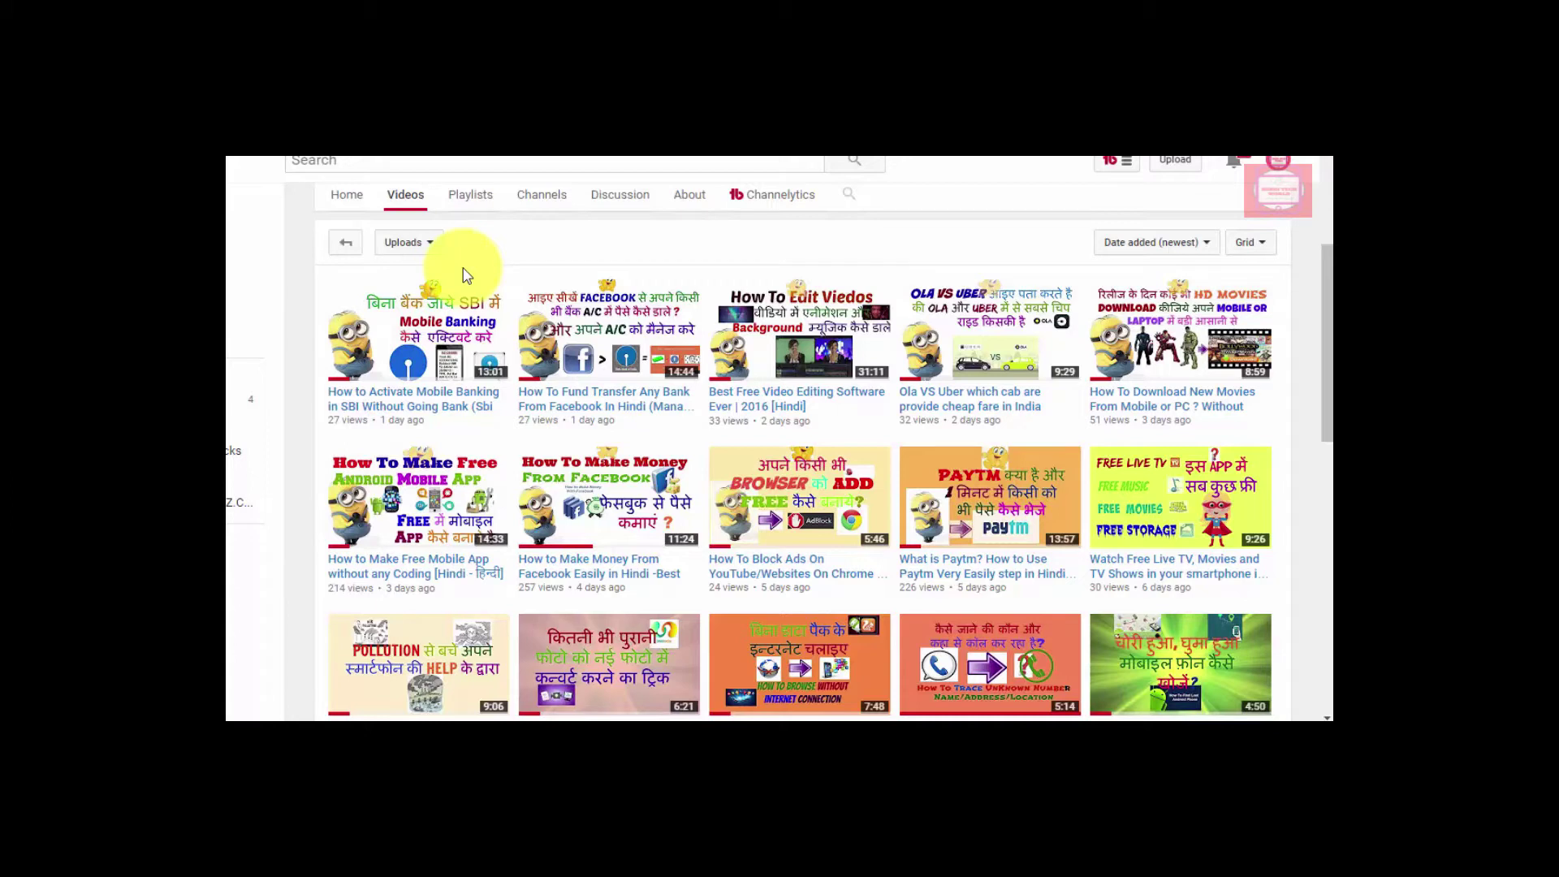
Return to the HINDI TECH WORLD channel home, then open the Legend app's Google Play page.
click(359, 202)
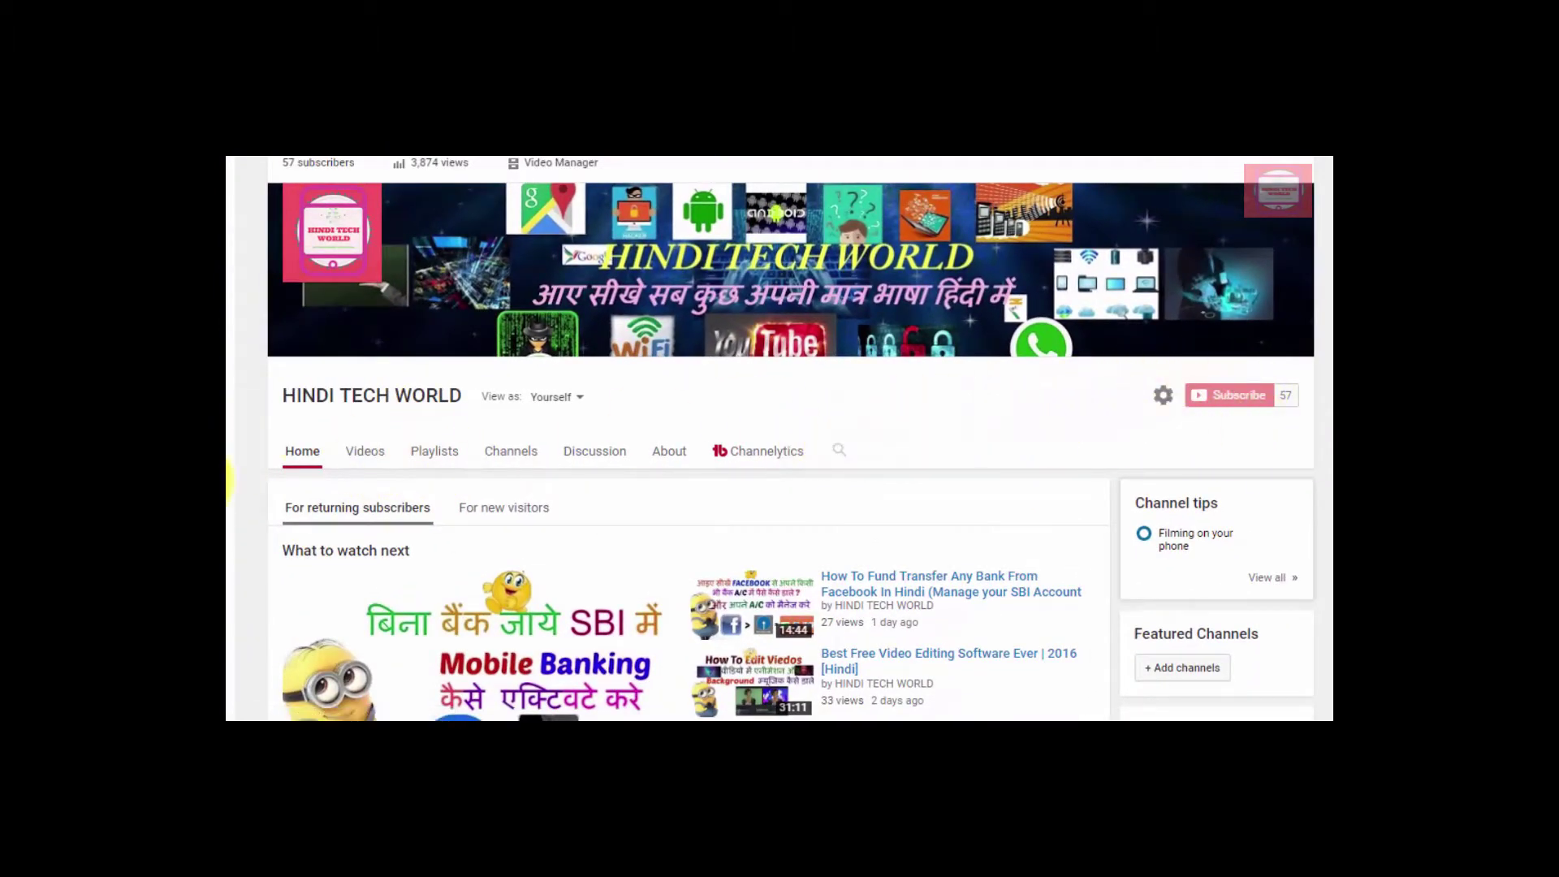
click(421, 421)
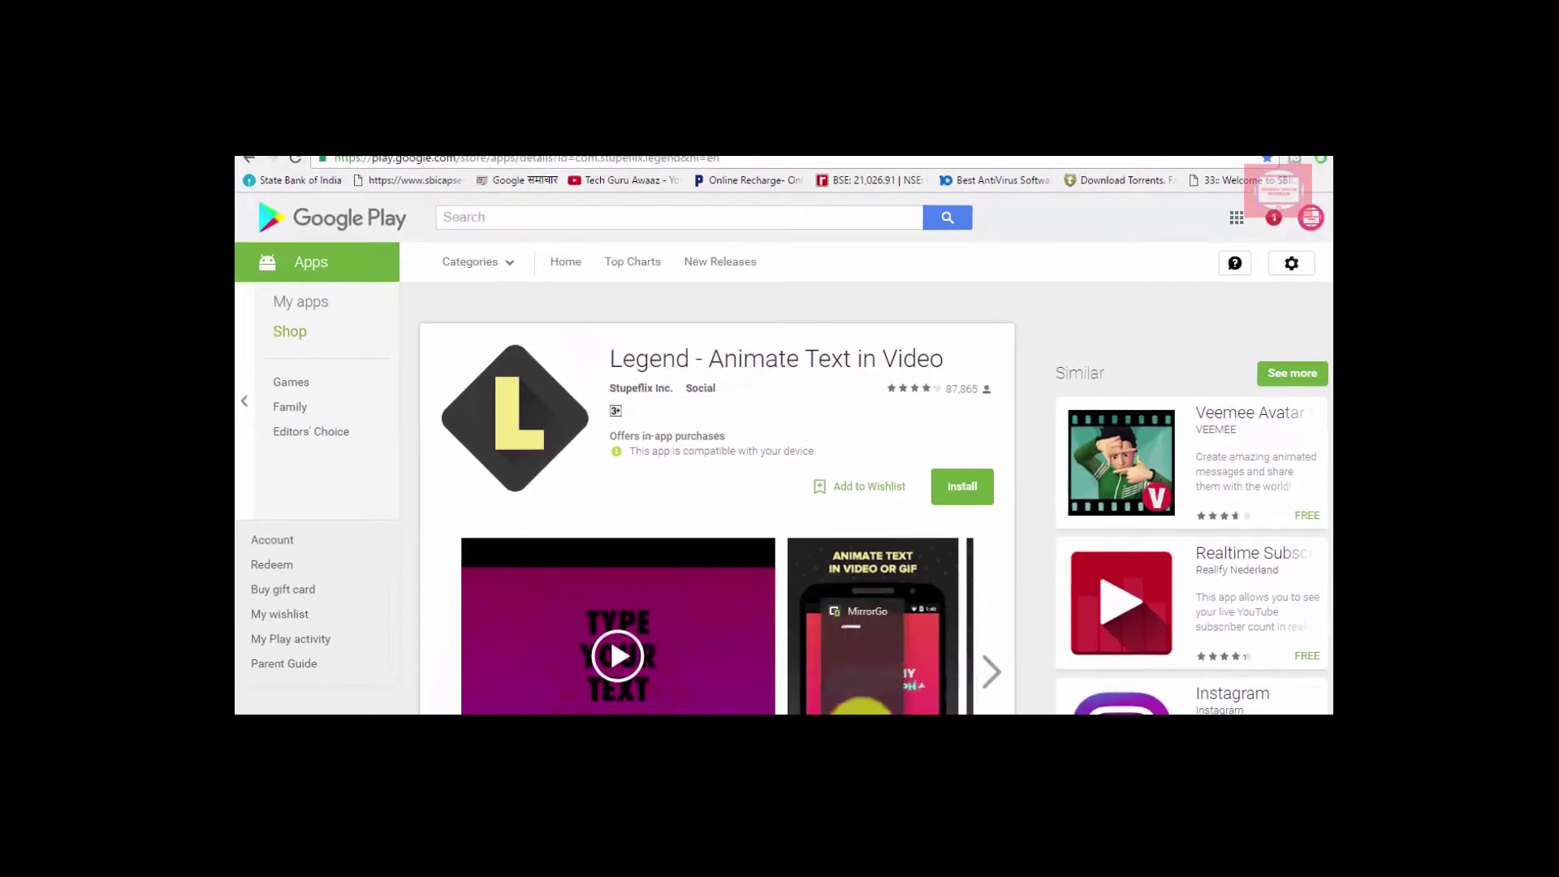
Show the MirrorGo phone window and launch Legend from the phone's home screen.
click(852, 706)
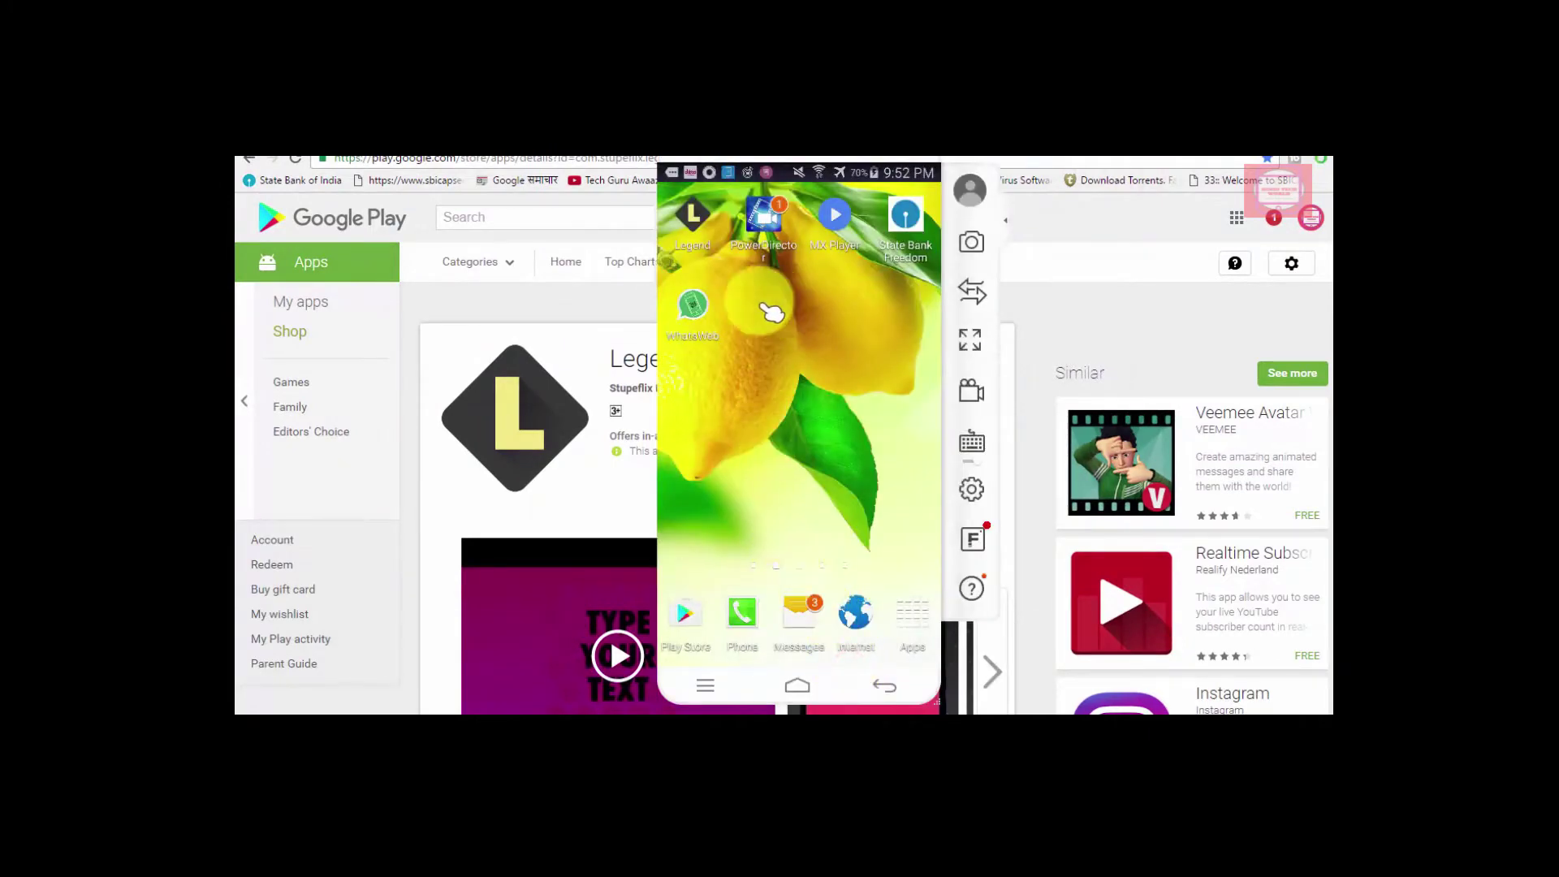
click(697, 218)
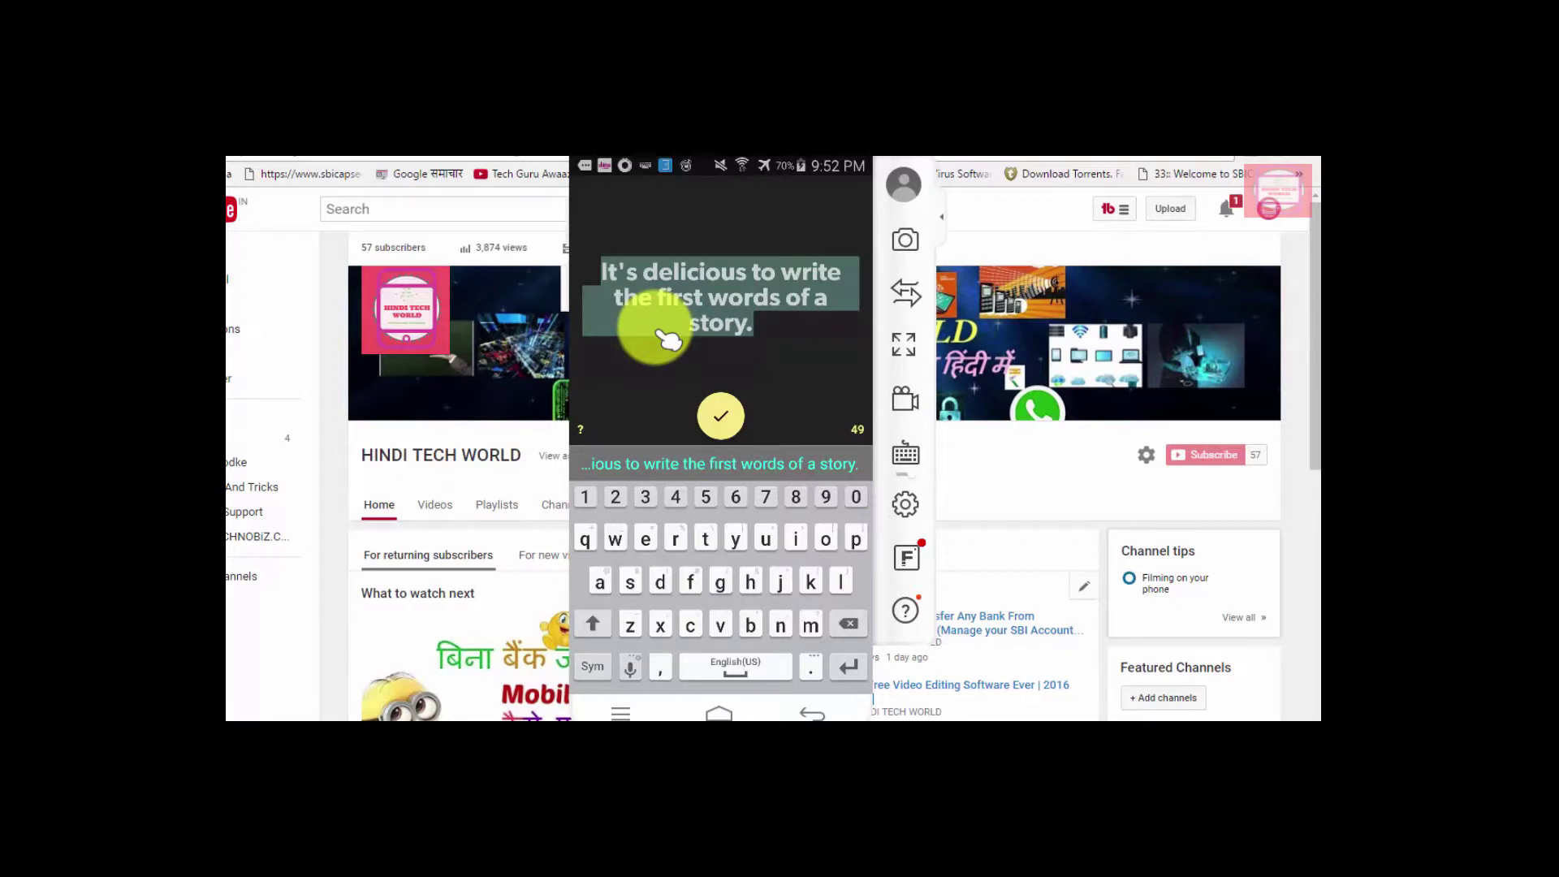
Enter 'INDI TECH WORLD' as the title text, removing the doubled H, and confirm it.
text(INDI TECHH)
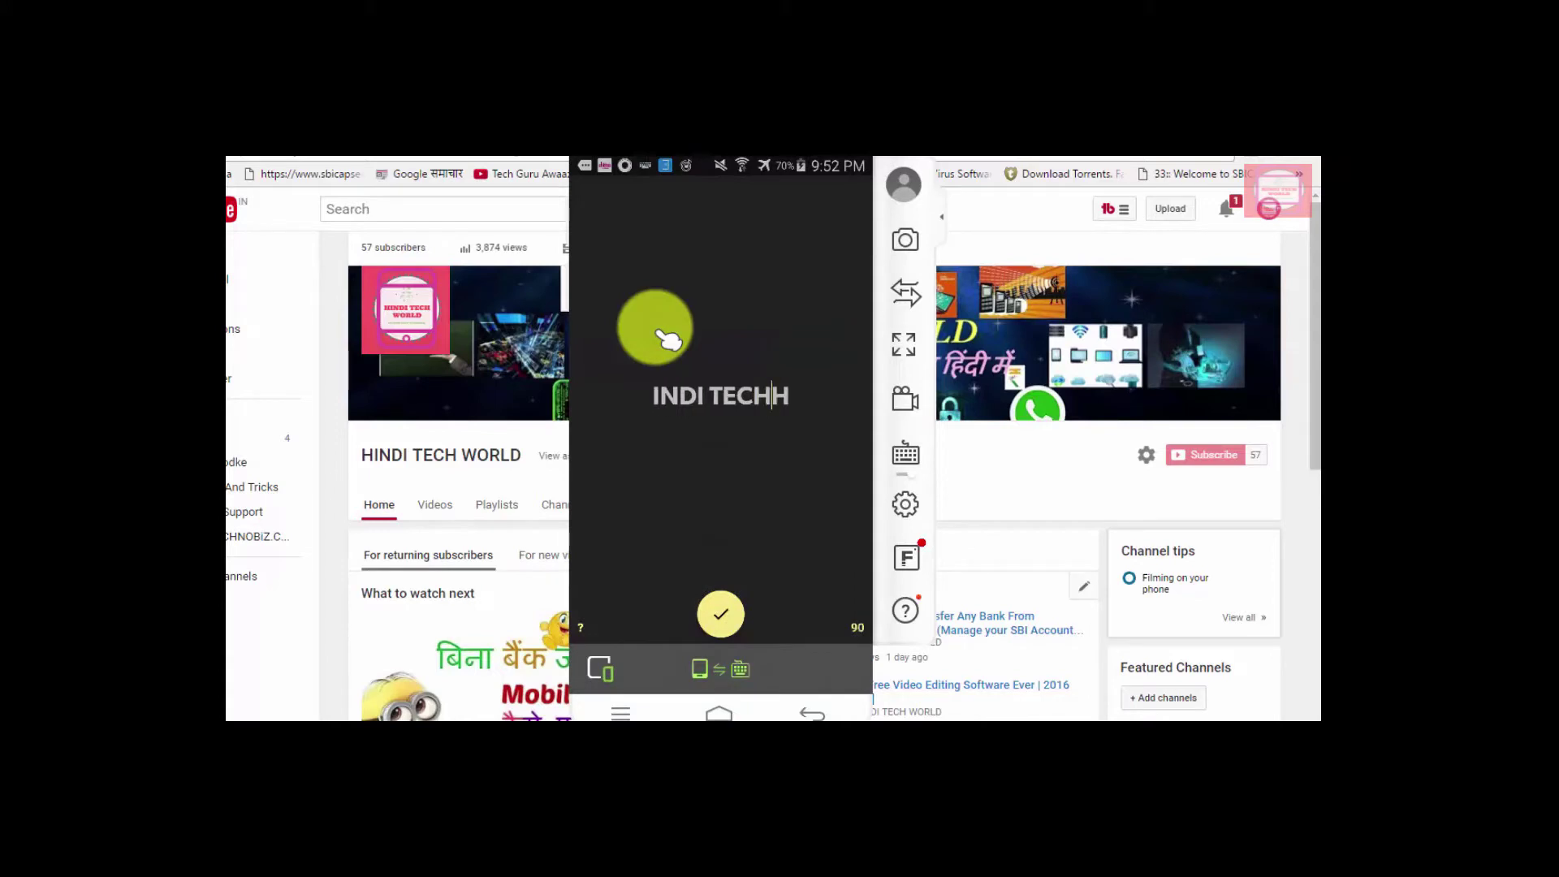
key(BackSpace)
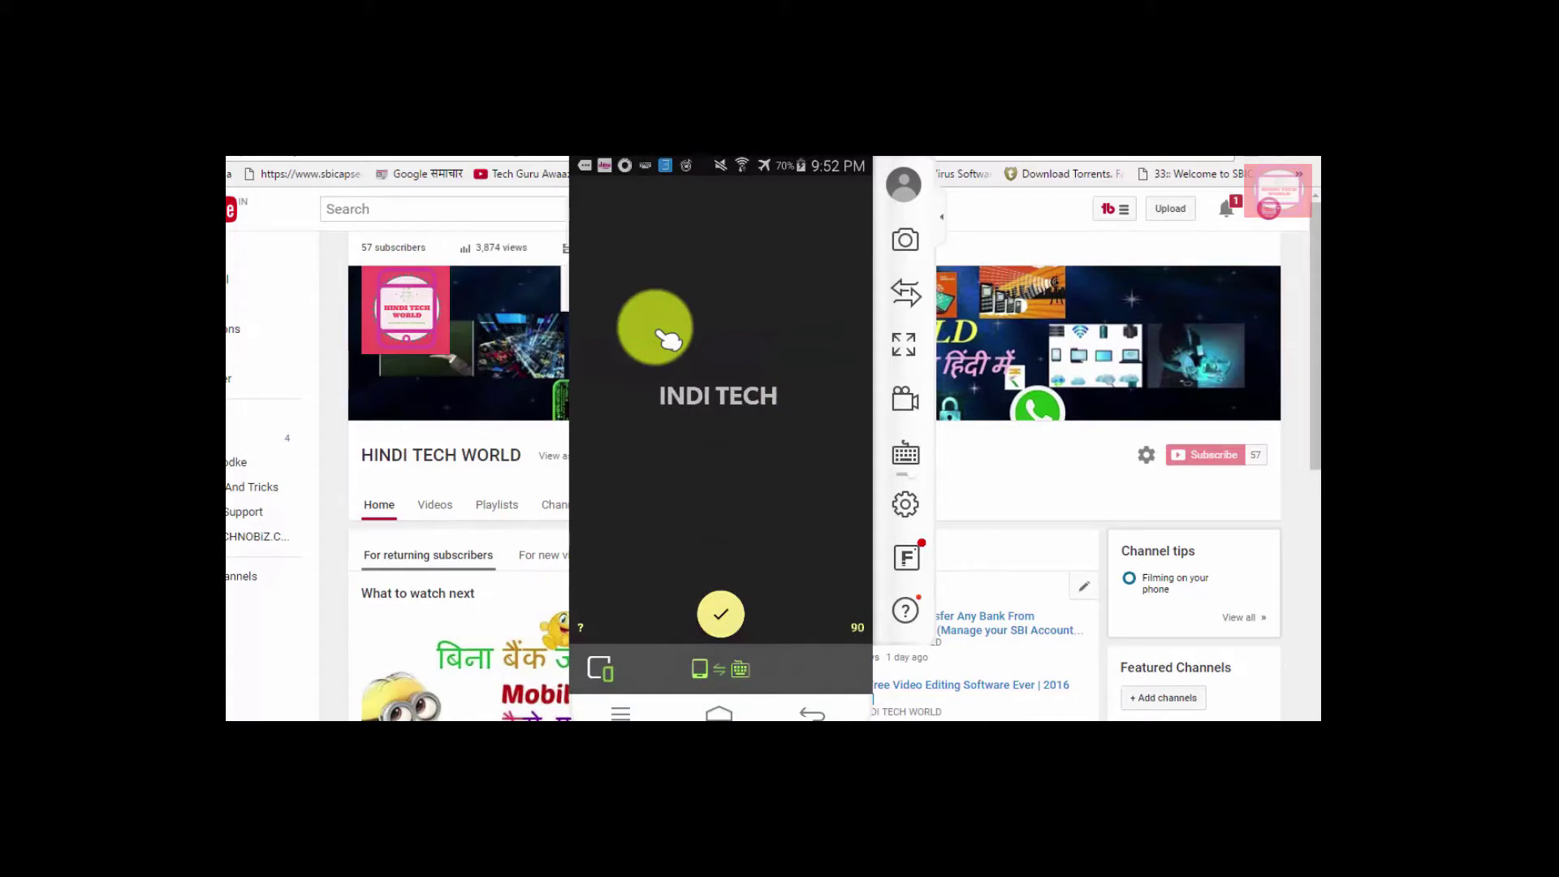
text(WORLD)
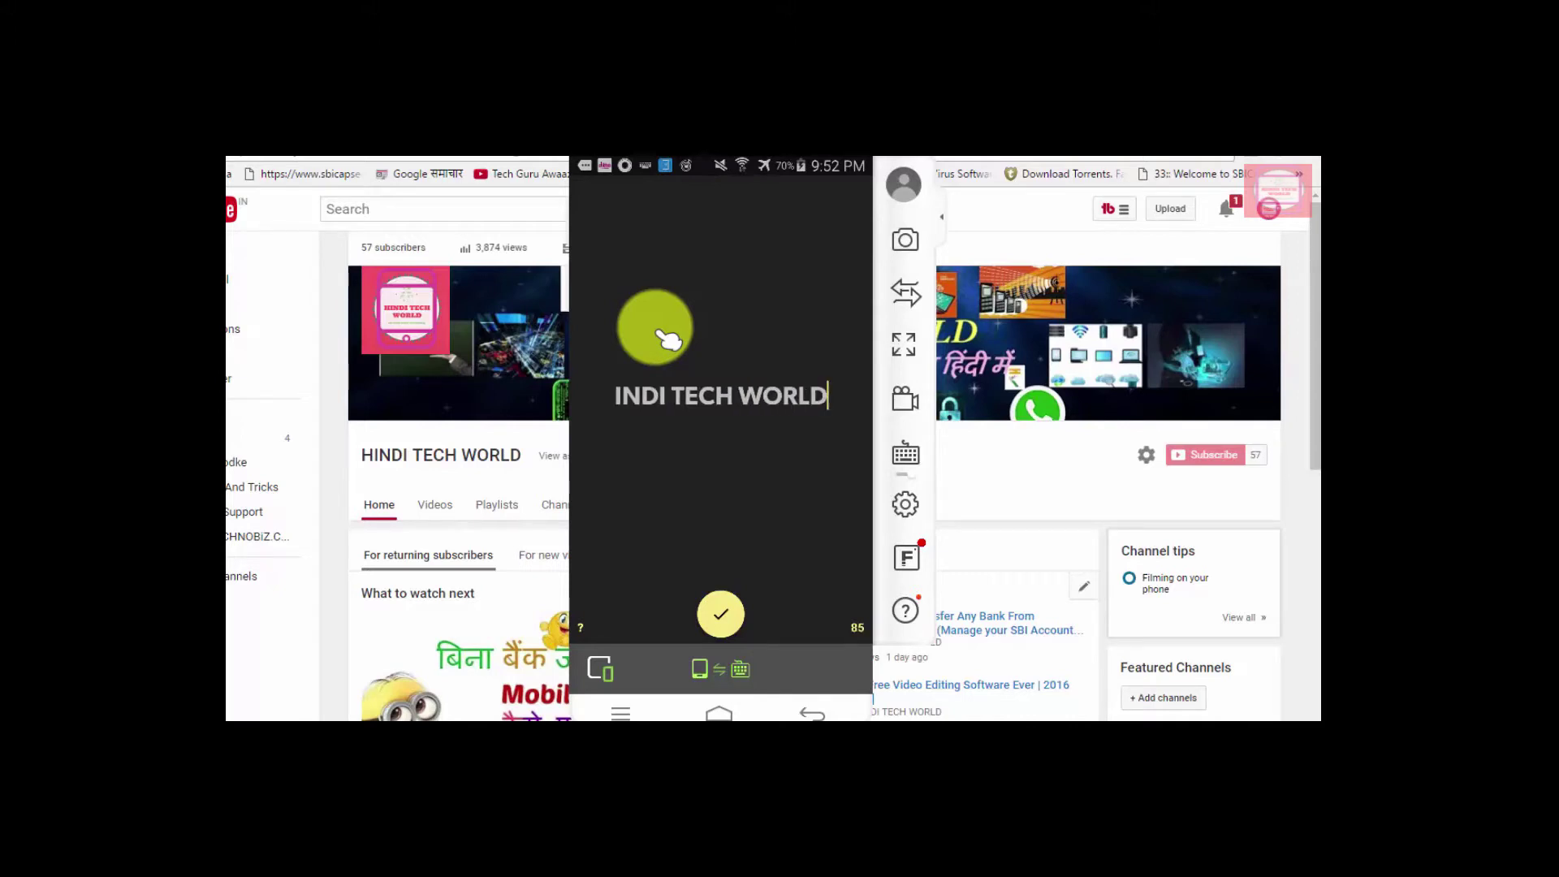
click(724, 620)
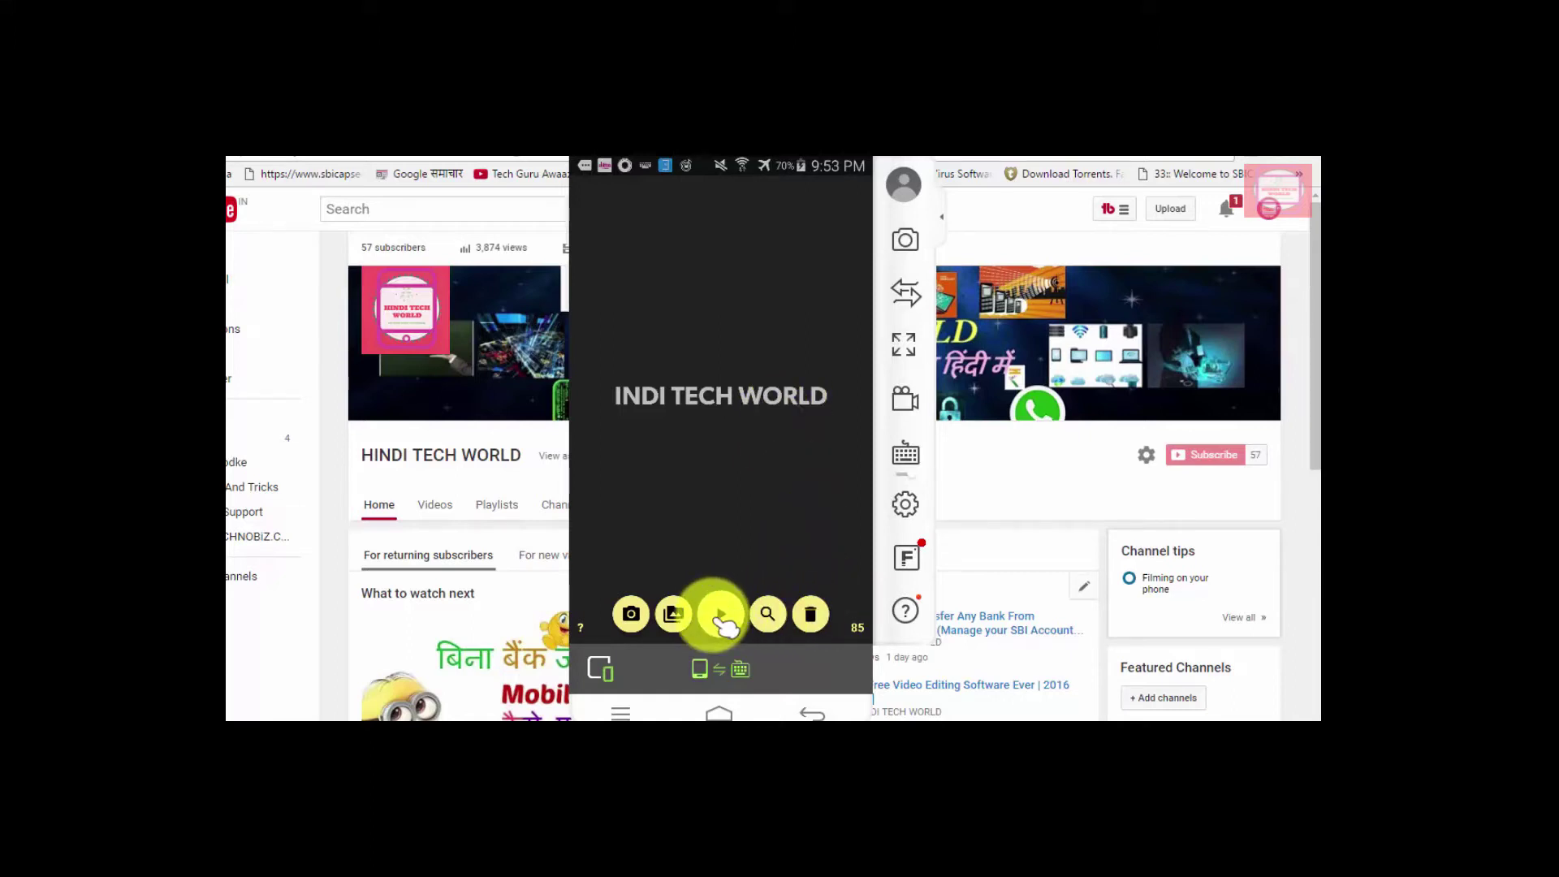
Skip adding a background and play the yellow-on-purple 'INDI TECH WORLD' preview.
click(721, 615)
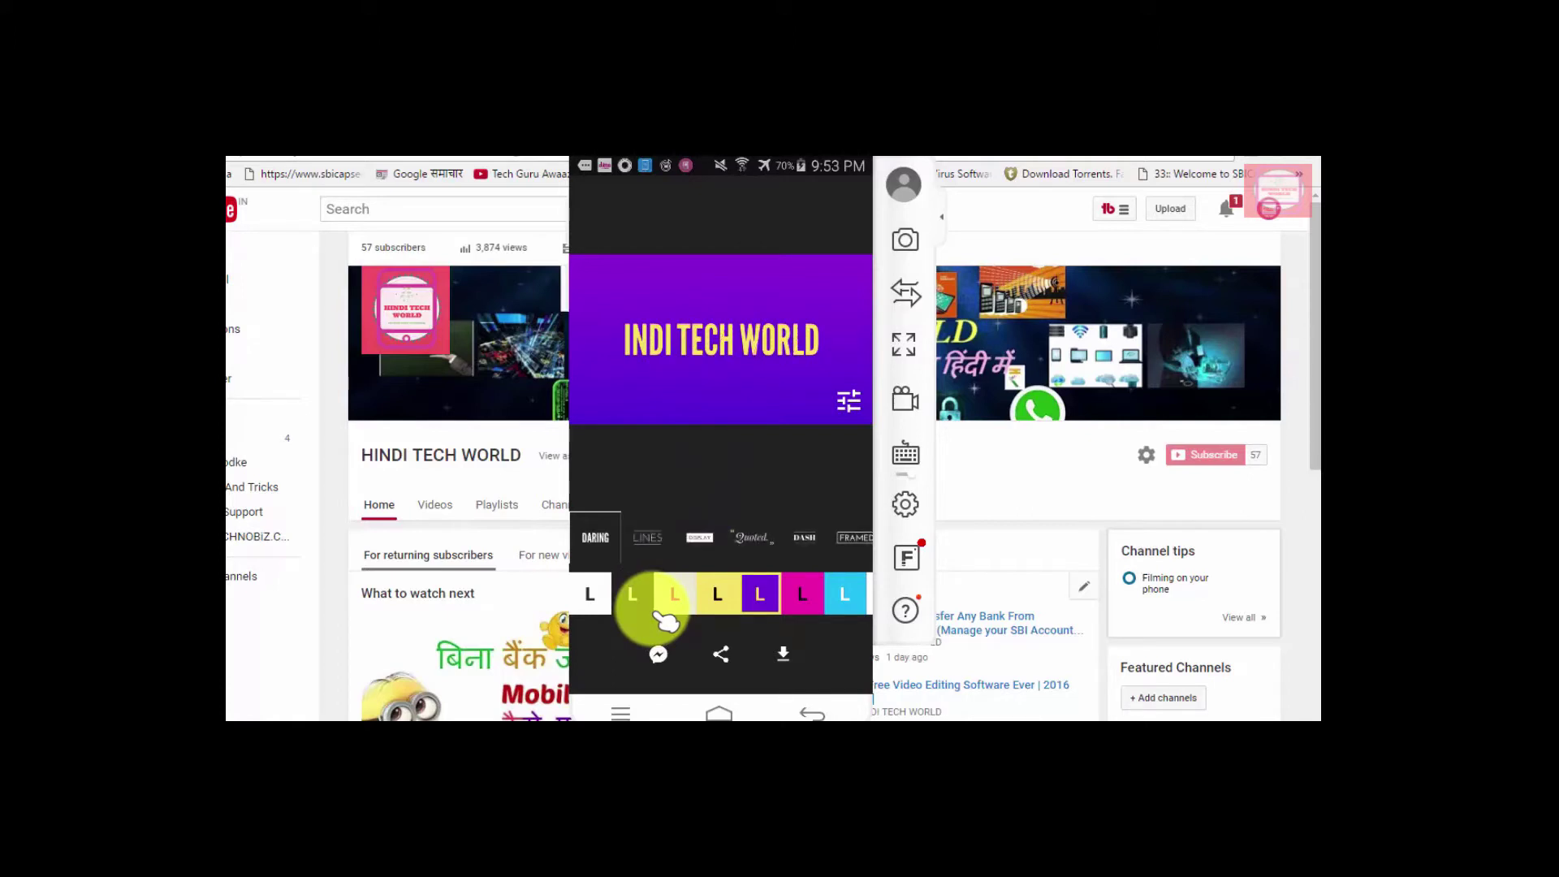
Apply the beige-and-pink colour scheme and choose landscape format at 1080p in Settings.
click(662, 607)
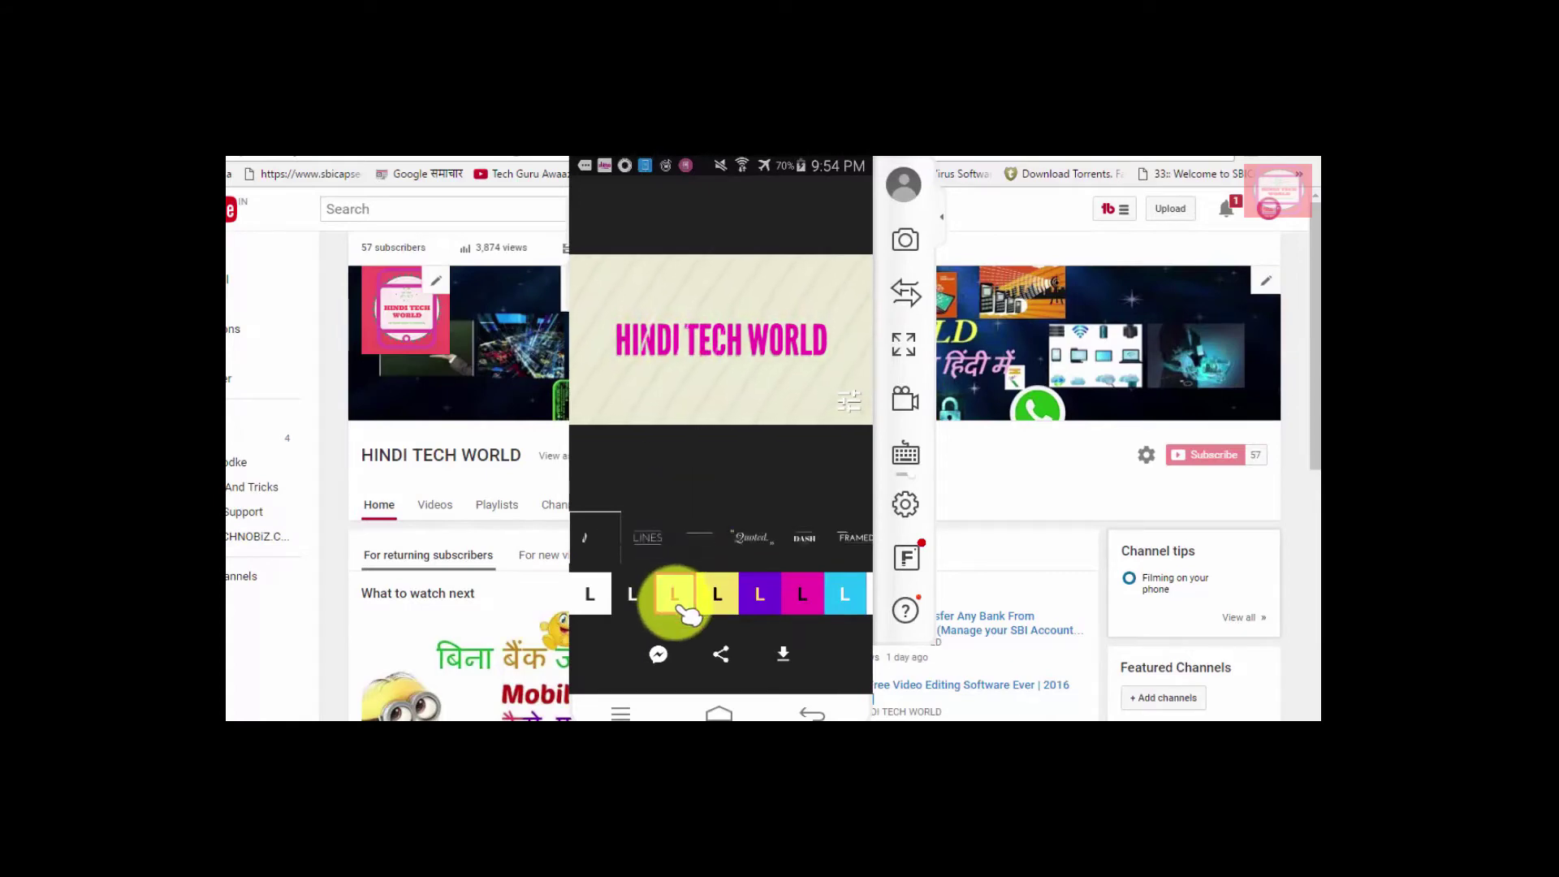
click(764, 542)
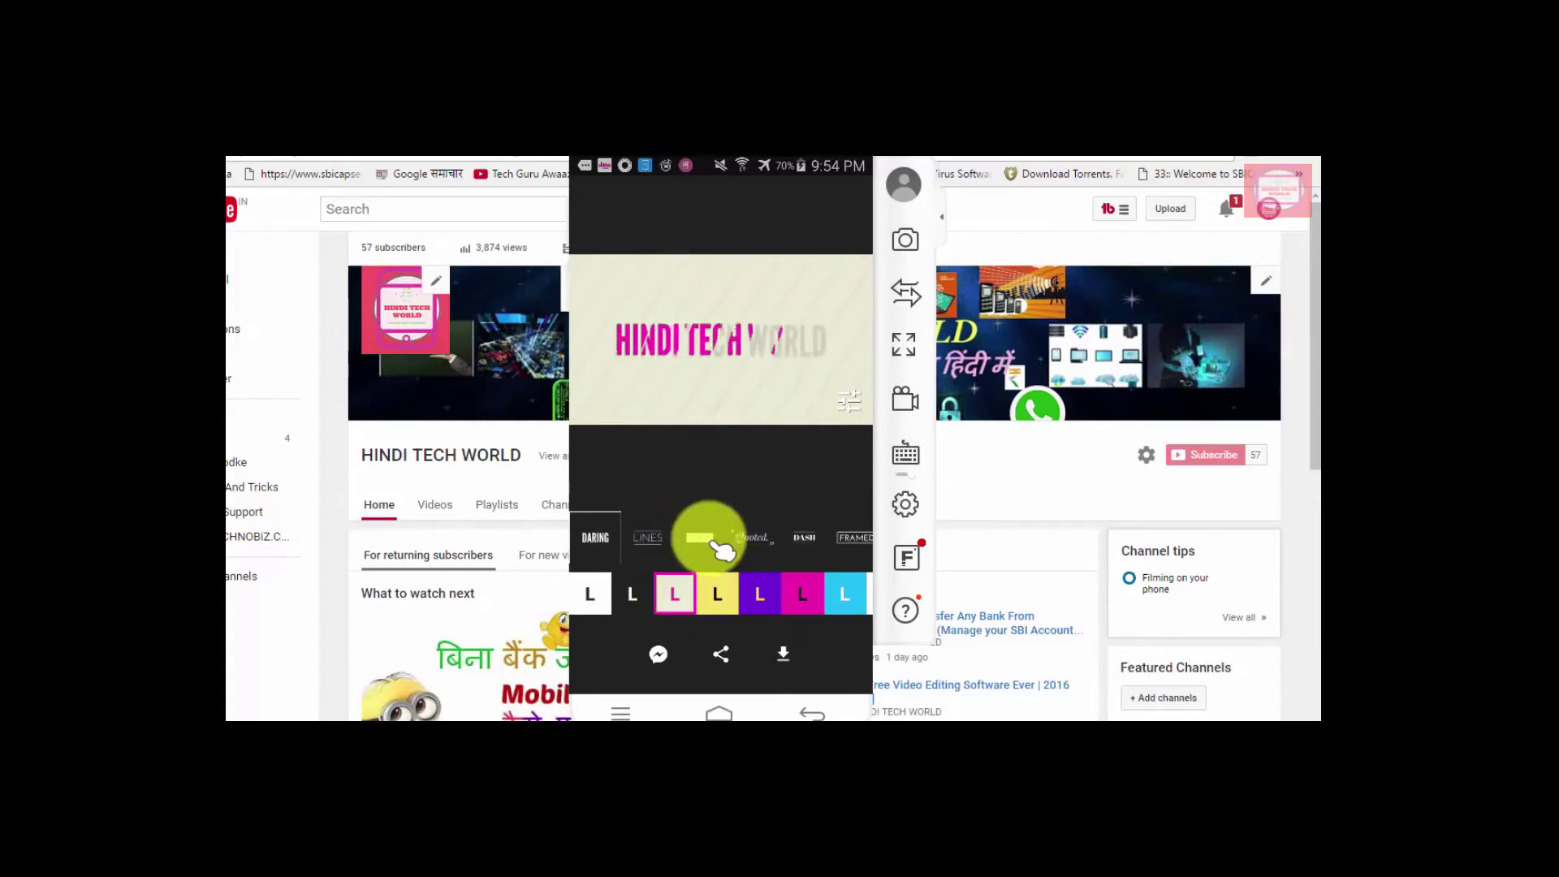
click(857, 413)
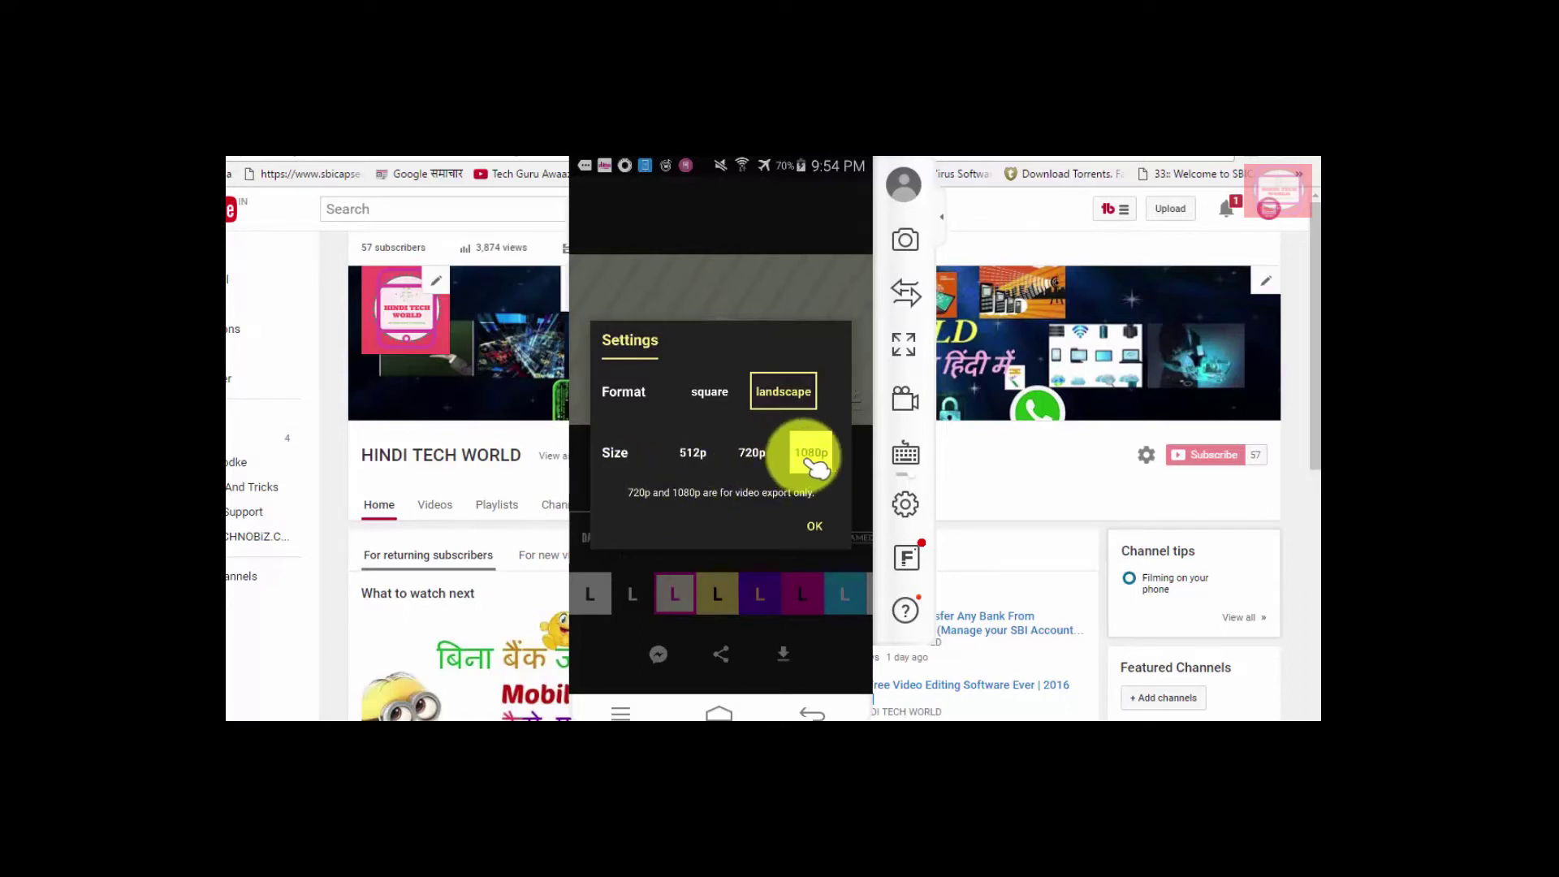
Confirm the landscape 1080p settings and preview the title in the DARING and DISPLAY styles.
click(815, 526)
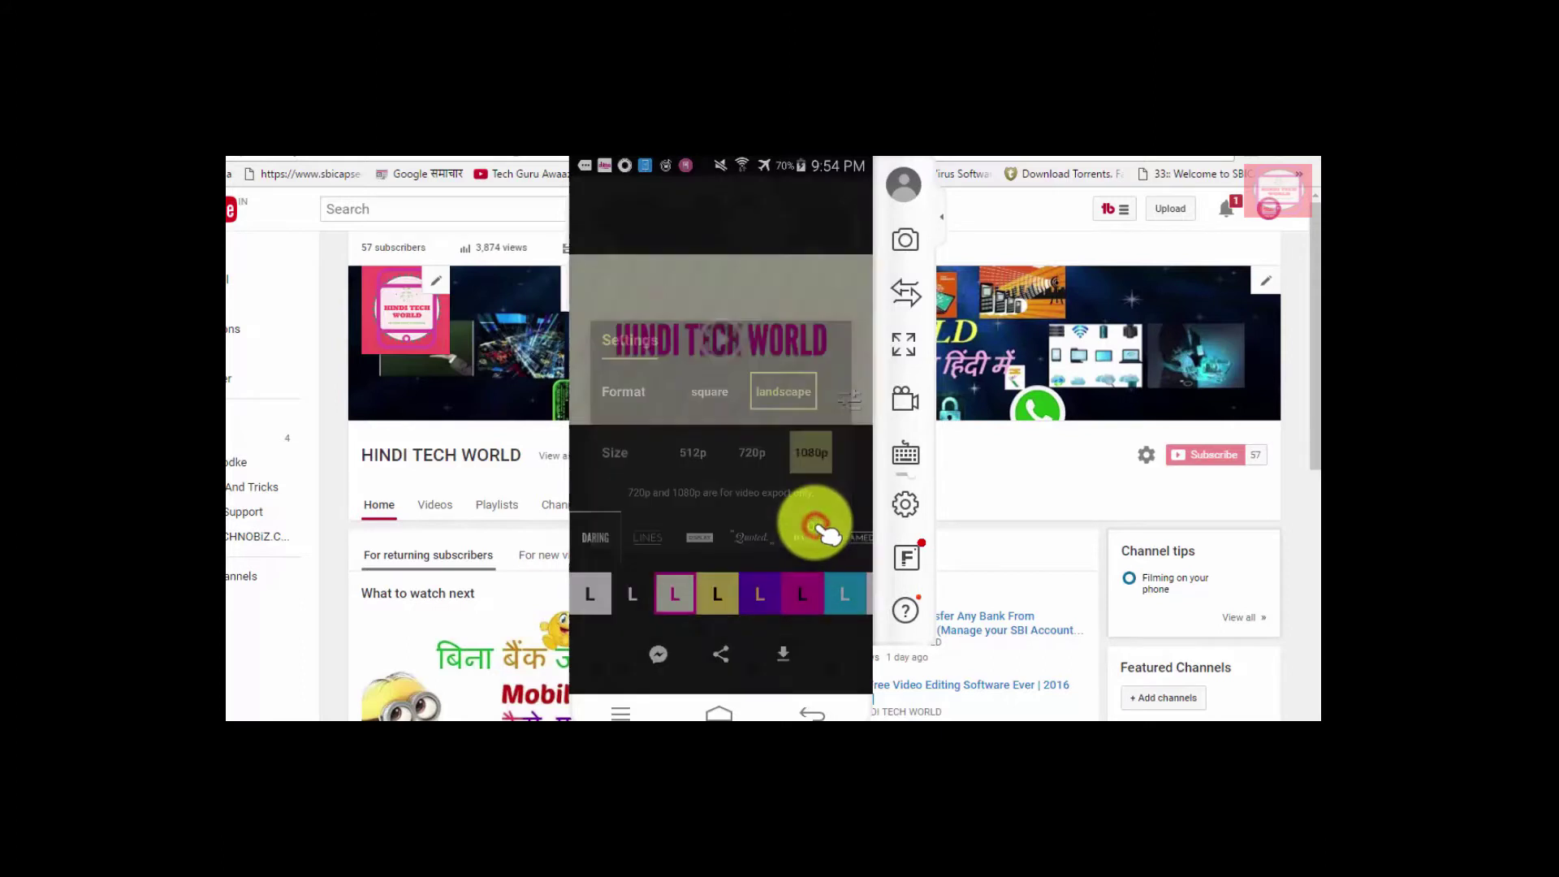
click(605, 545)
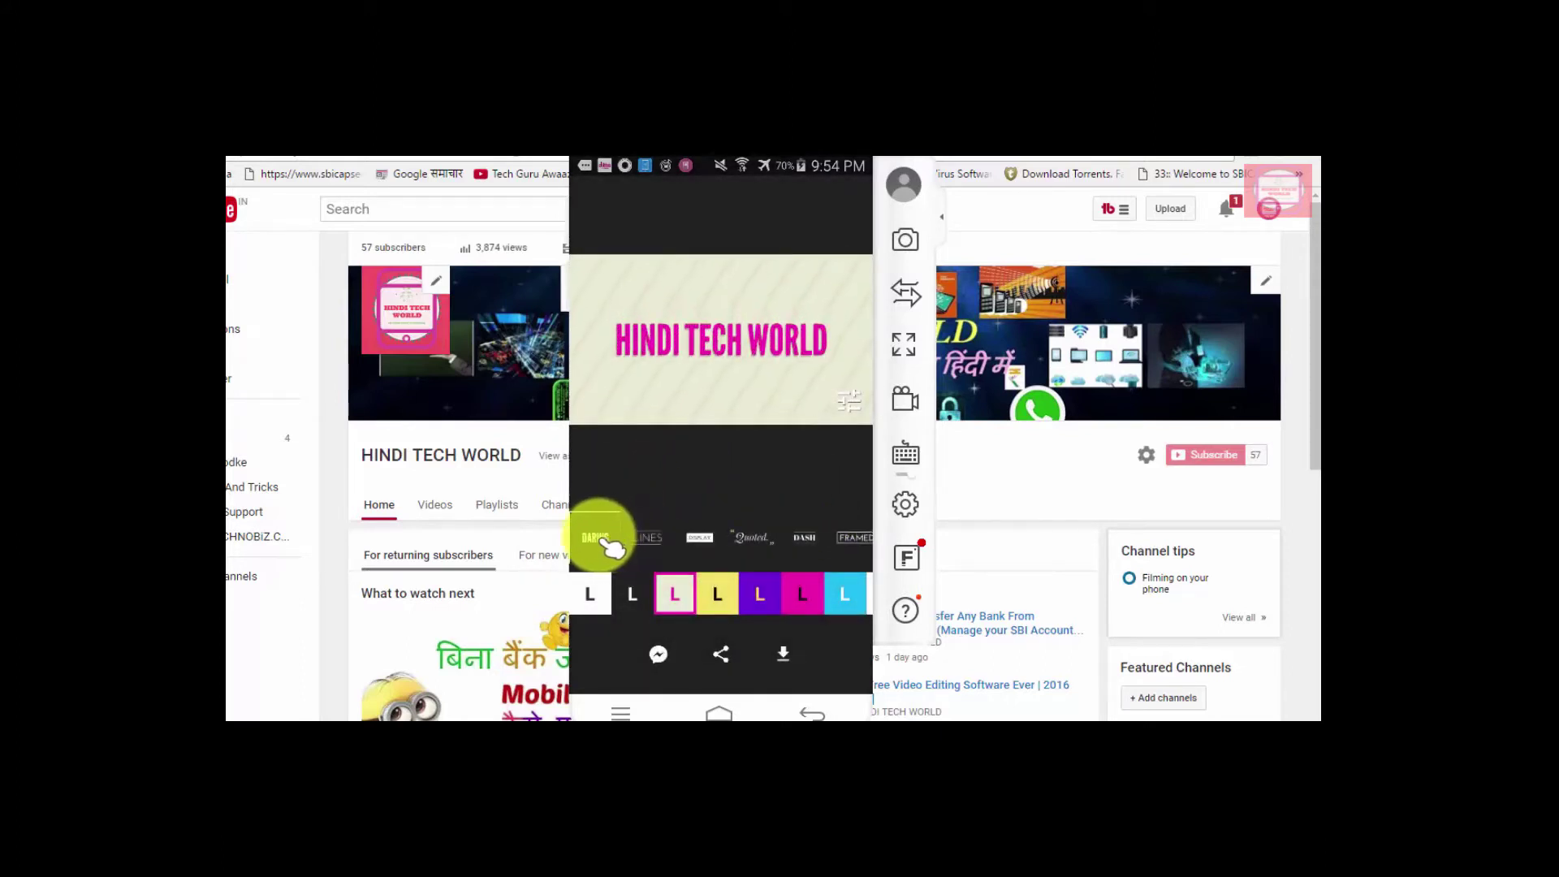
click(690, 542)
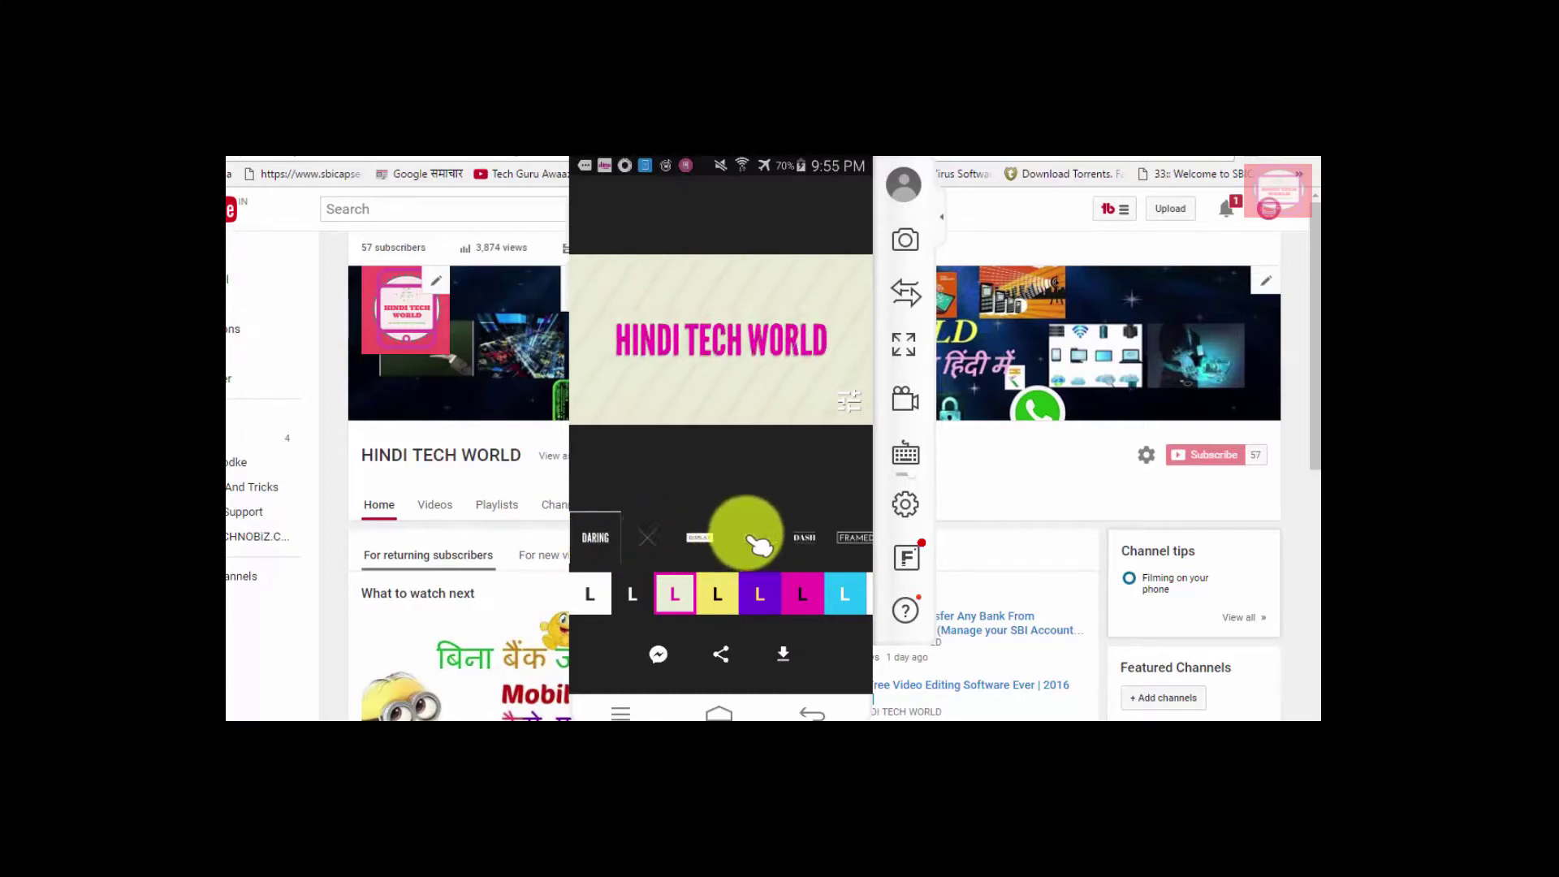
Try cream, yellow and other colour schemes on the LETTER-style title, then build it as a 512p GIF.
click(685, 599)
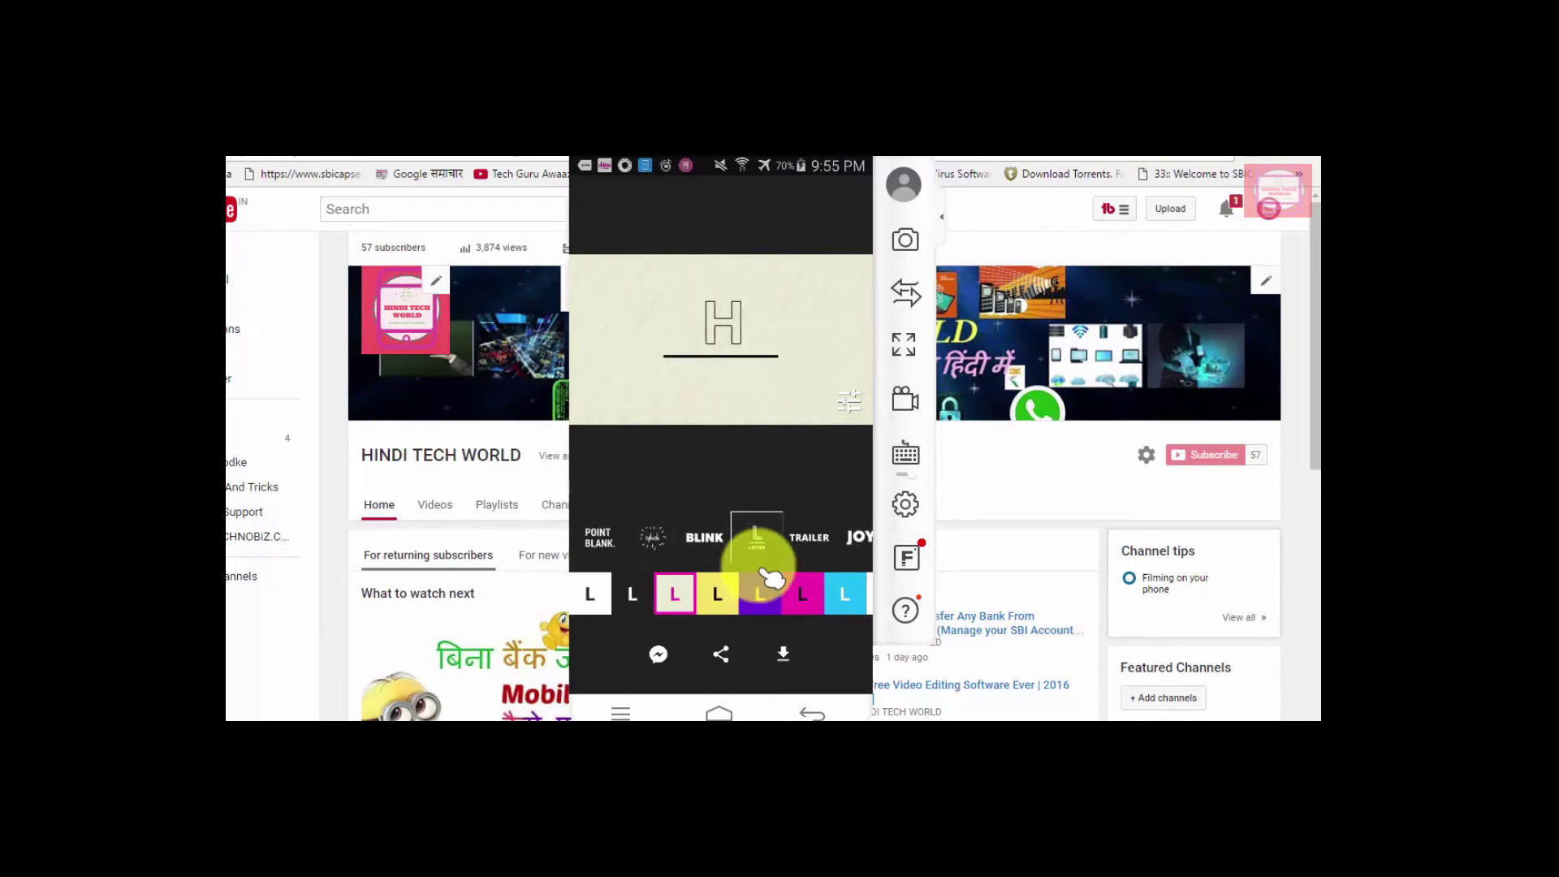
click(725, 595)
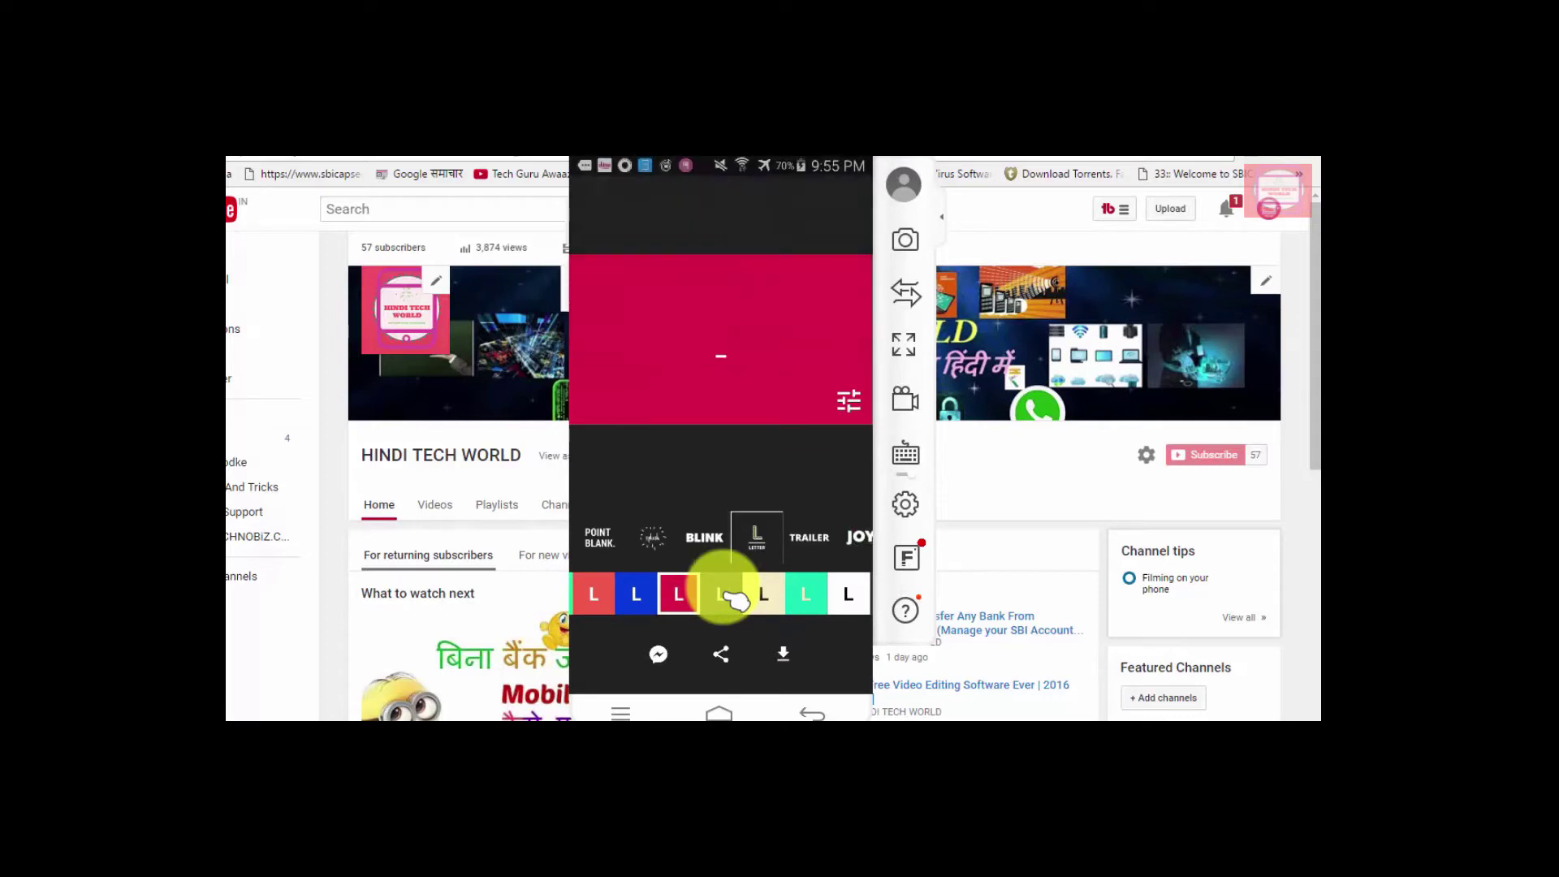
click(660, 654)
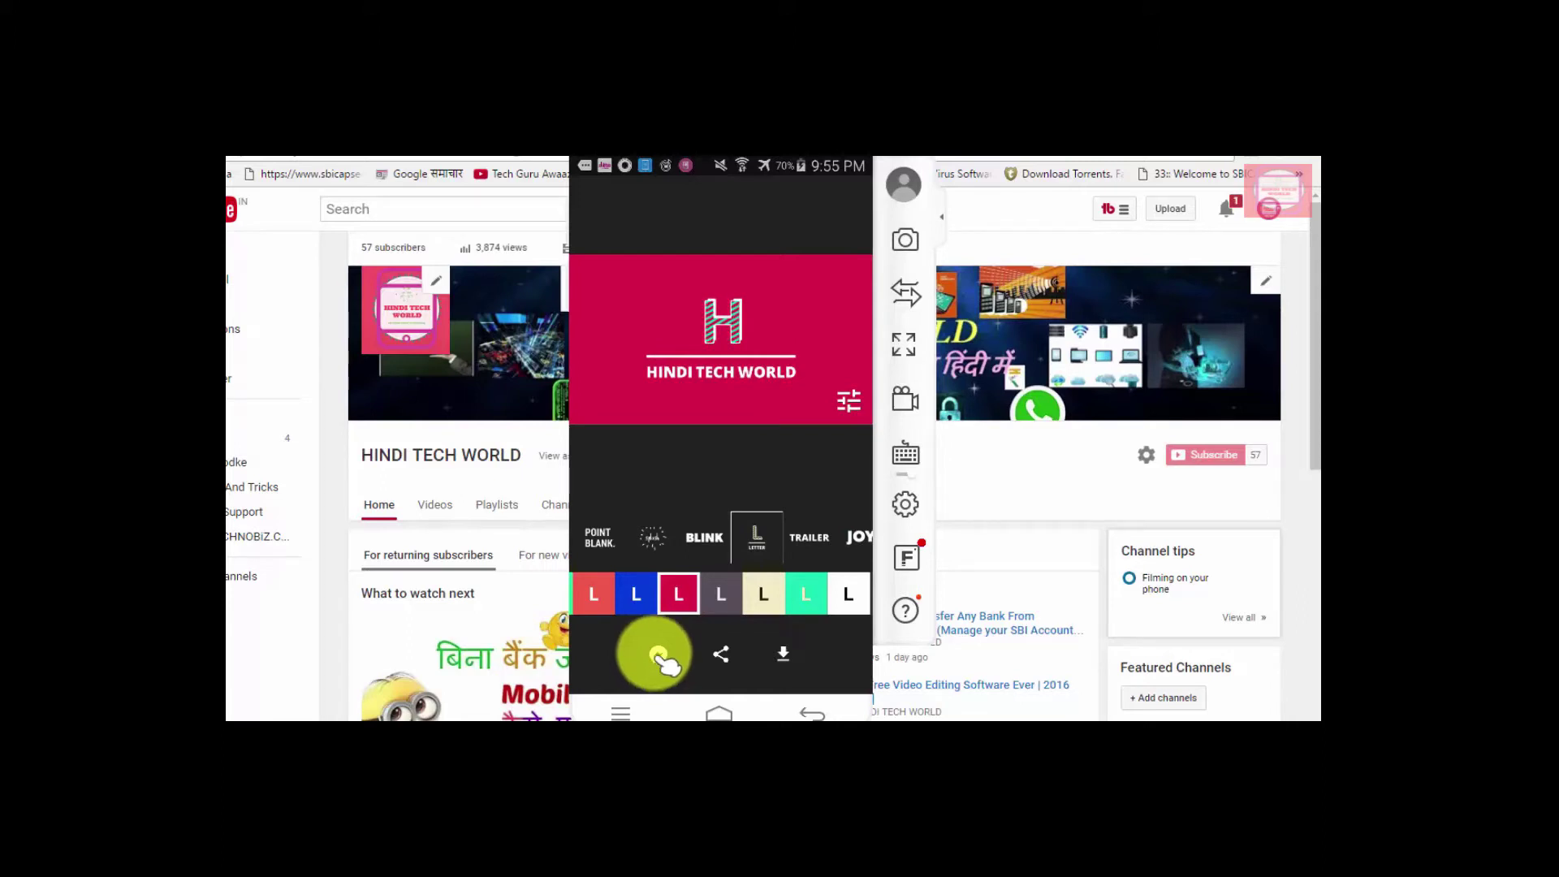
click(659, 656)
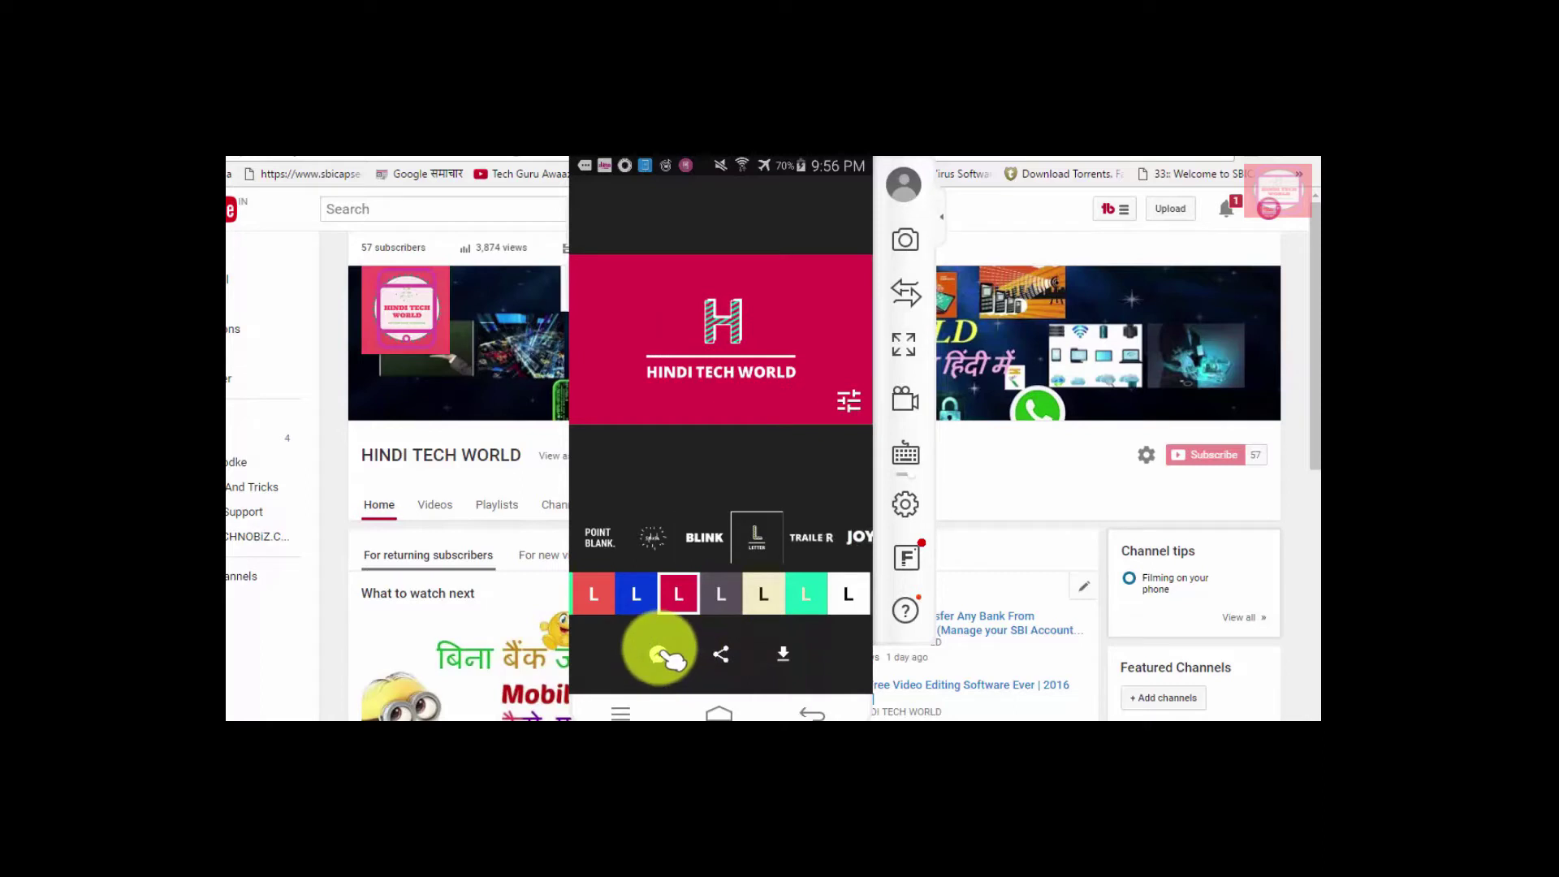
Share the LETTER-style HINDI TECH WORLD animation as a GIF so it is saved.
click(724, 650)
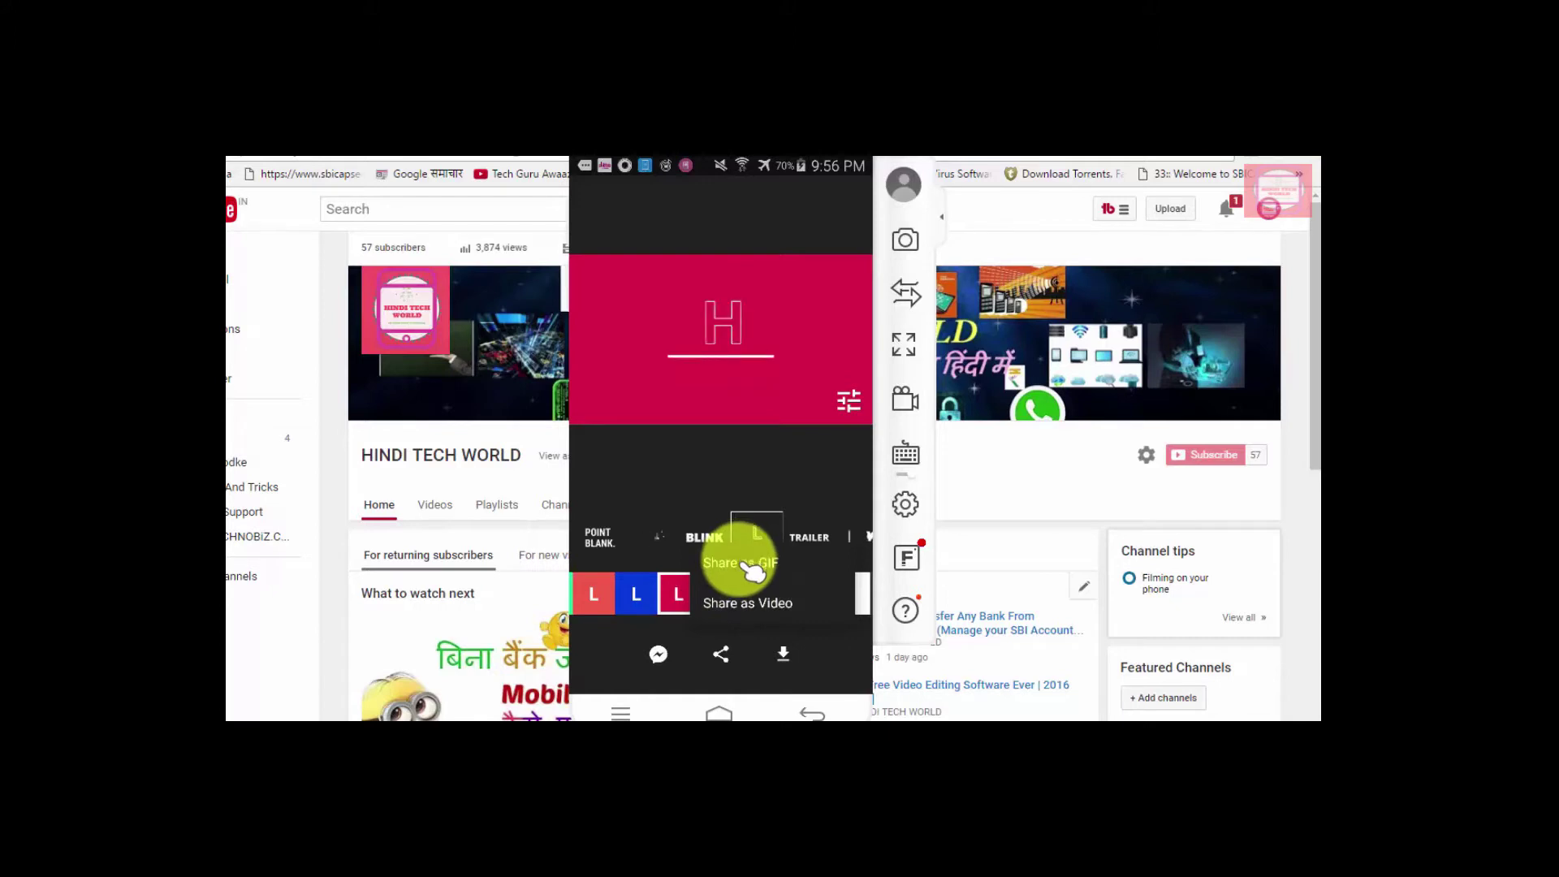
click(753, 571)
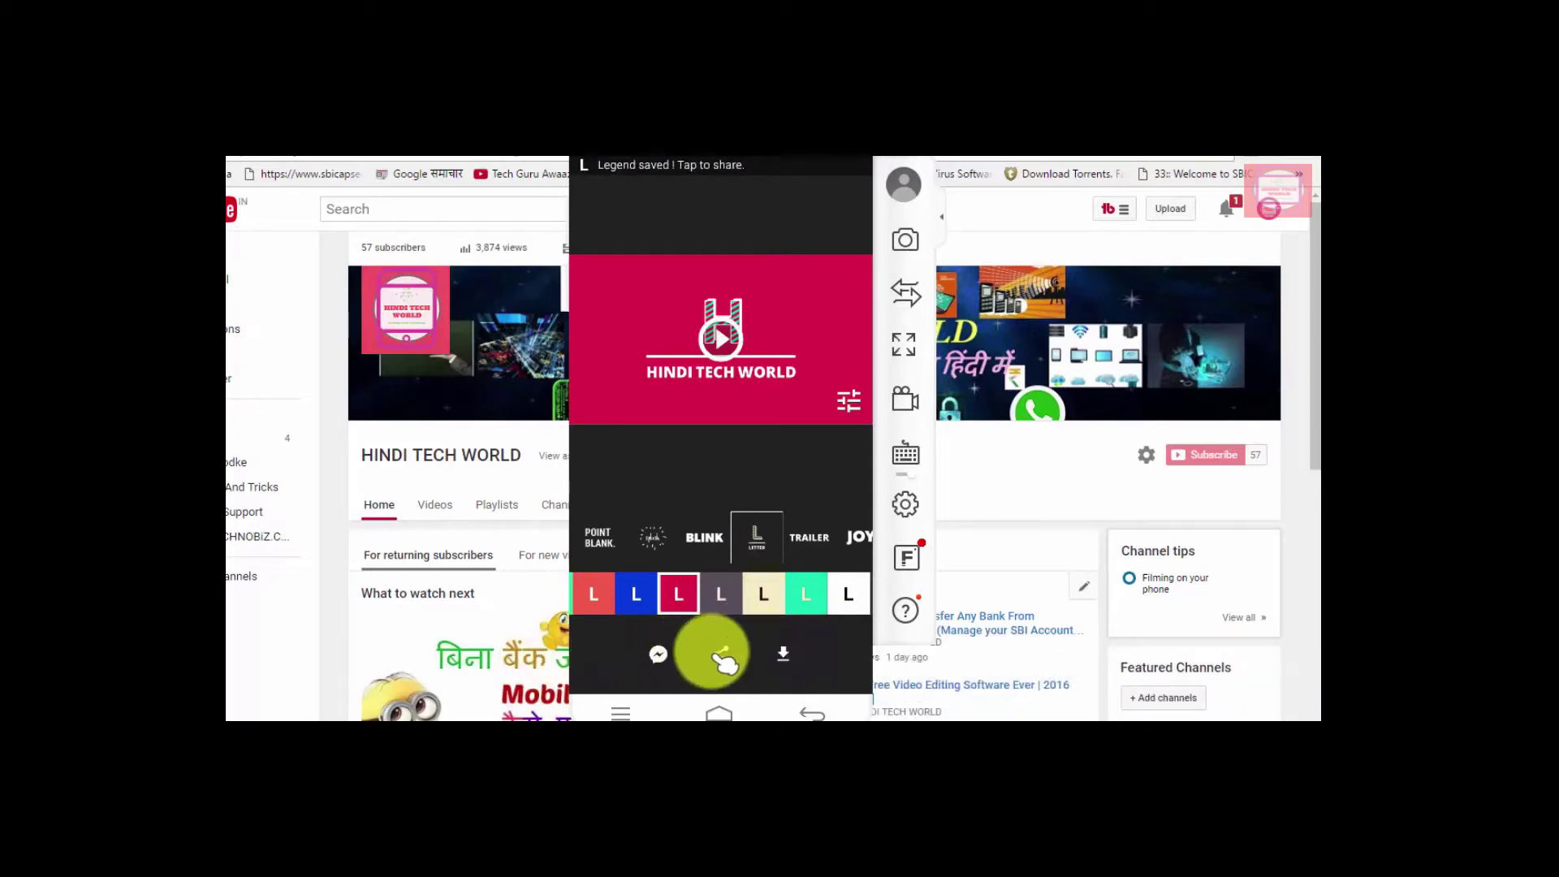
Browse and dismiss the share list, then bring up the Save as GIF / Save as Video options.
click(723, 654)
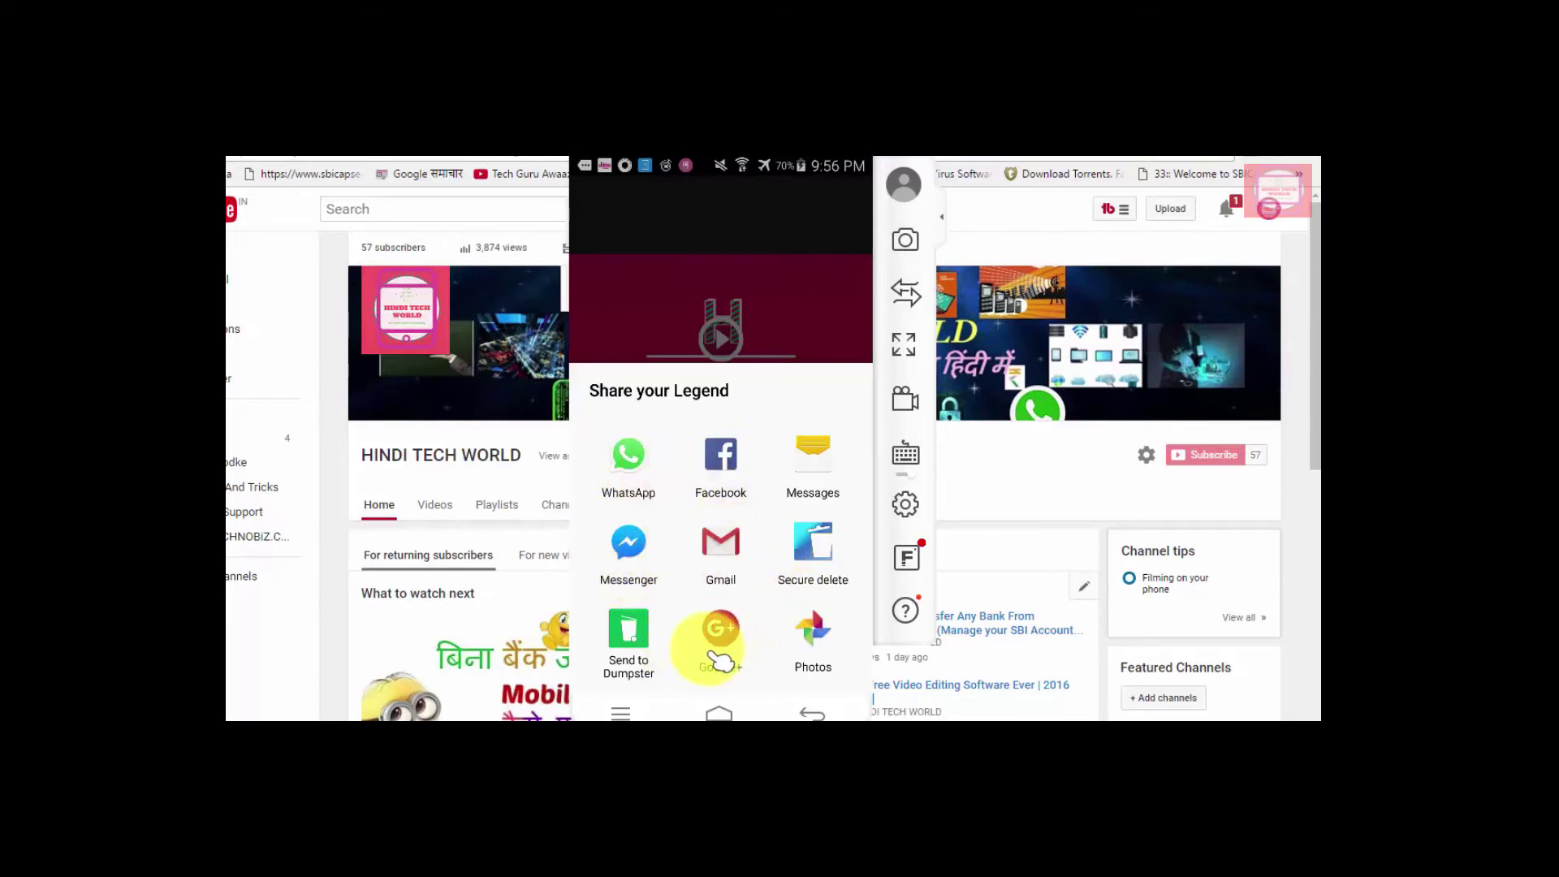
click(805, 709)
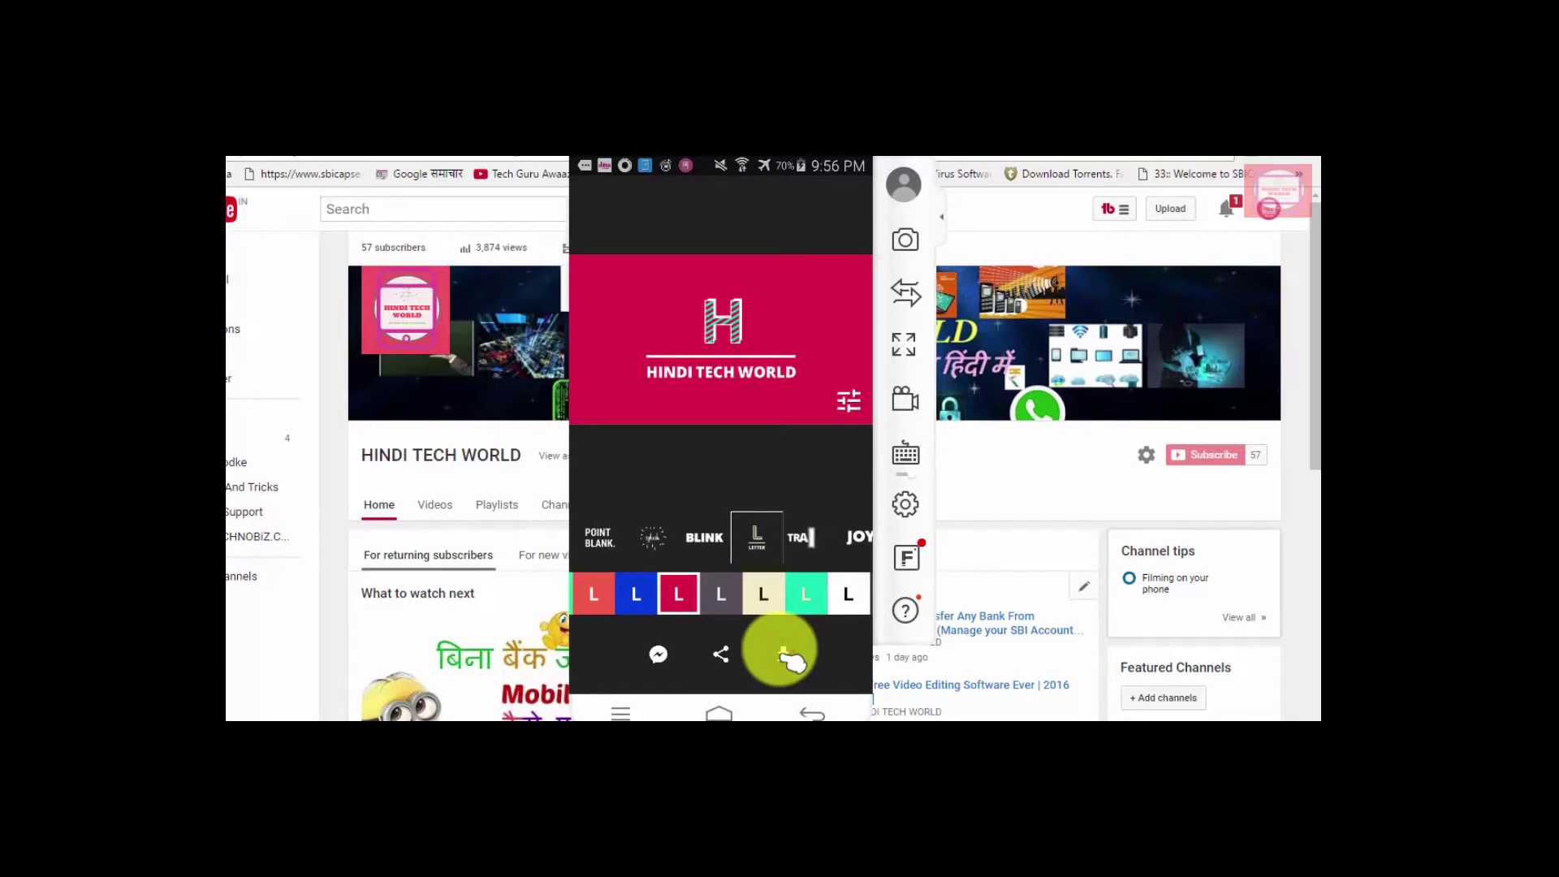
click(784, 654)
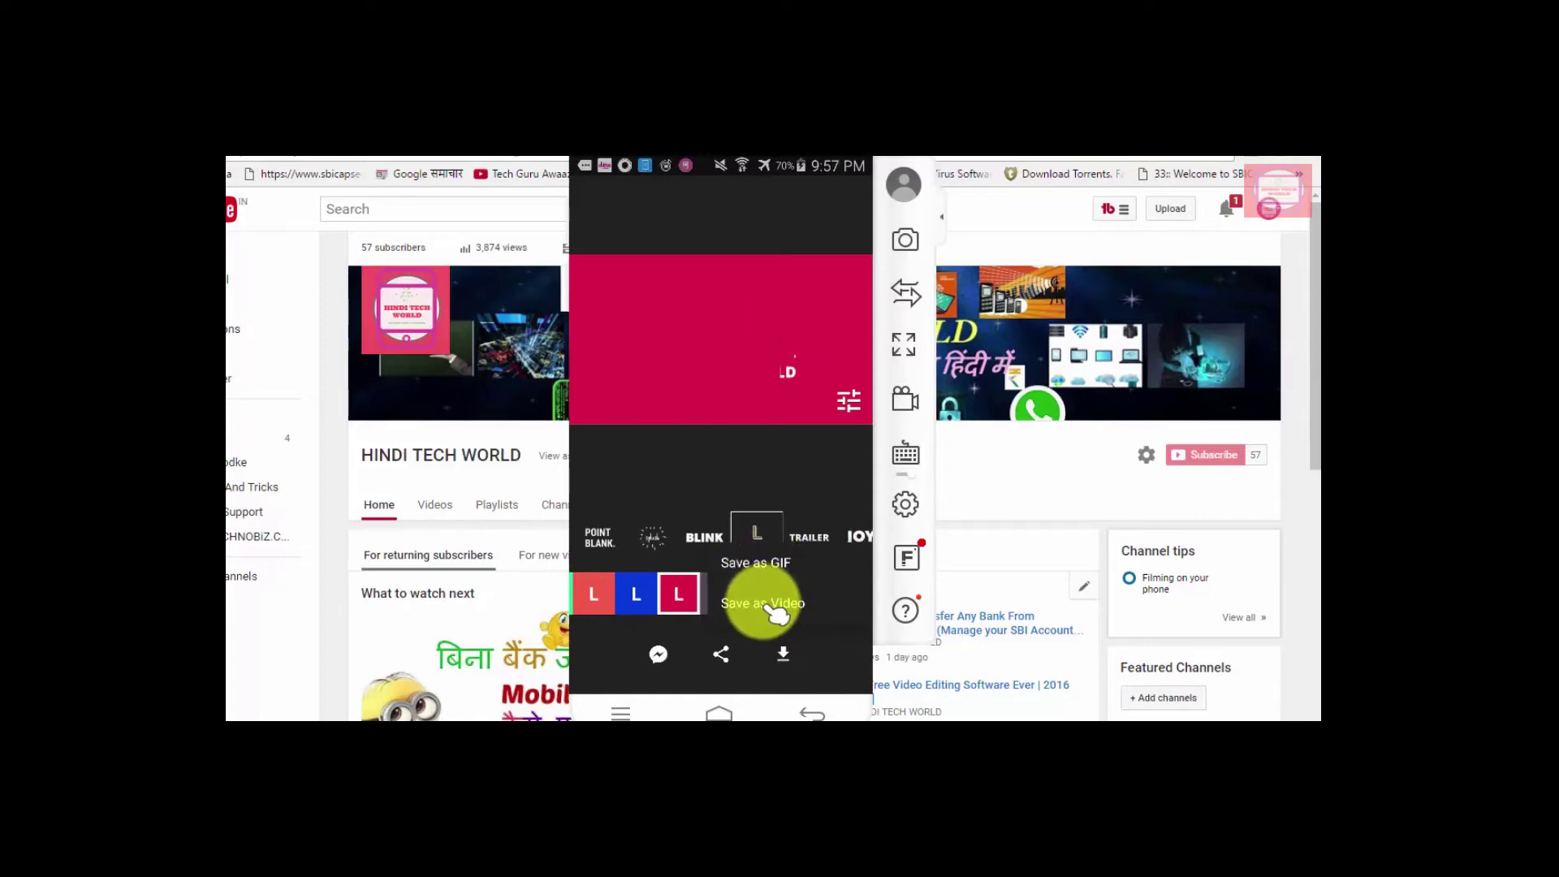
Save the red title as a 1080p mp4 video and return to the phone's home screen.
click(762, 602)
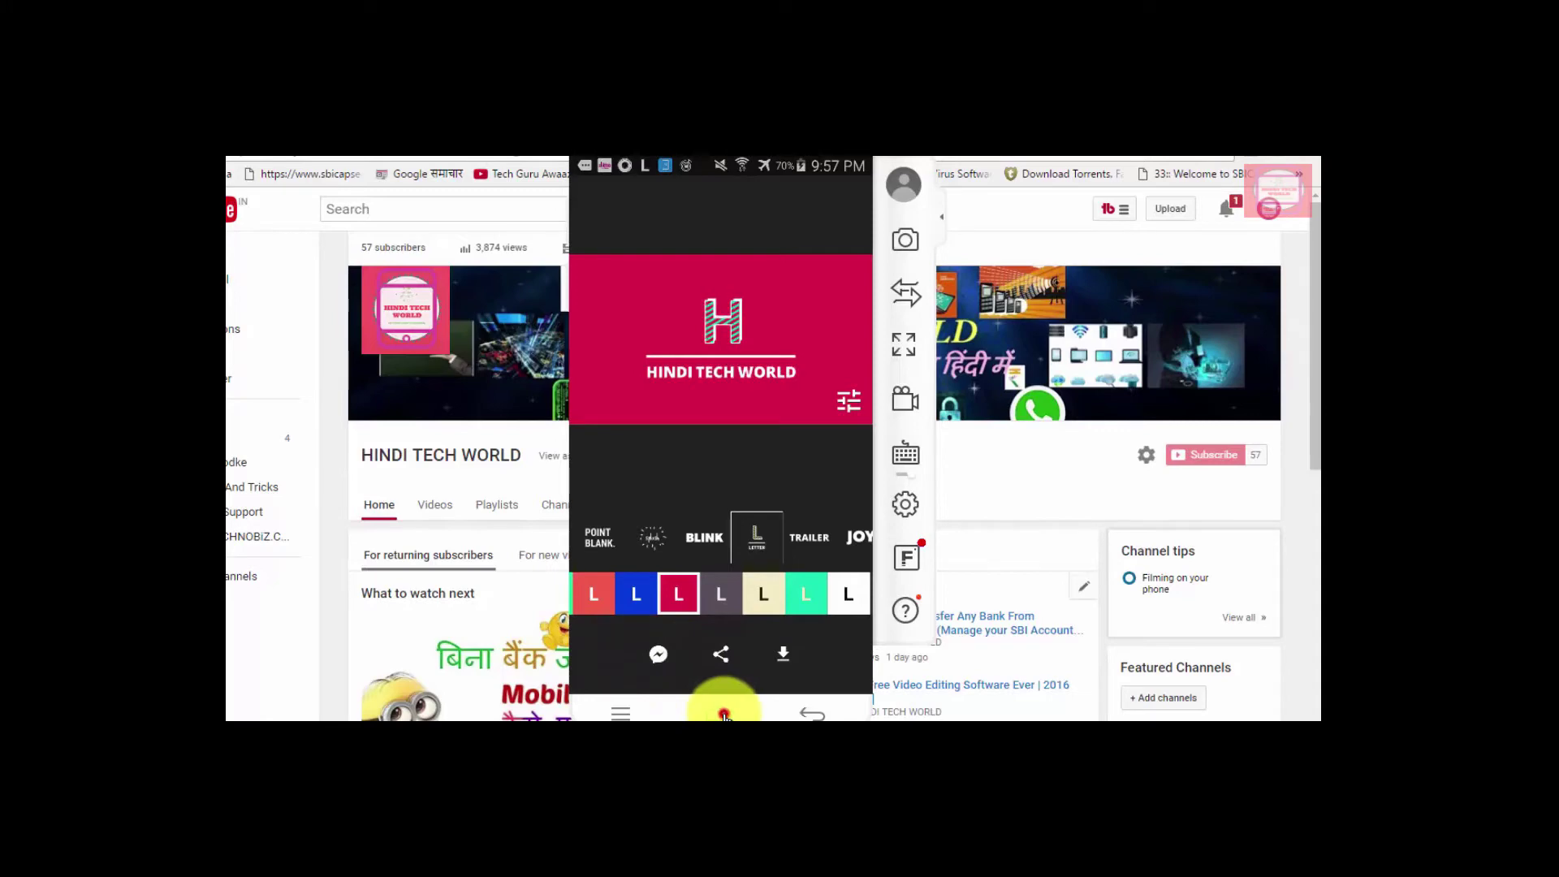
click(764, 536)
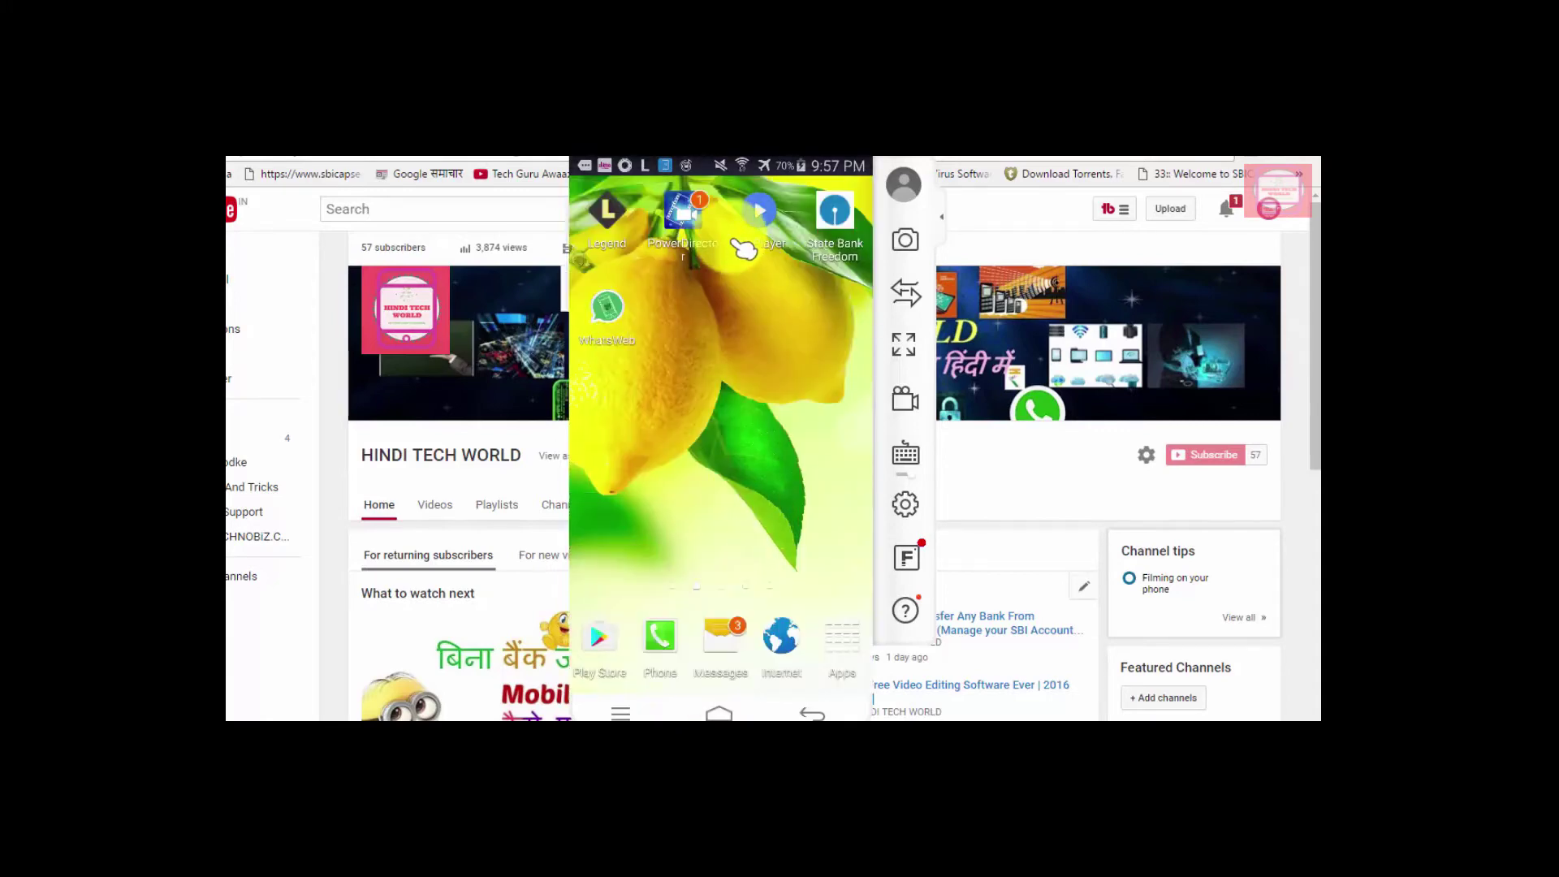
Play the newest LEGEND_20161202_215704 clip from MX Player's Legend folder, then go Home.
click(740, 243)
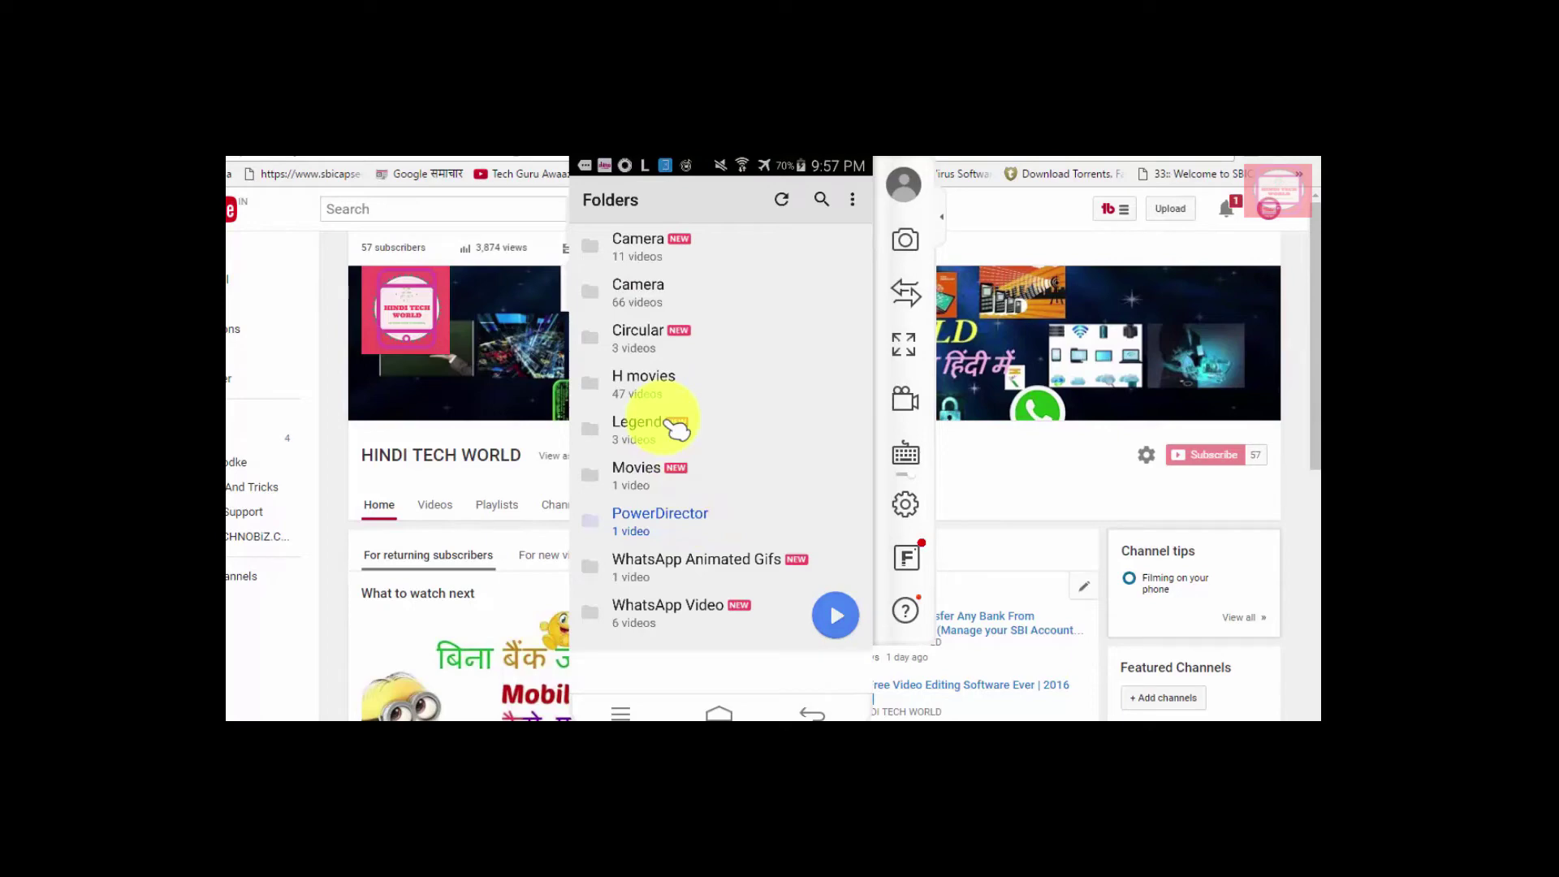
click(672, 426)
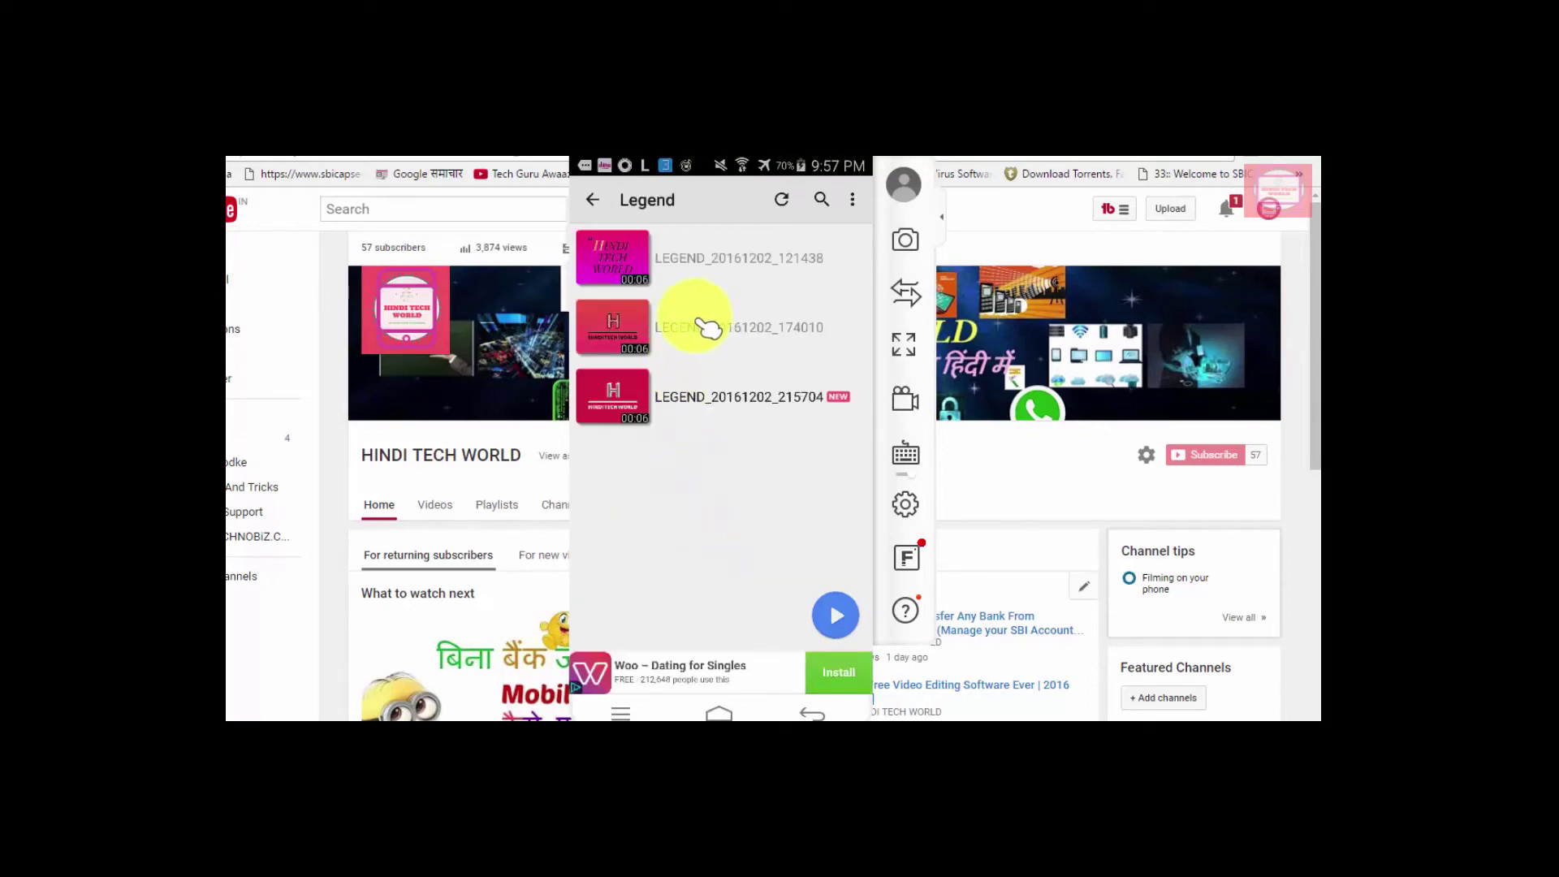
click(615, 400)
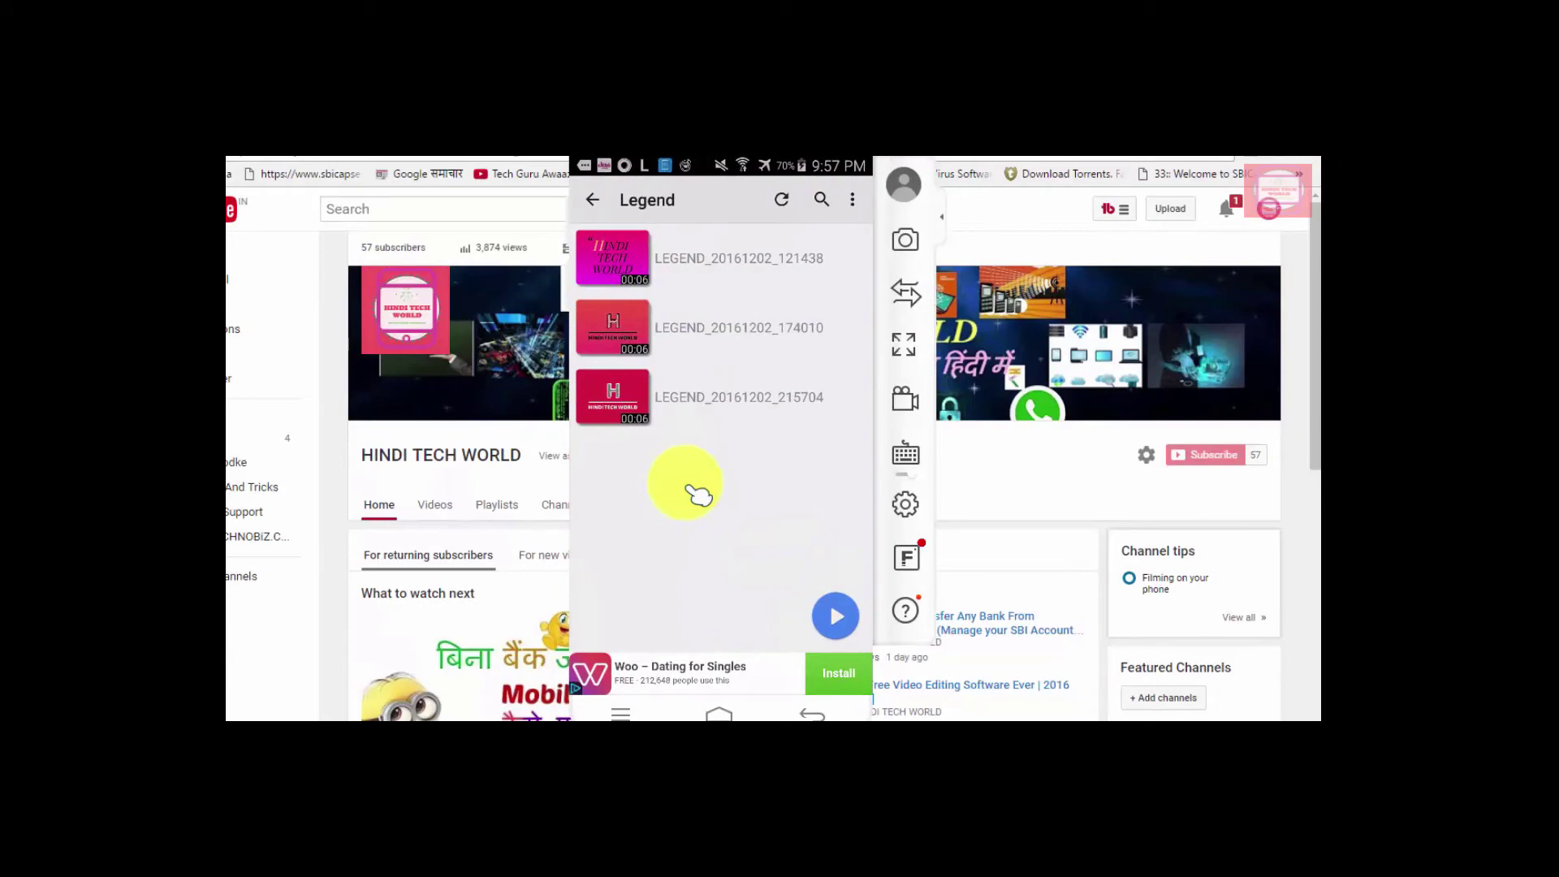
click(728, 715)
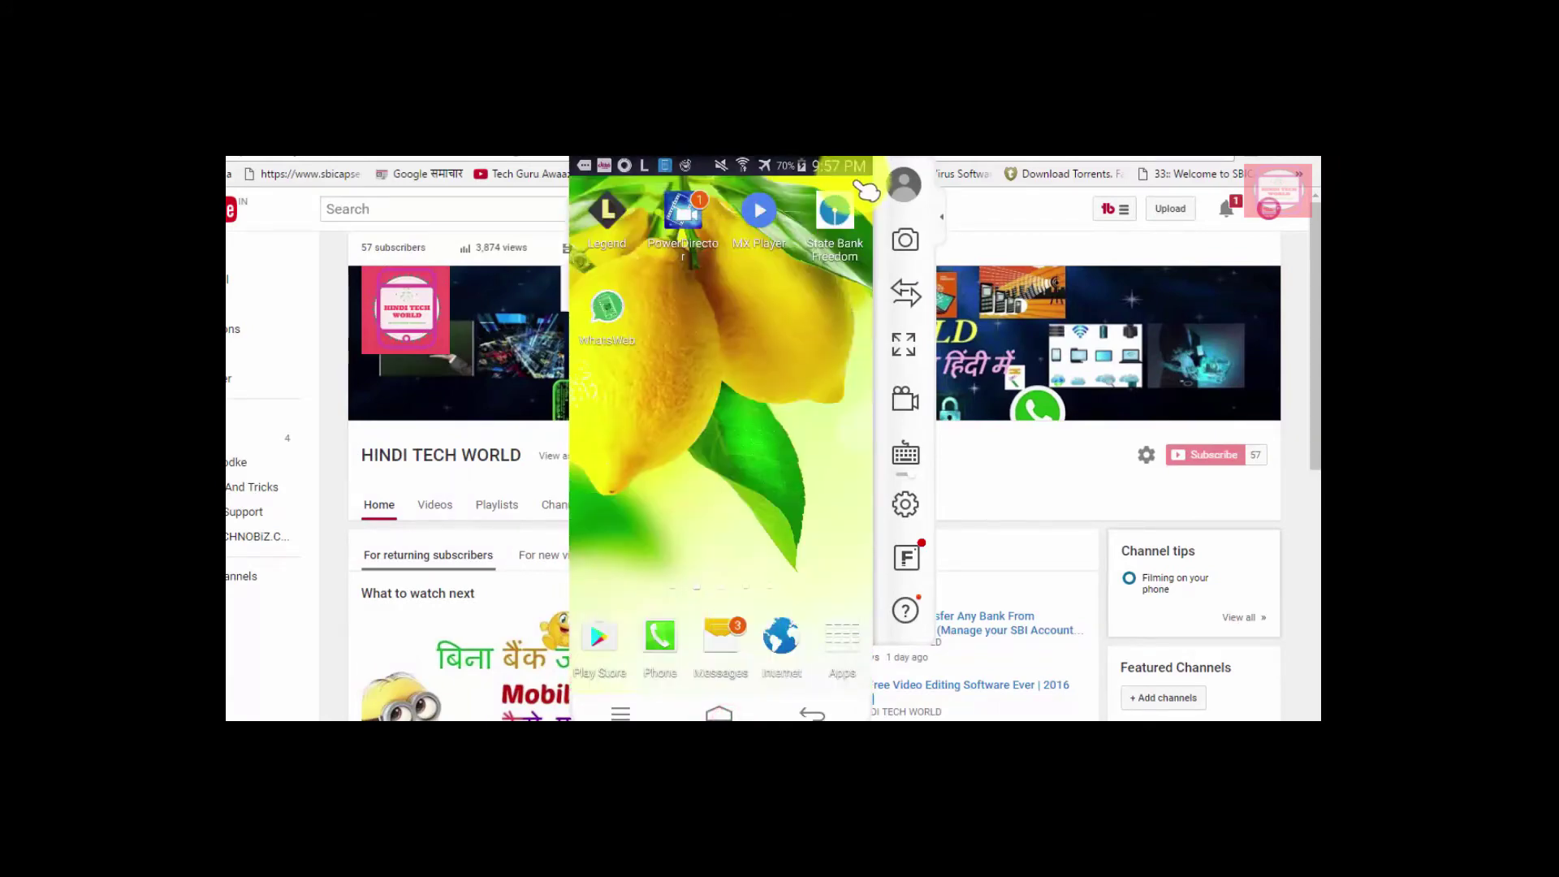
Close the phone mirror and bring up FileHippo's Blender 2.78a download page in Chrome.
click(830, 166)
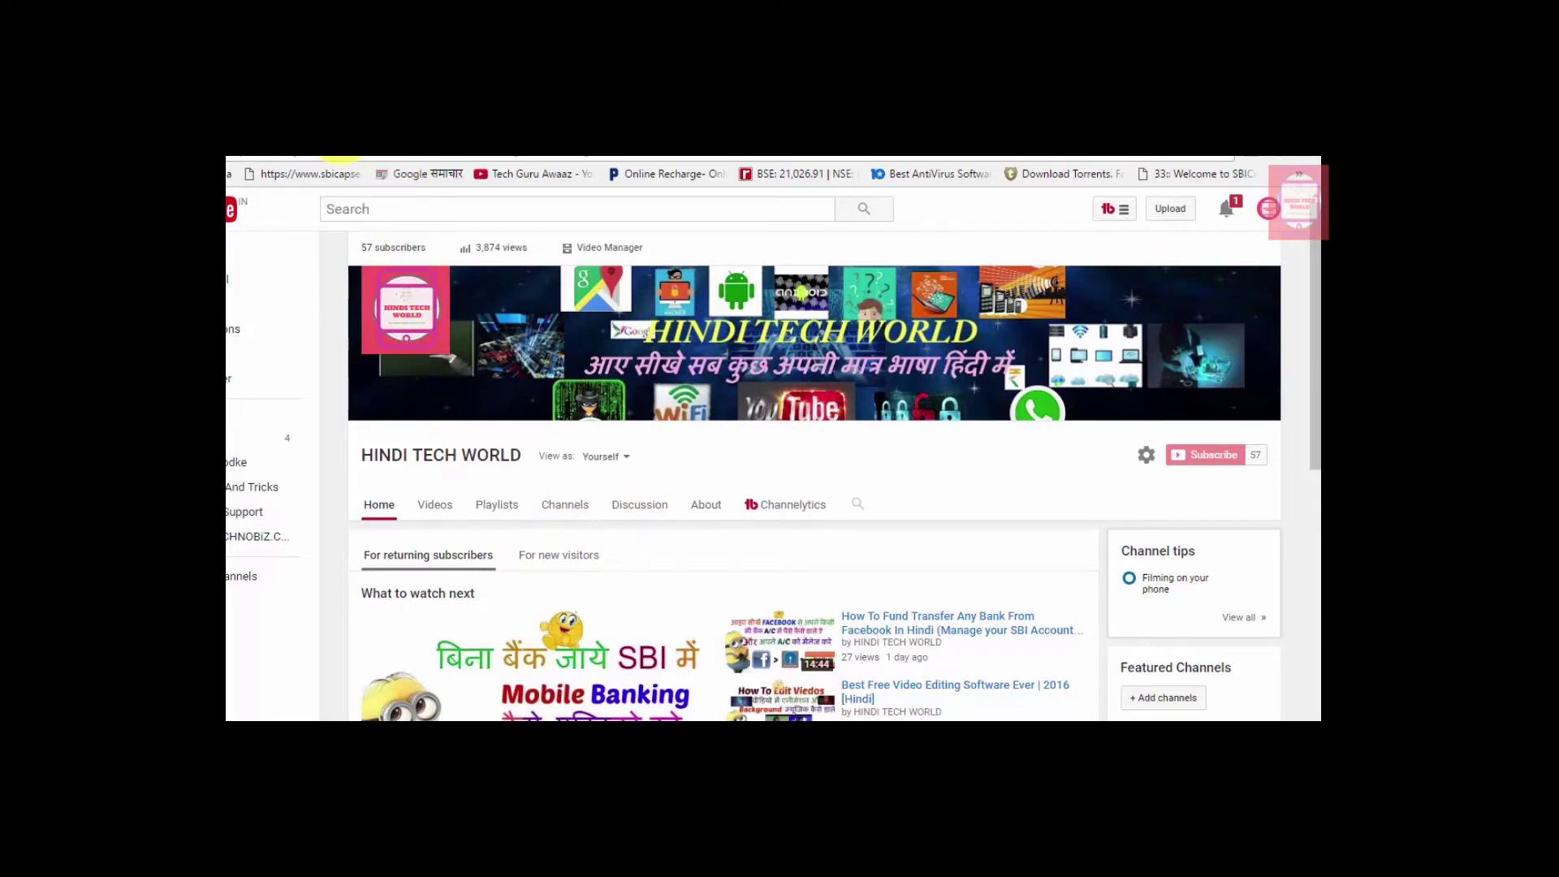
click(470, 159)
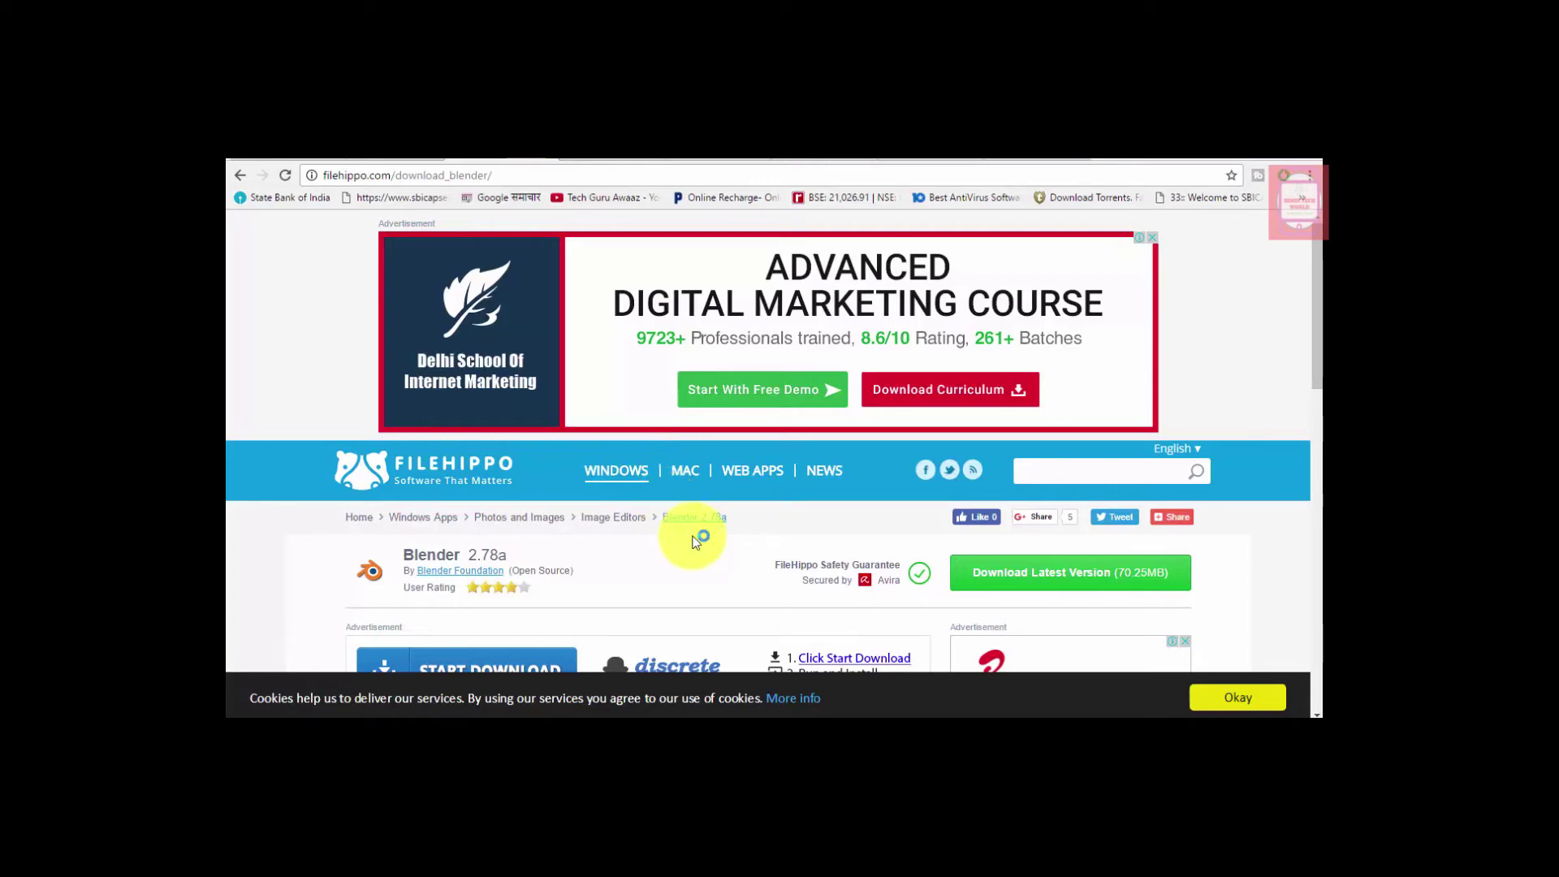
Switch Chrome to the 'TOP 10 Blender Intro Templates #24 + Free Download' YouTube video.
click(1025, 580)
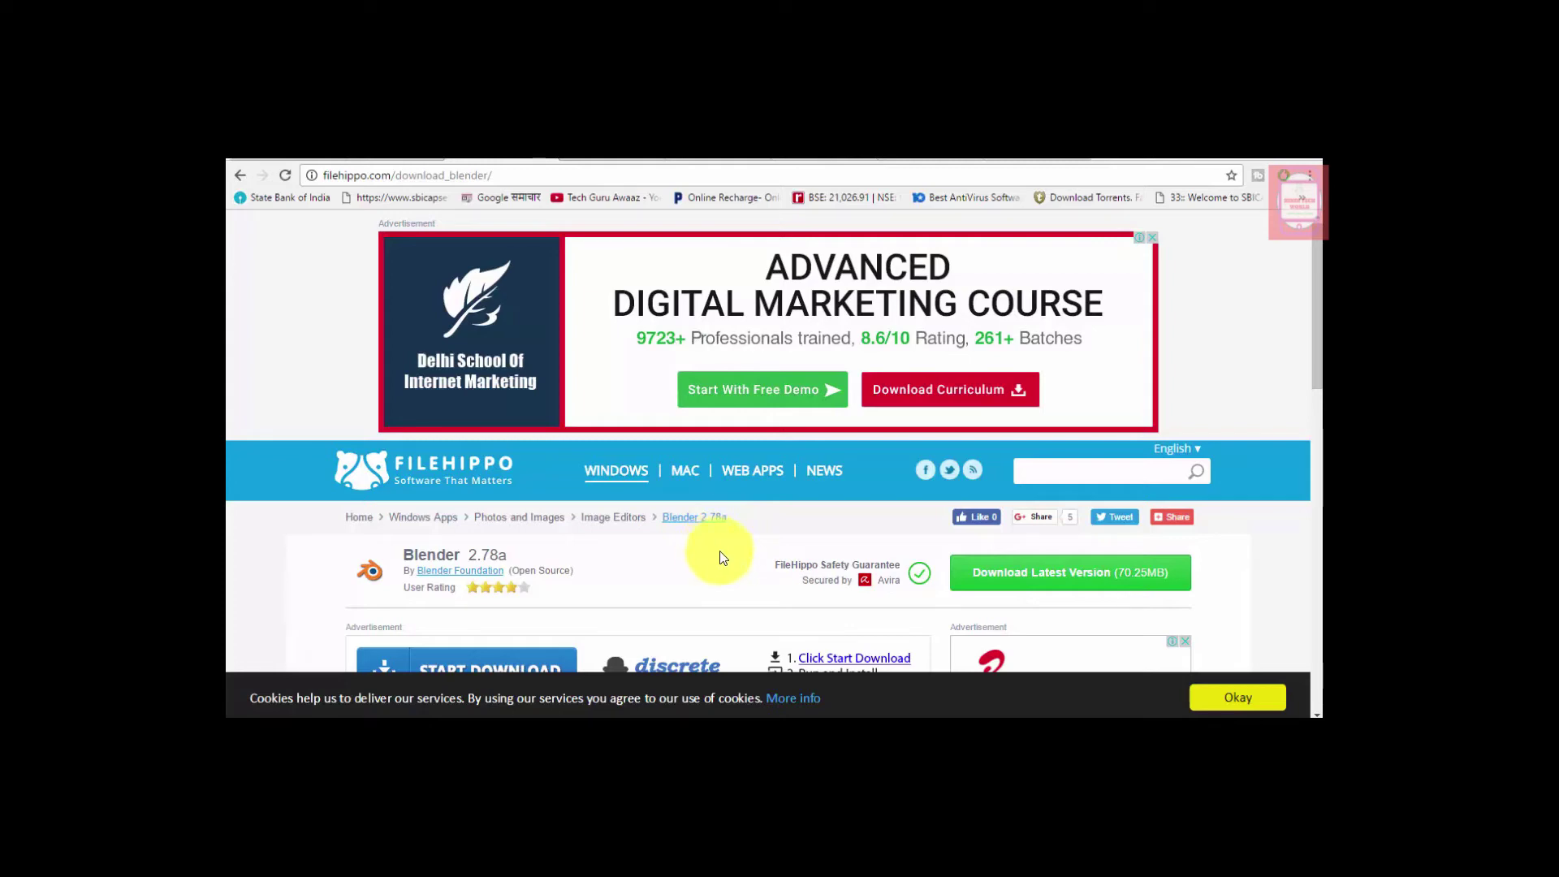
click(614, 158)
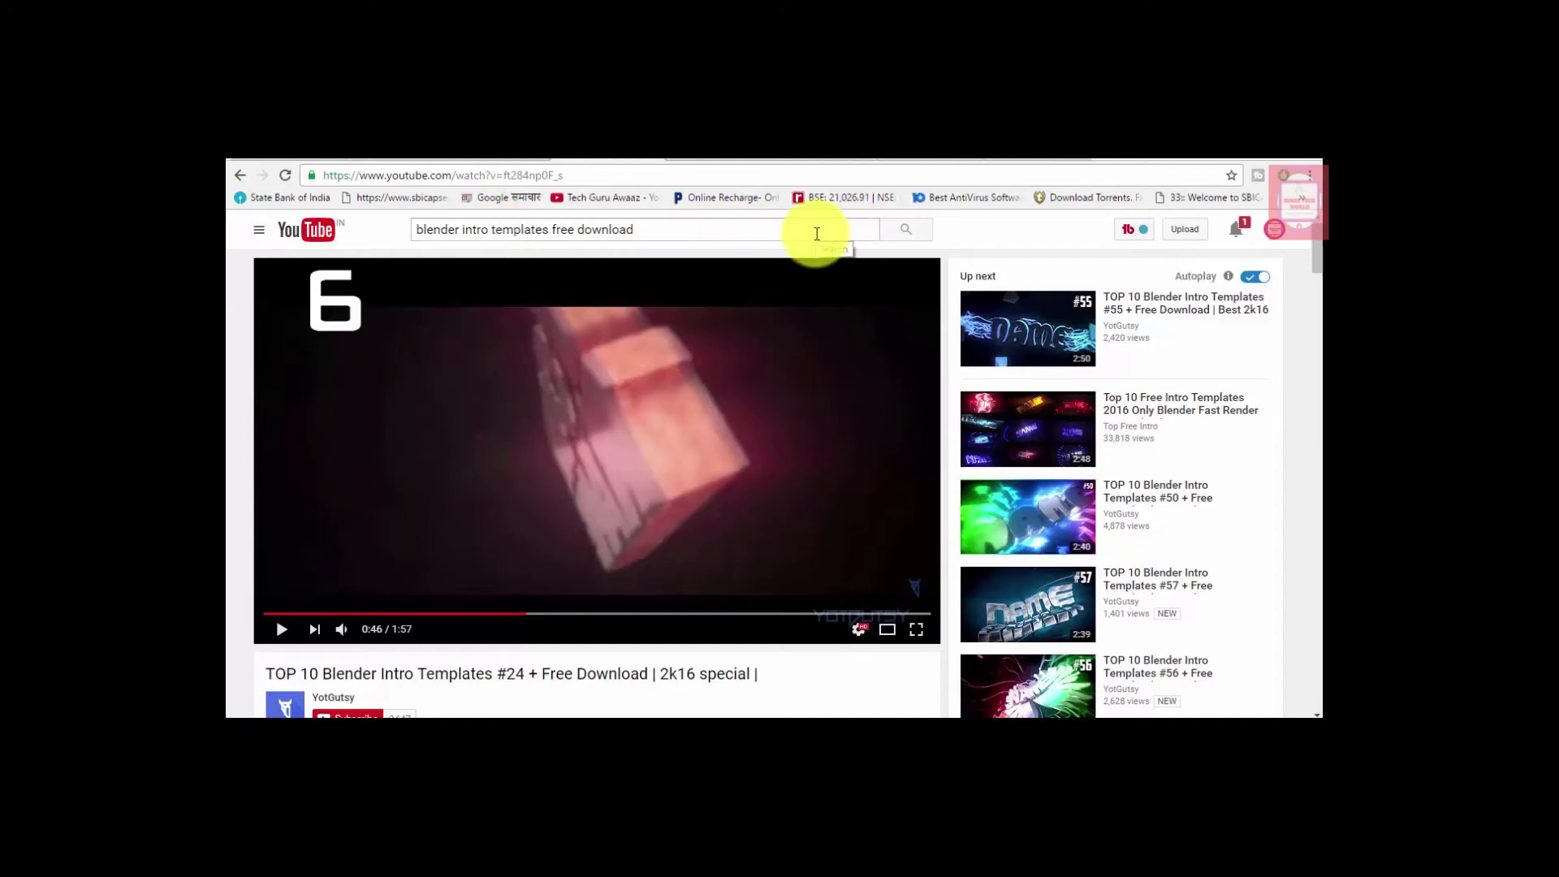
Play and skip ahead in the templates video, then scroll through its description's download links.
click(548, 439)
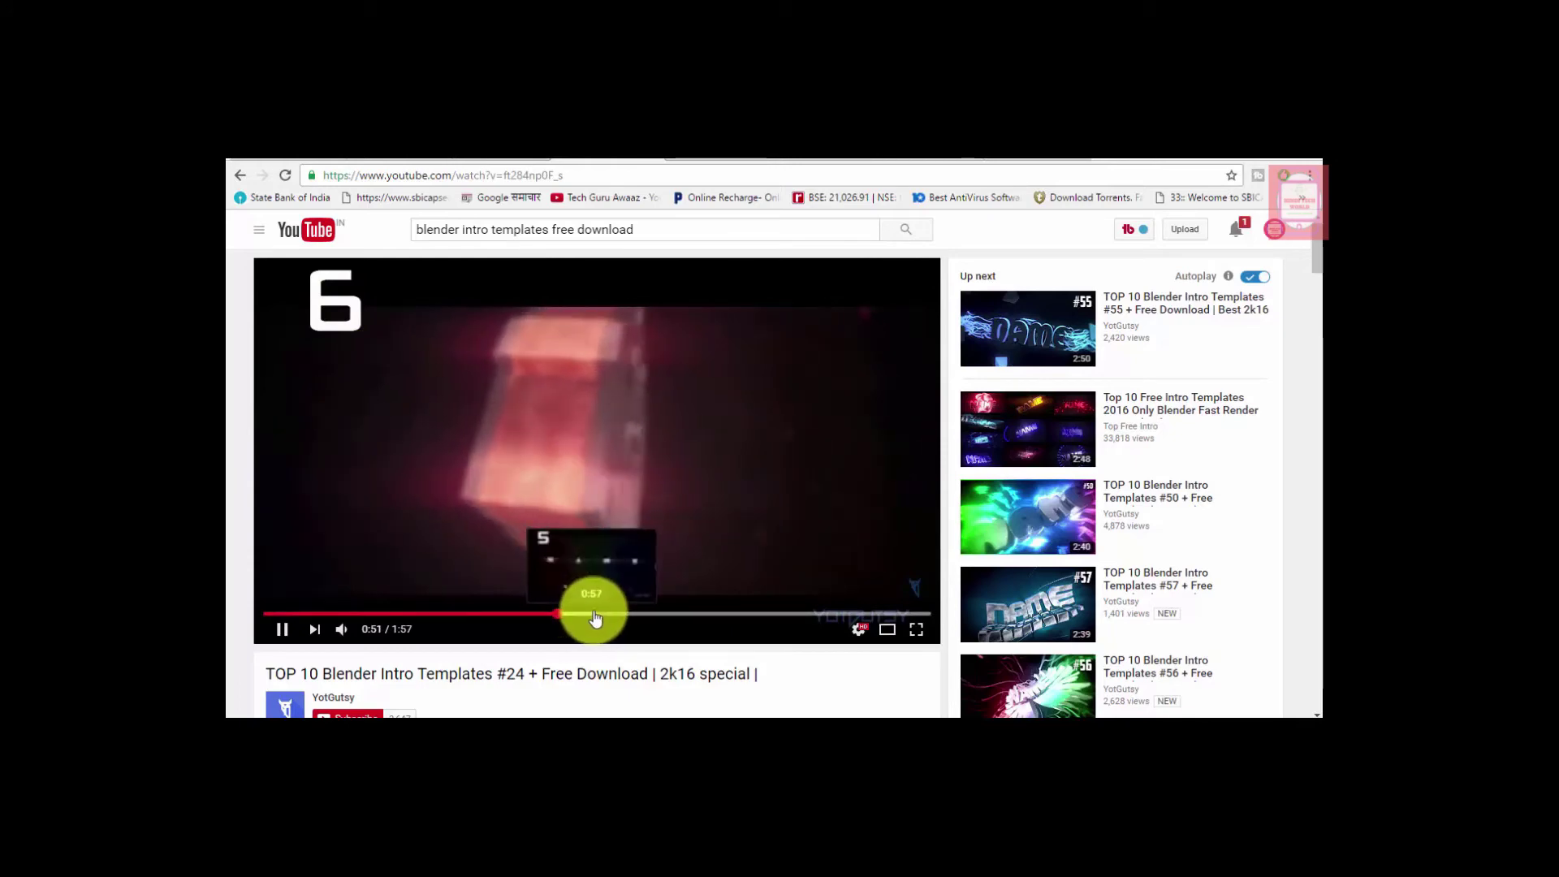
drag(592, 614, 608, 619)
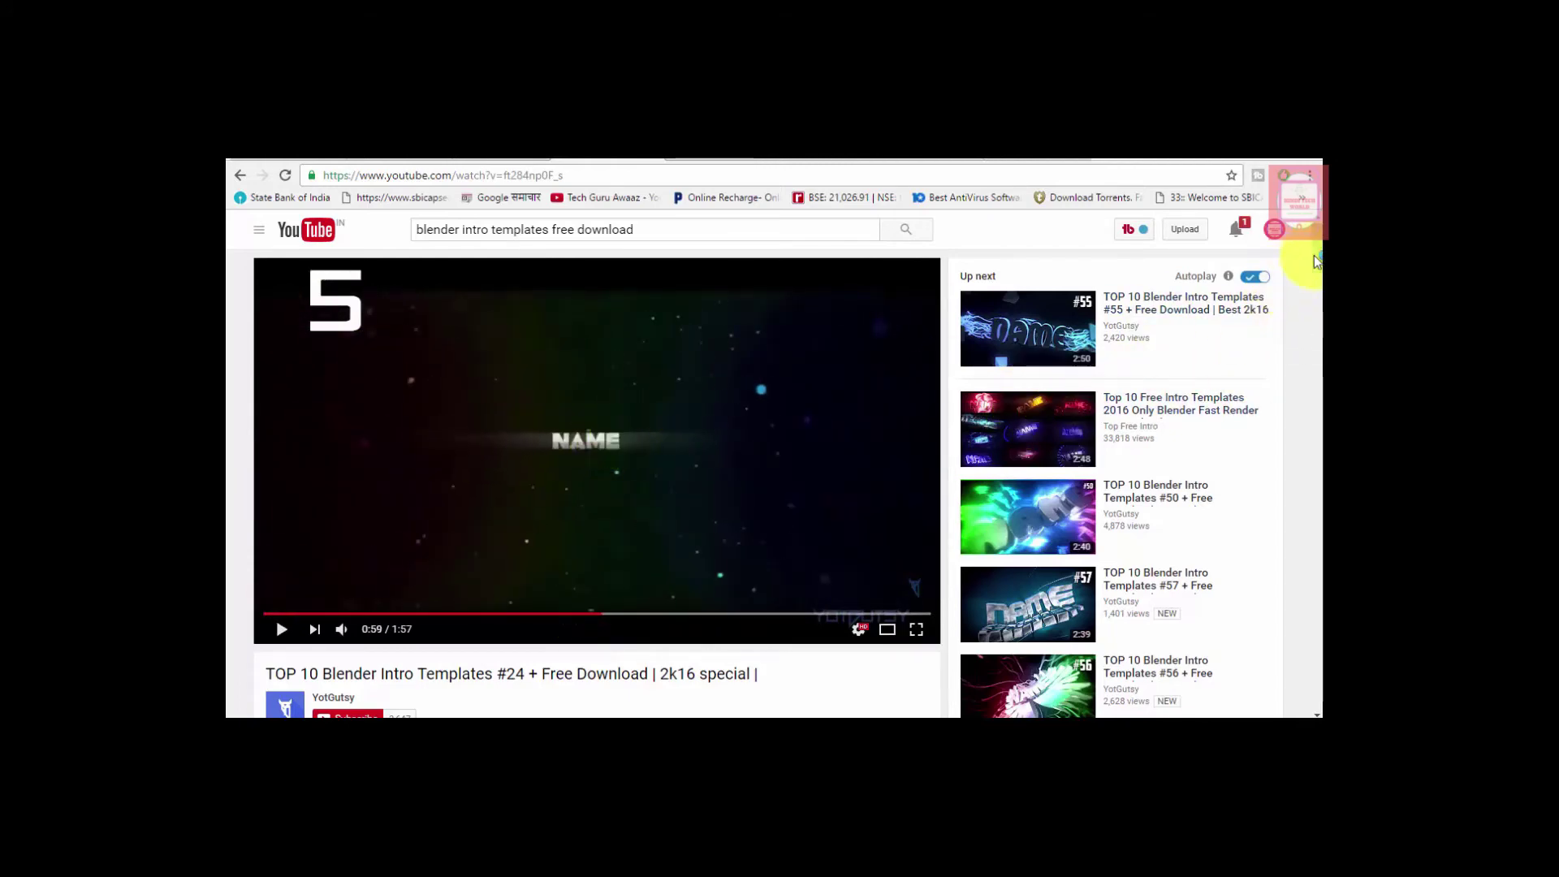
drag(1317, 264, 1317, 294)
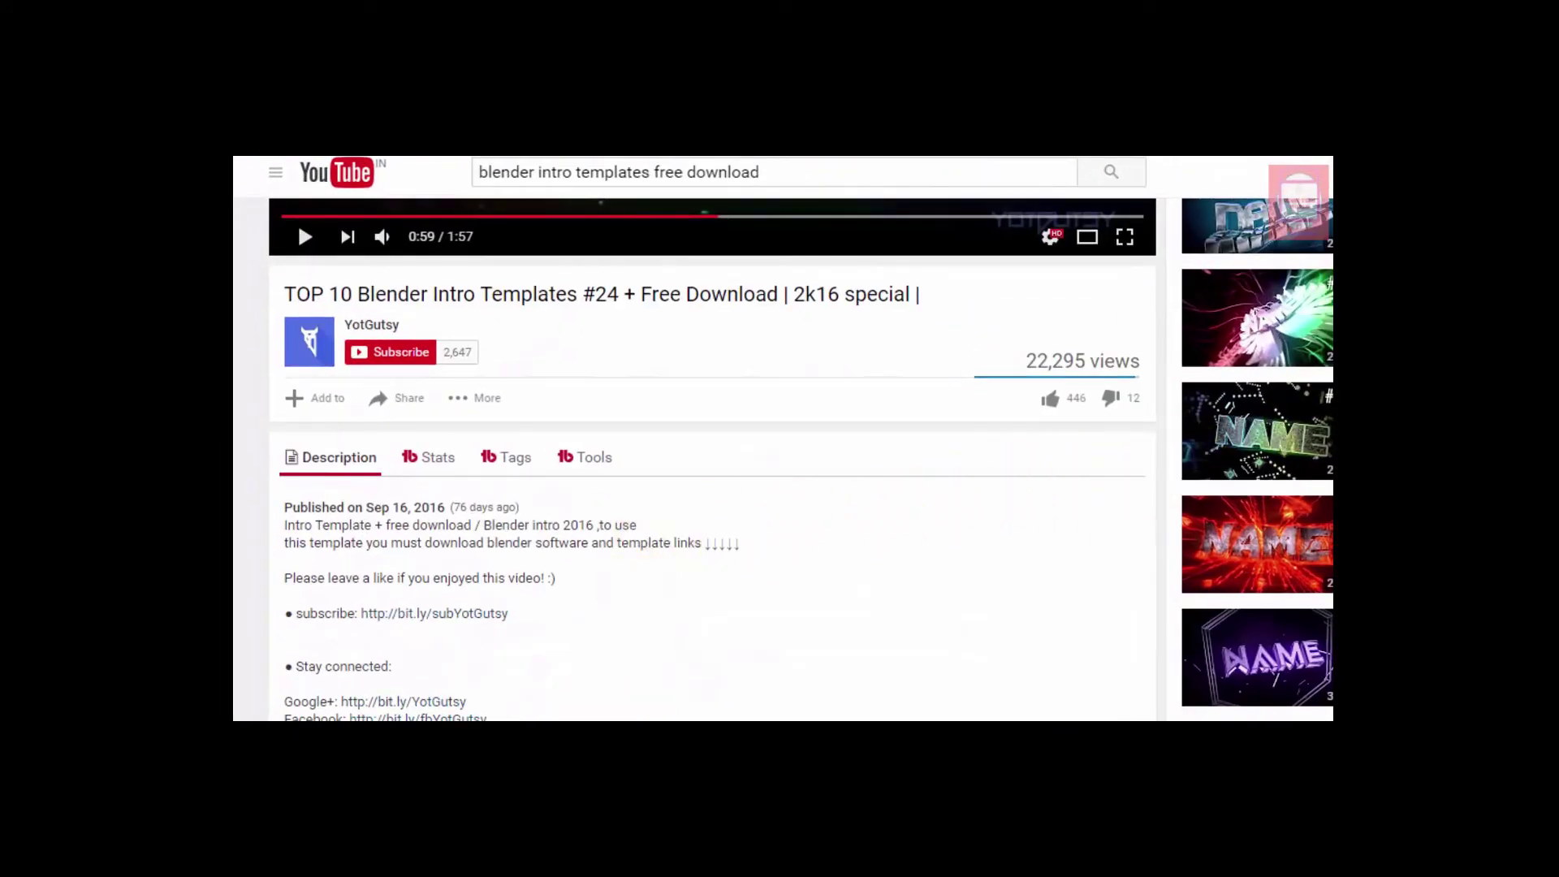
scroll(713, 455, down, 5)
scroll(713, 455, down, 2)
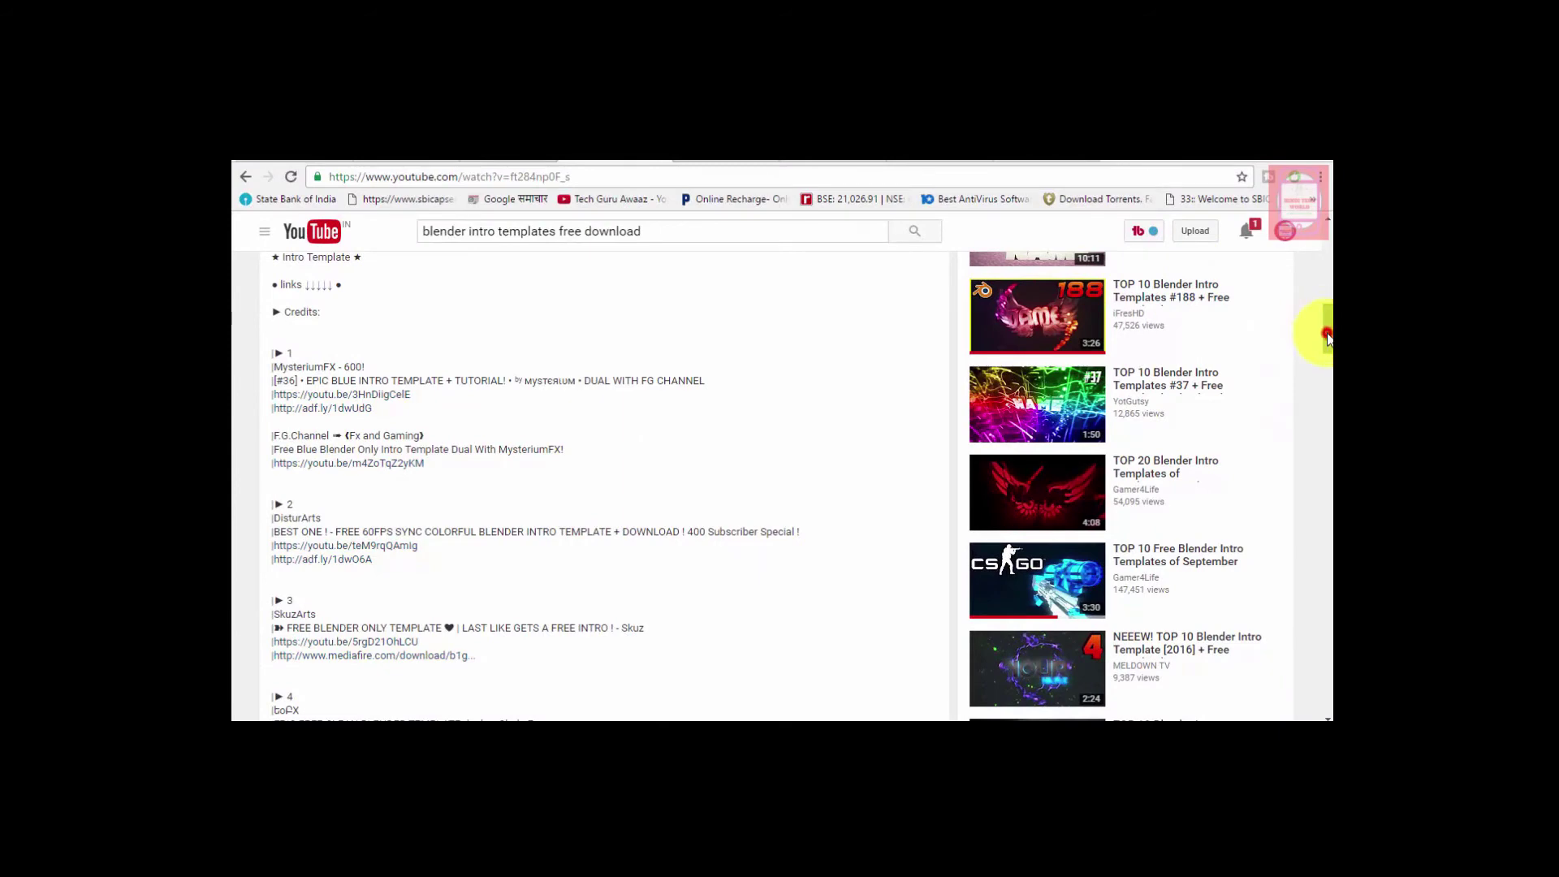
drag(1322, 329, 1324, 252)
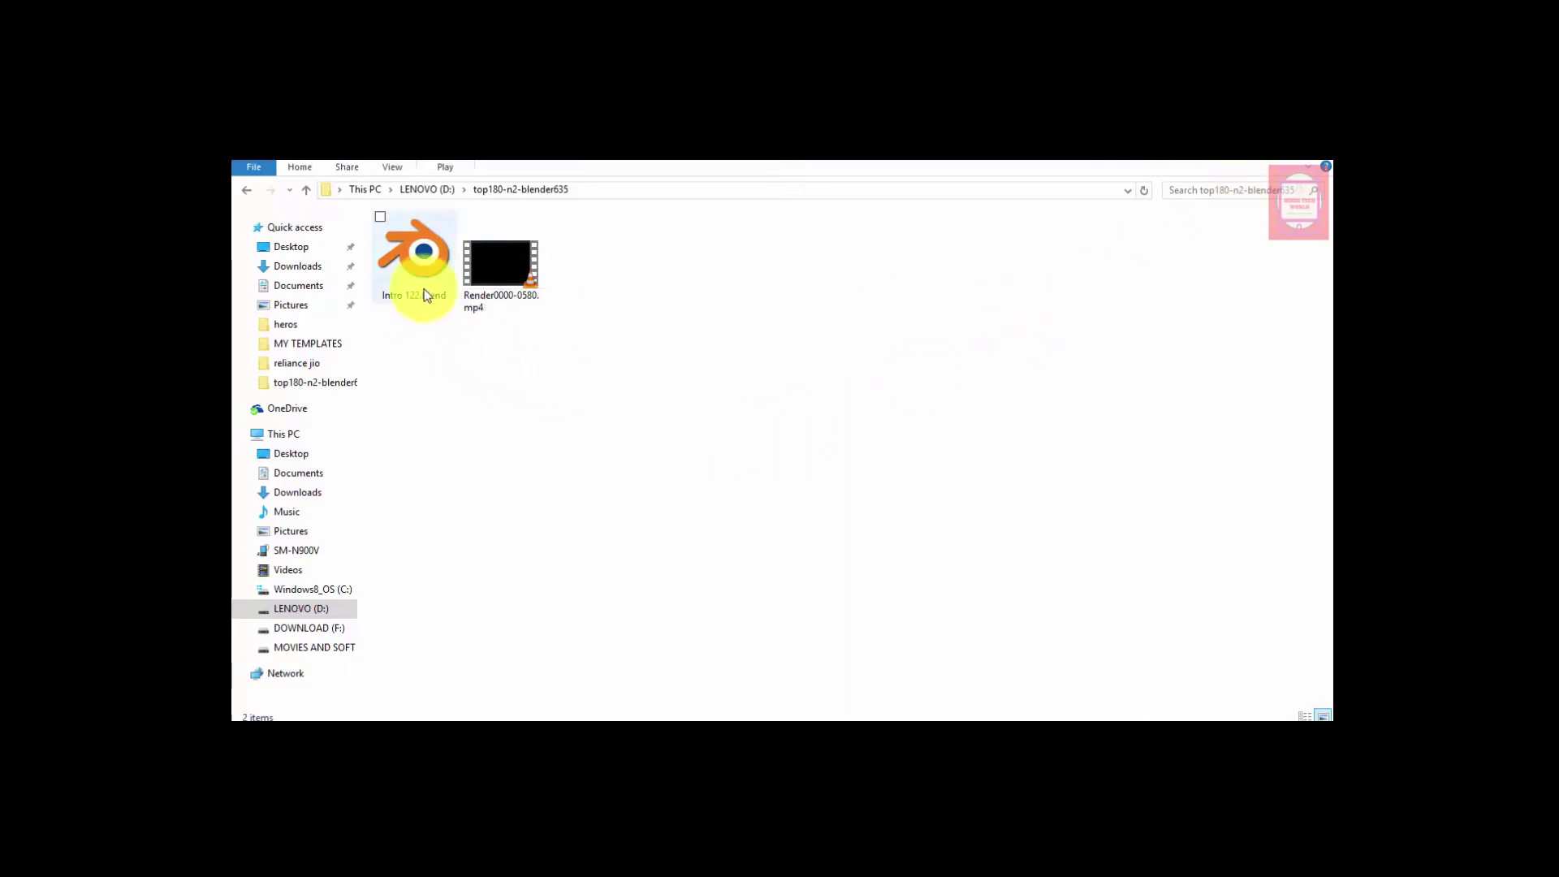
Minimize the template folder and launch Blender 2.78 from its desktop shortcut.
click(1240, 162)
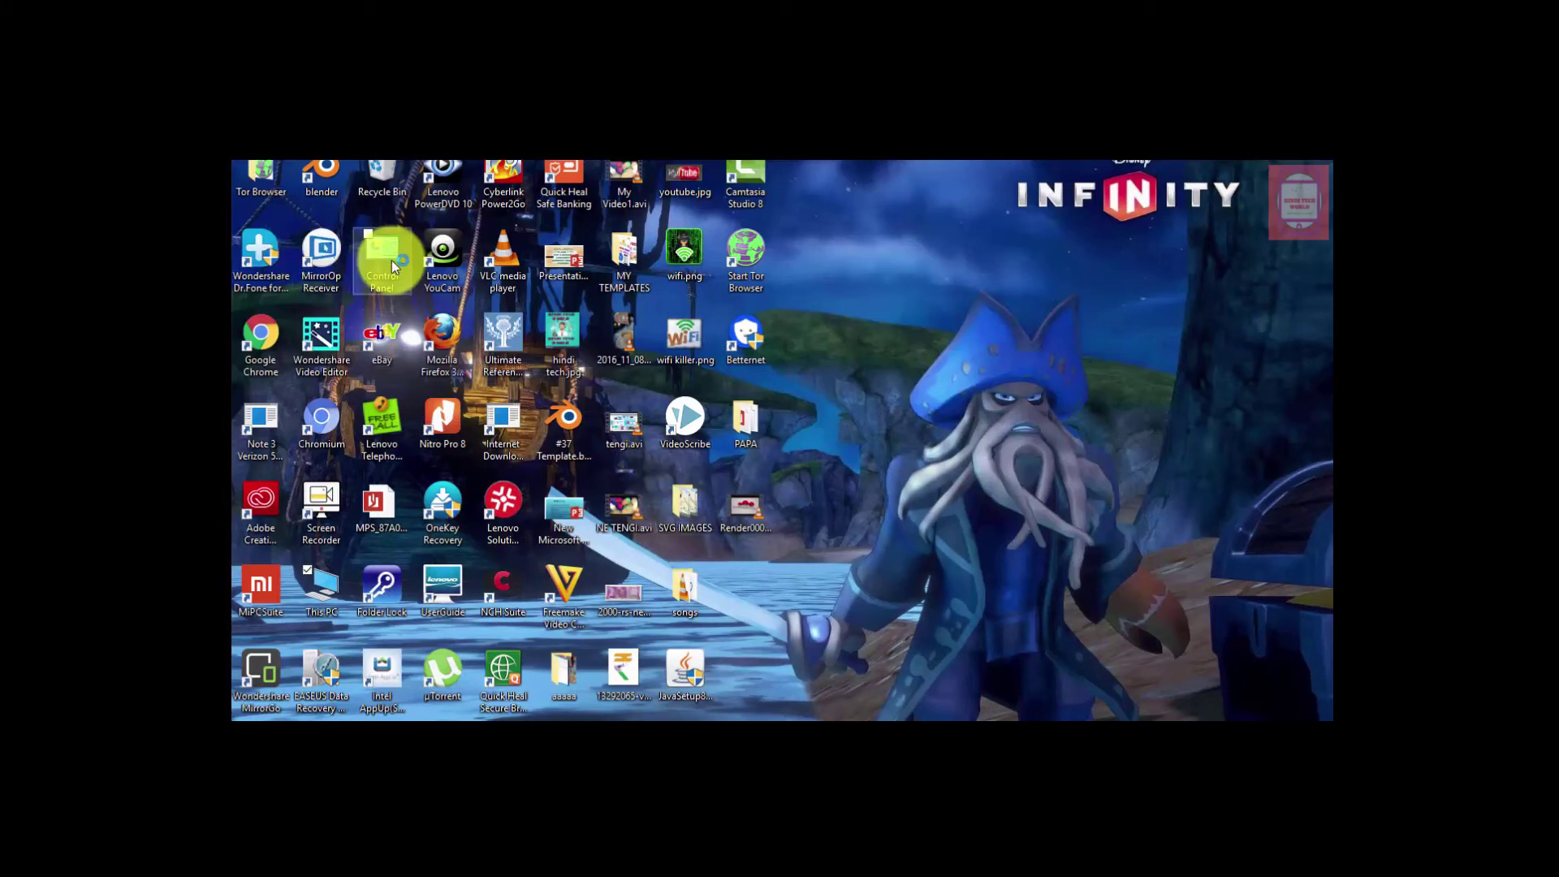
click(328, 163)
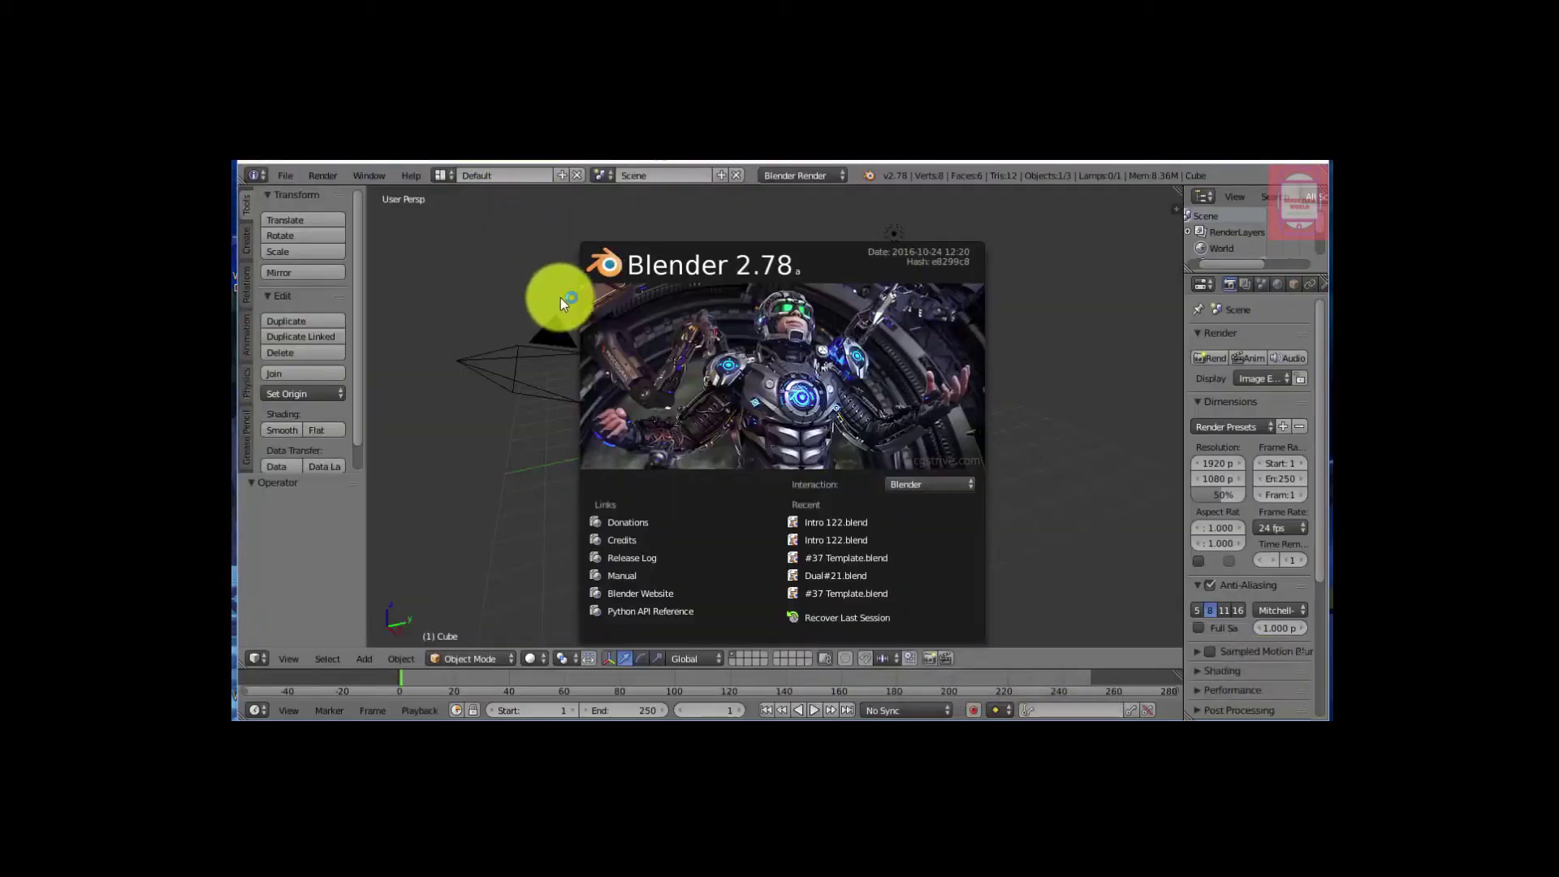
Dismiss the splash and open Intro 122.blend from D:\top180-n2-blender635.
click(502, 270)
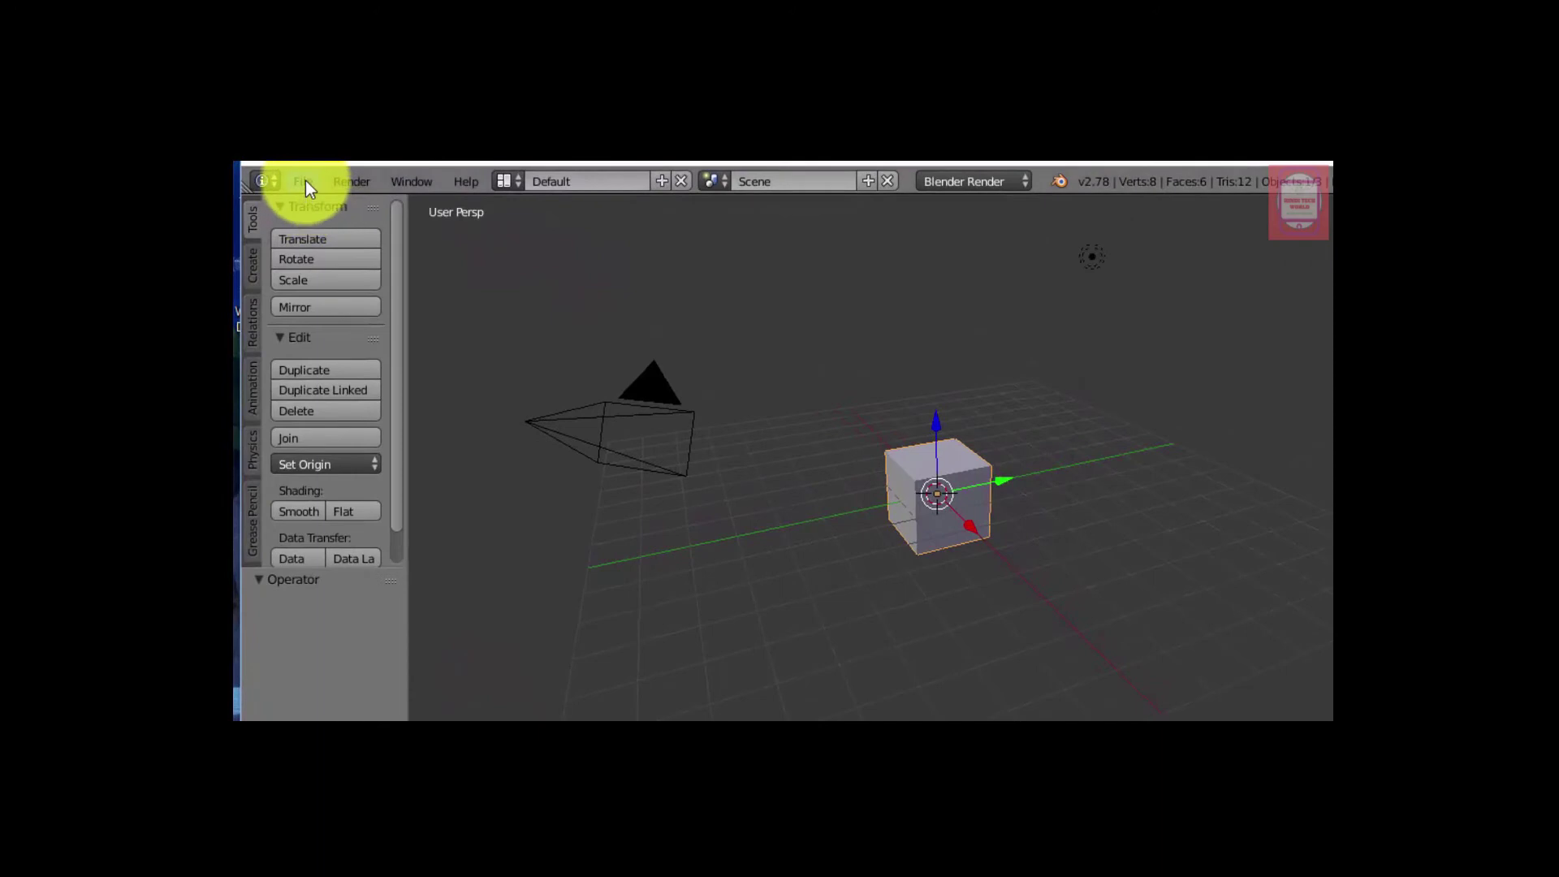
click(306, 180)
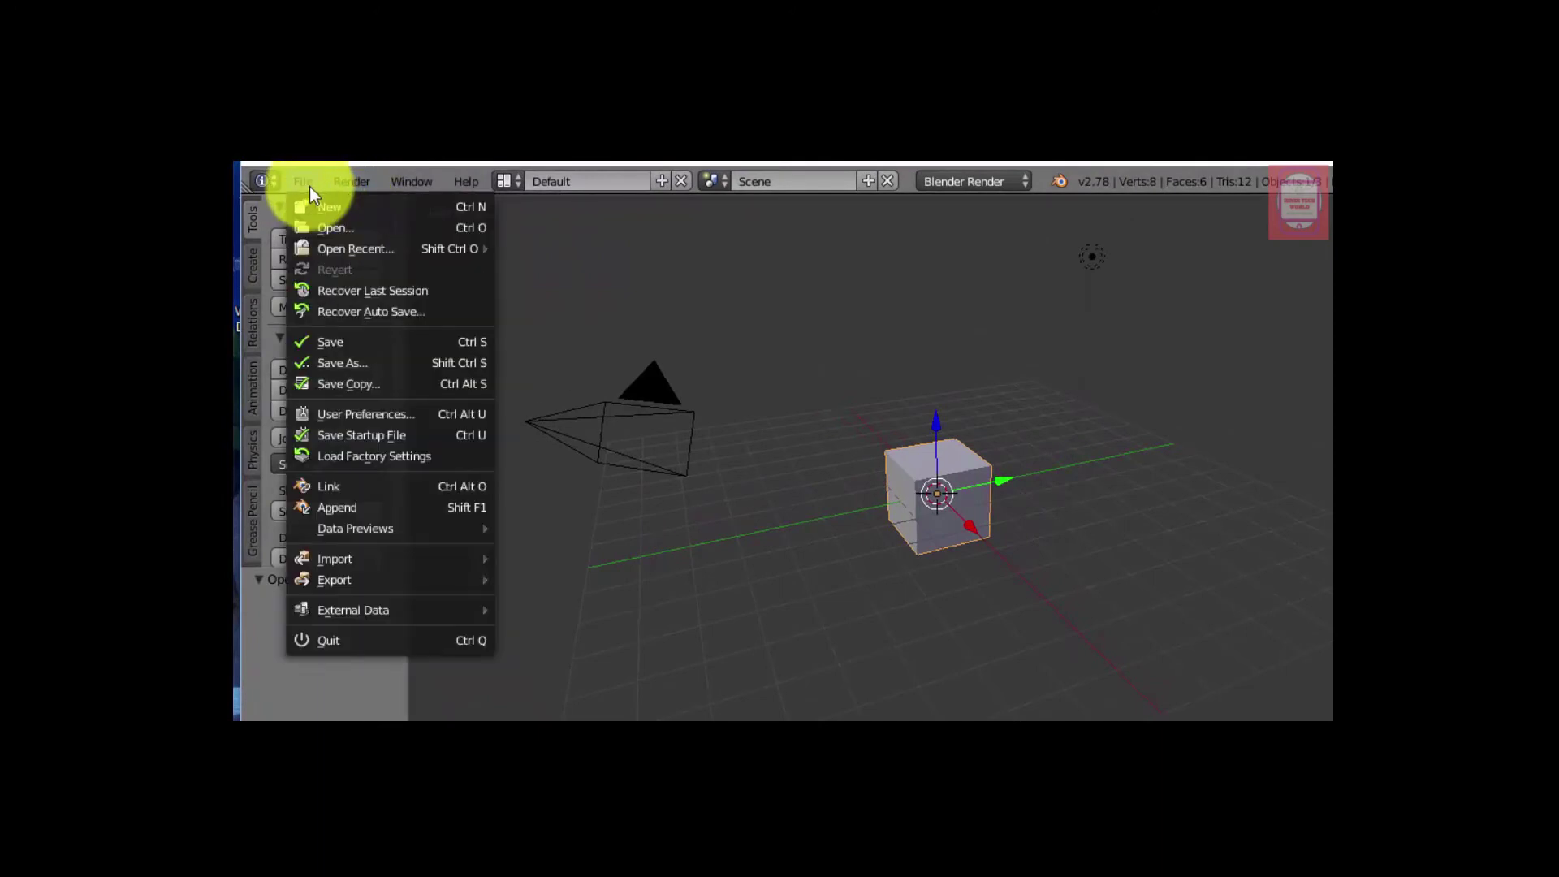
click(319, 231)
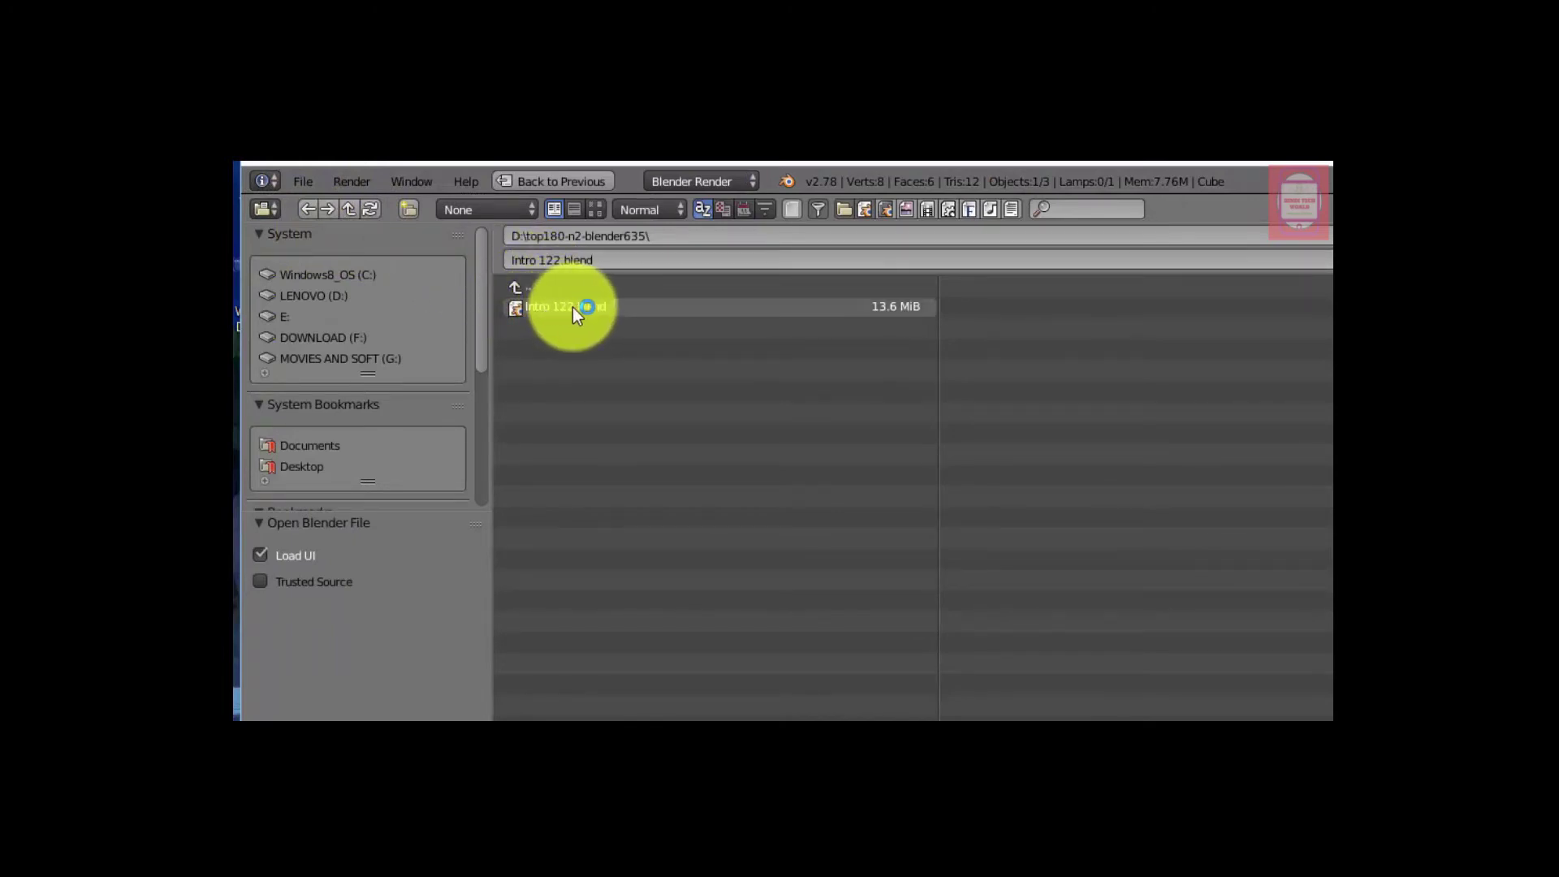
click(315, 296)
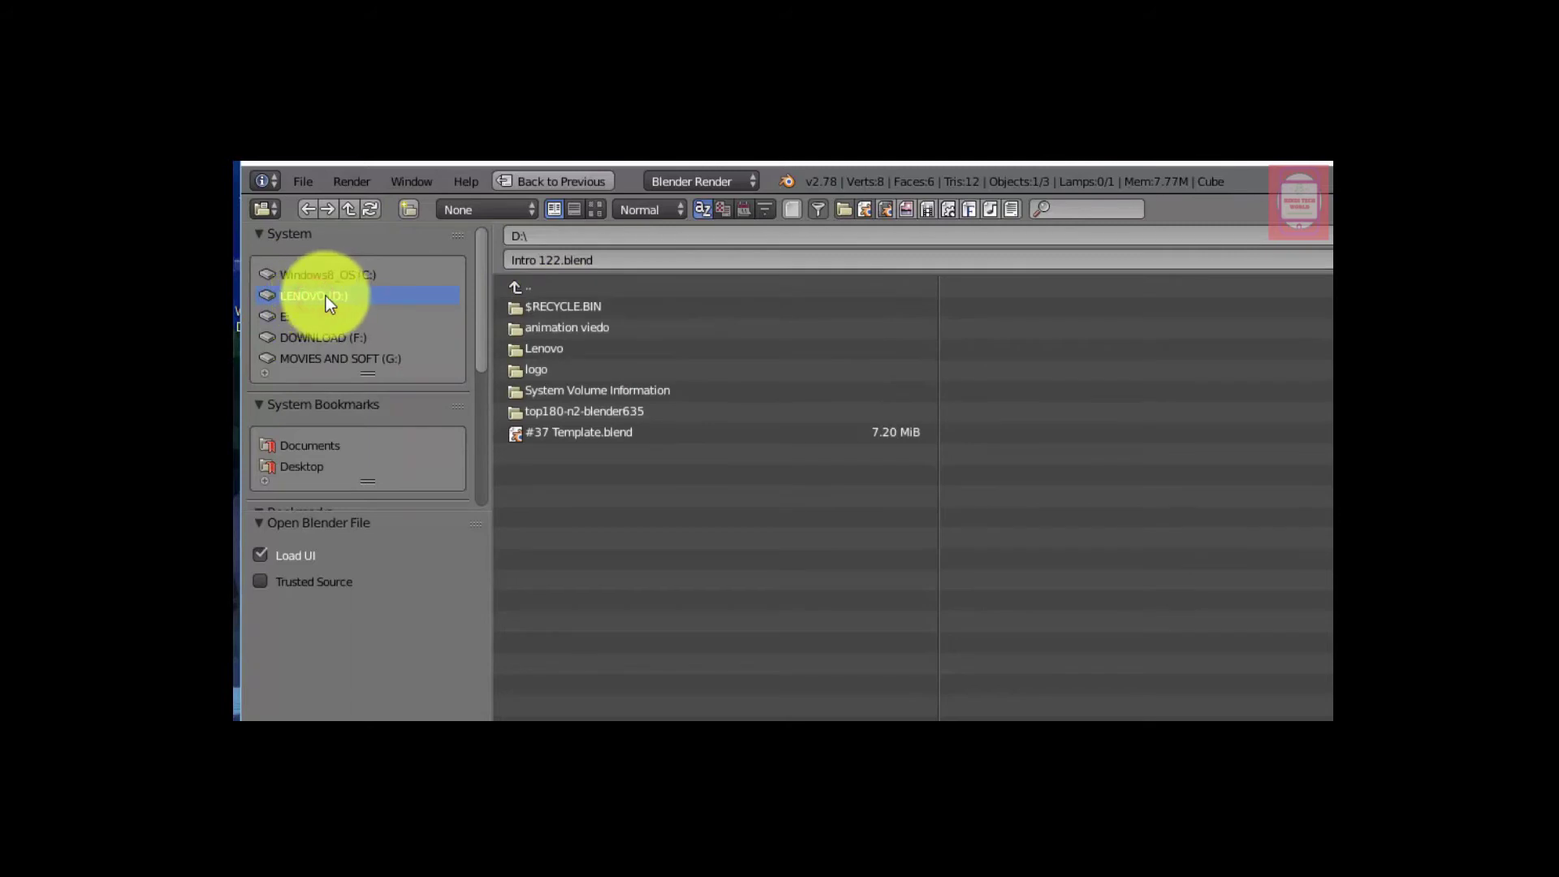
click(580, 413)
click(564, 307)
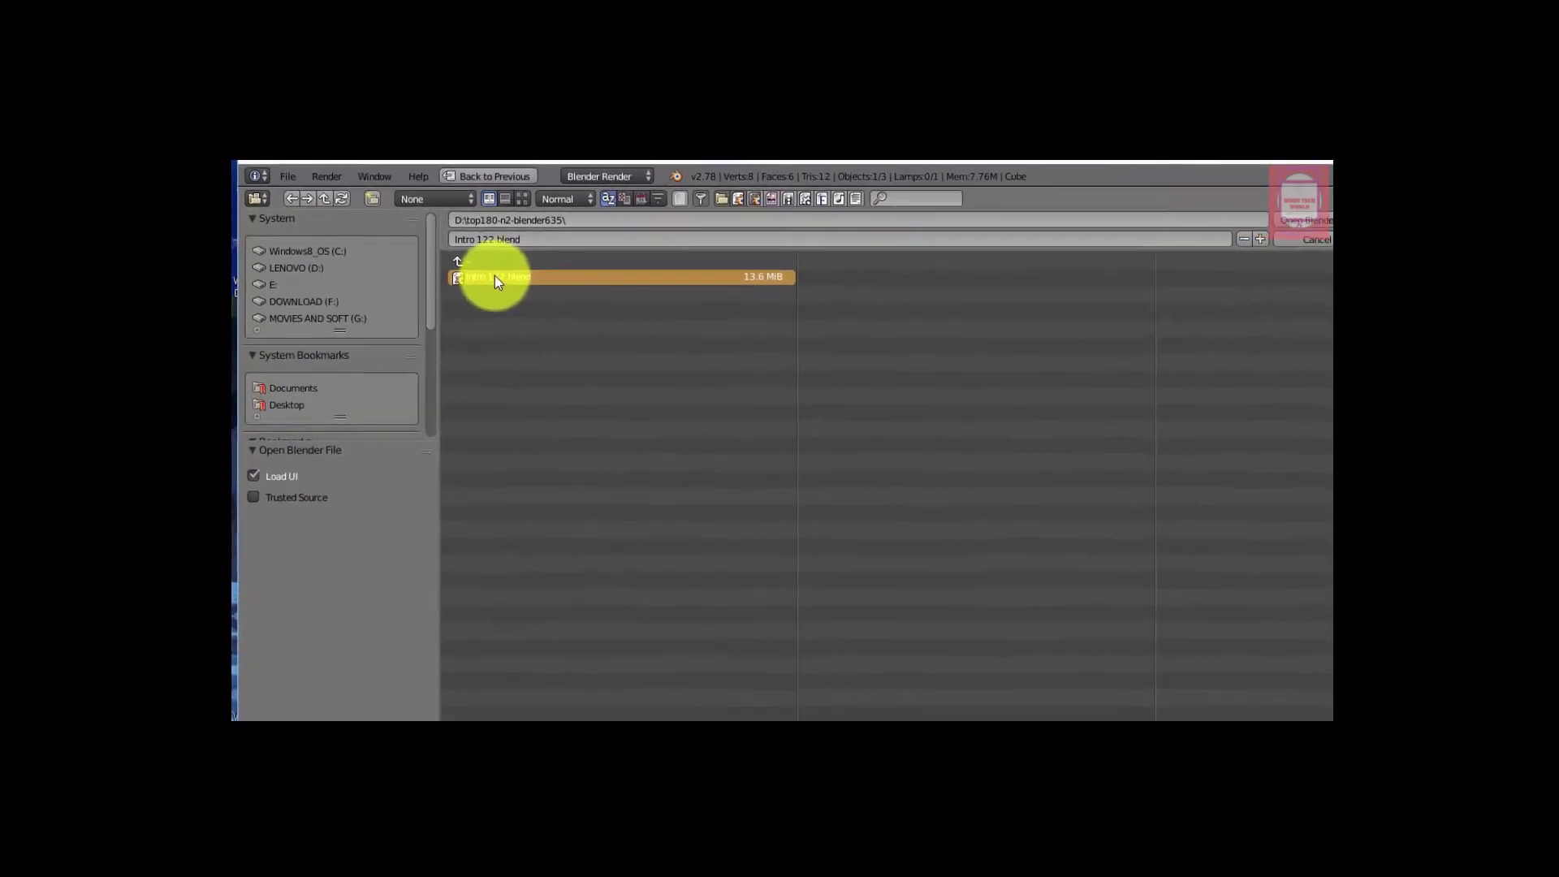
click(1255, 217)
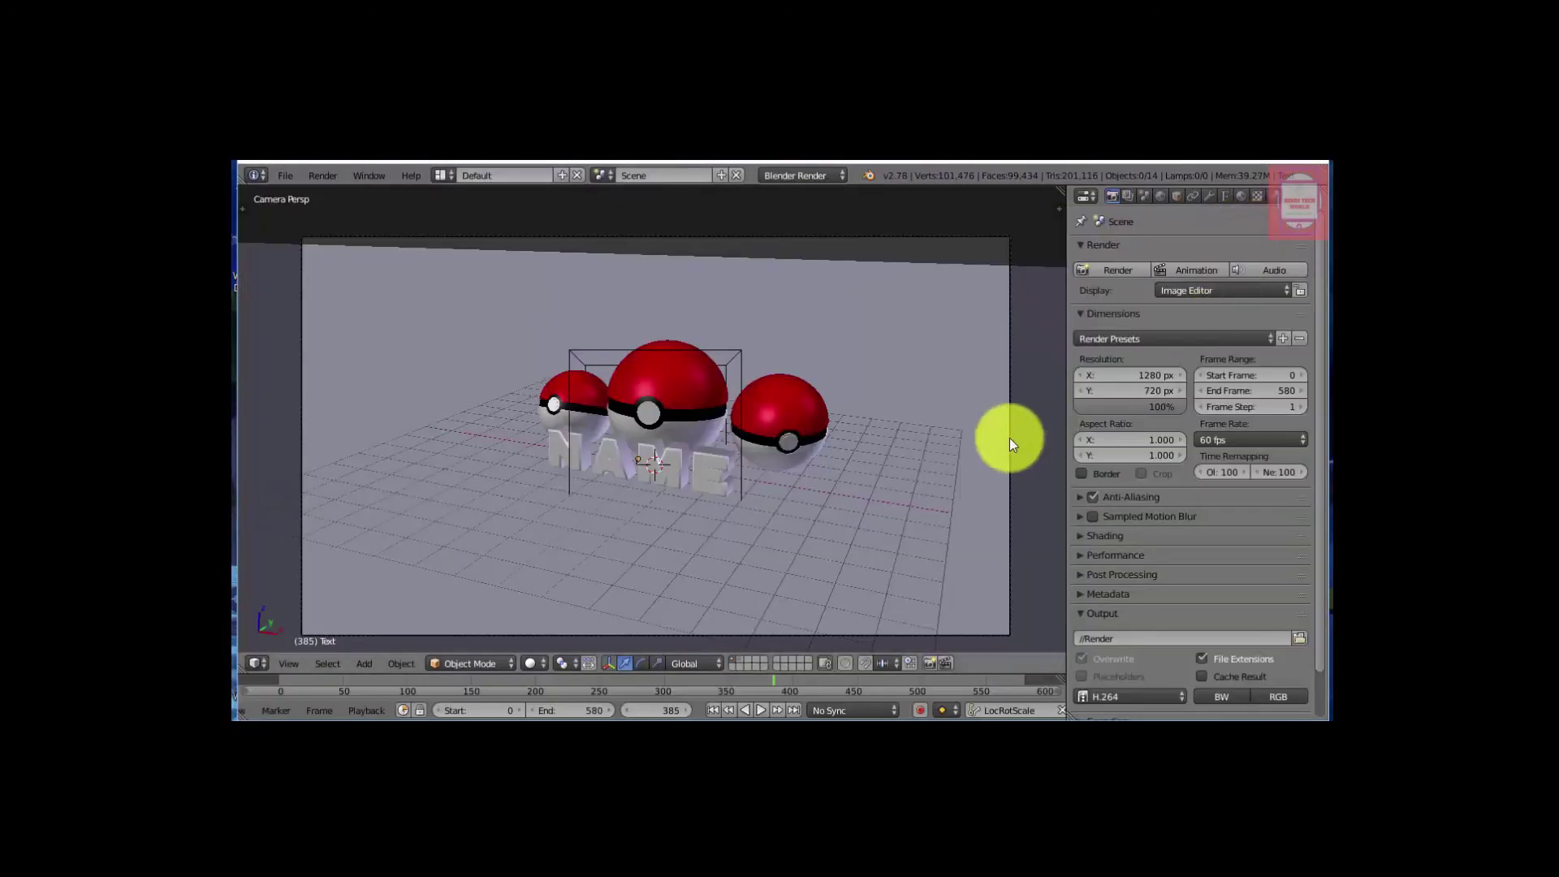
right_click(505, 448)
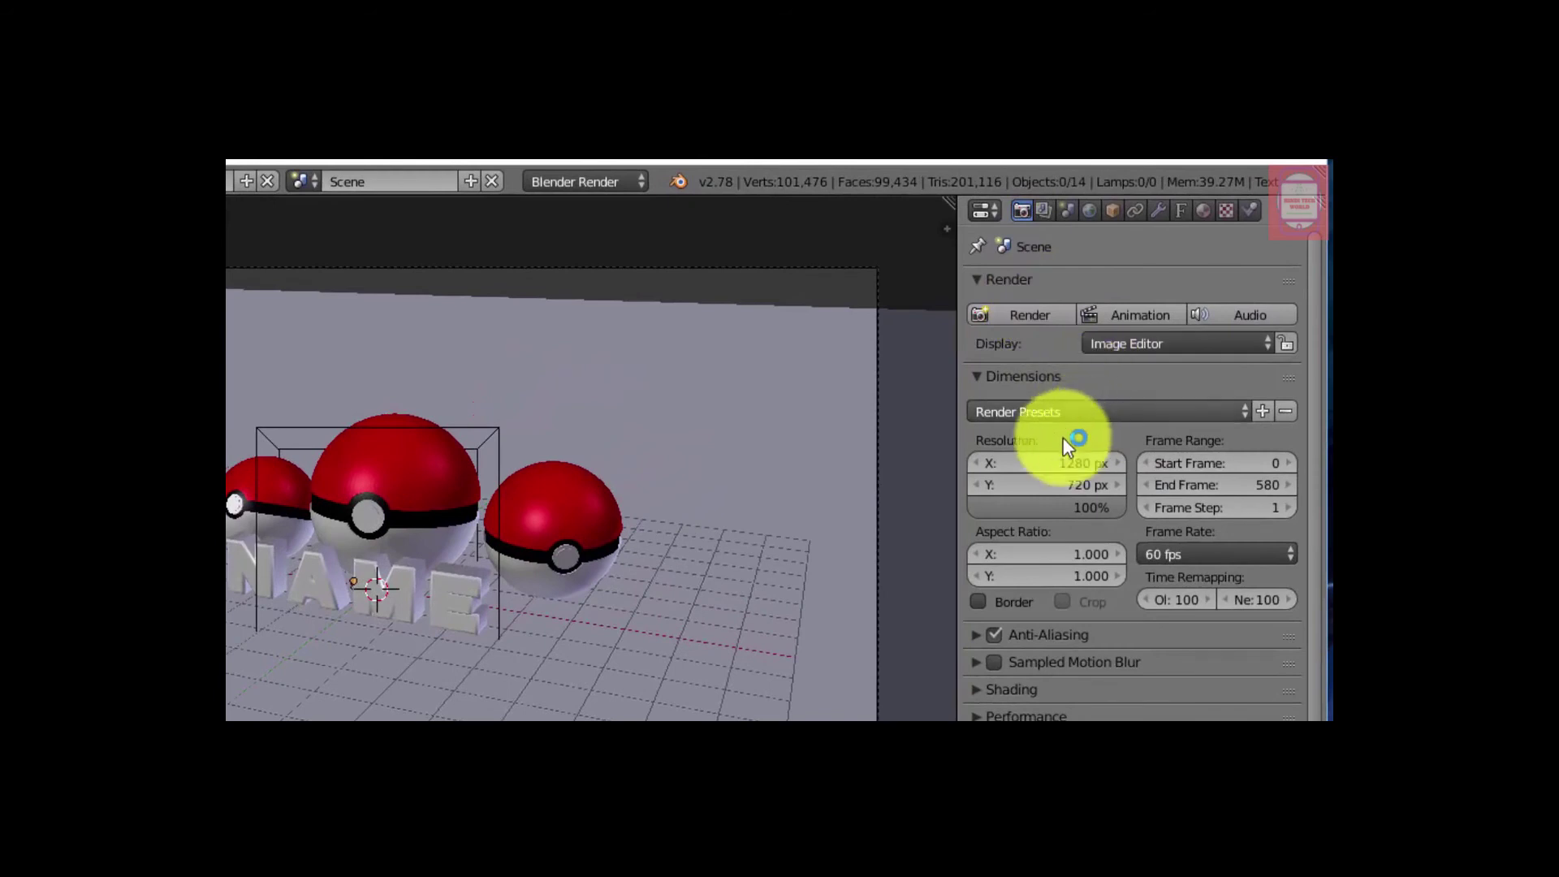
click(1154, 414)
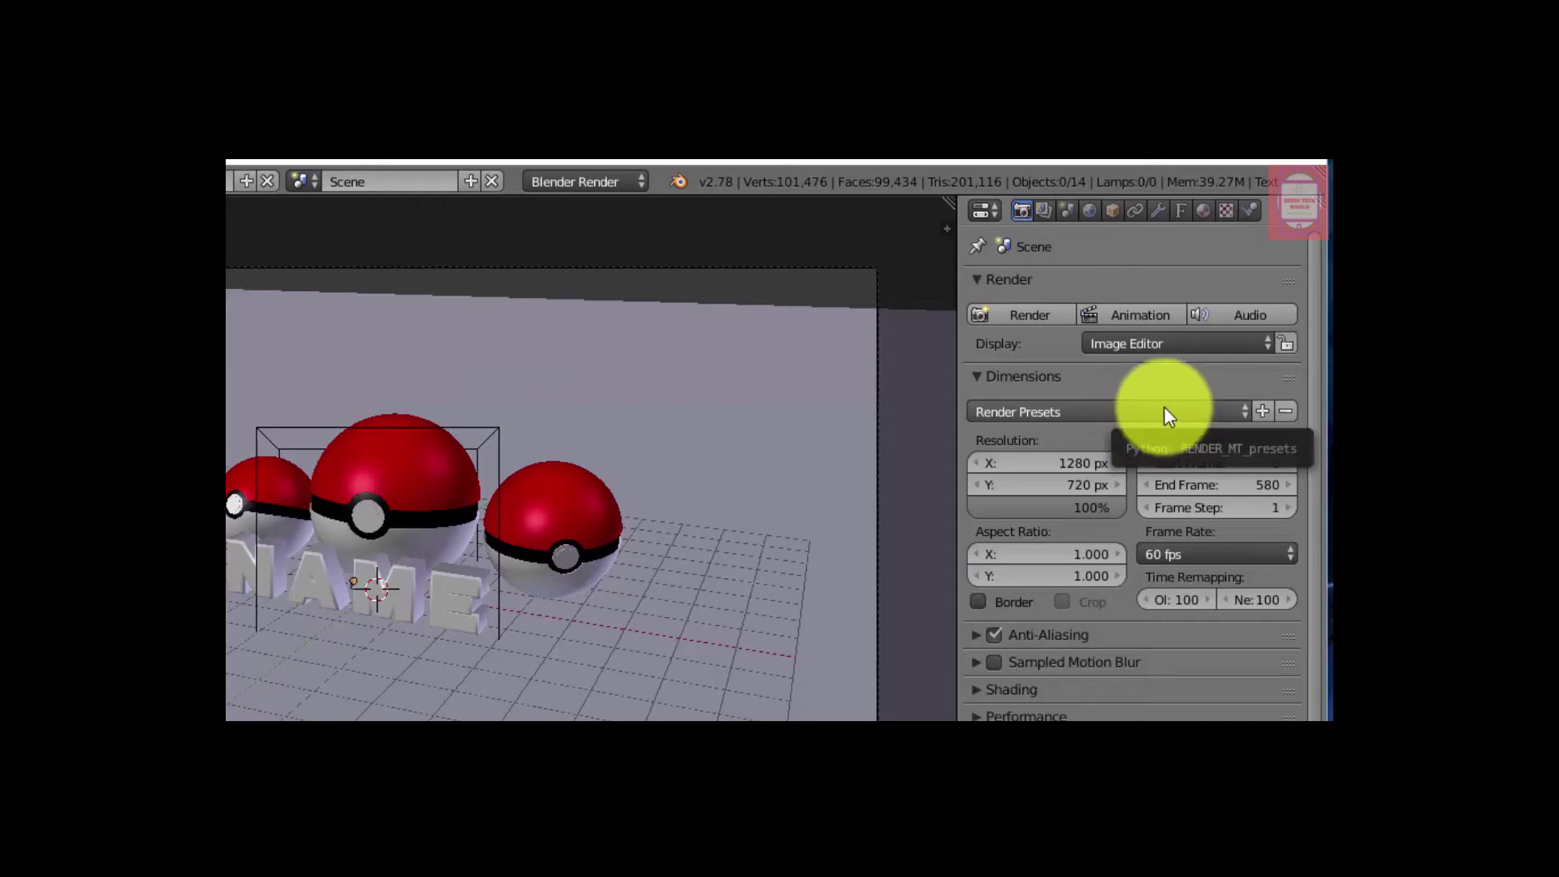
click(1243, 409)
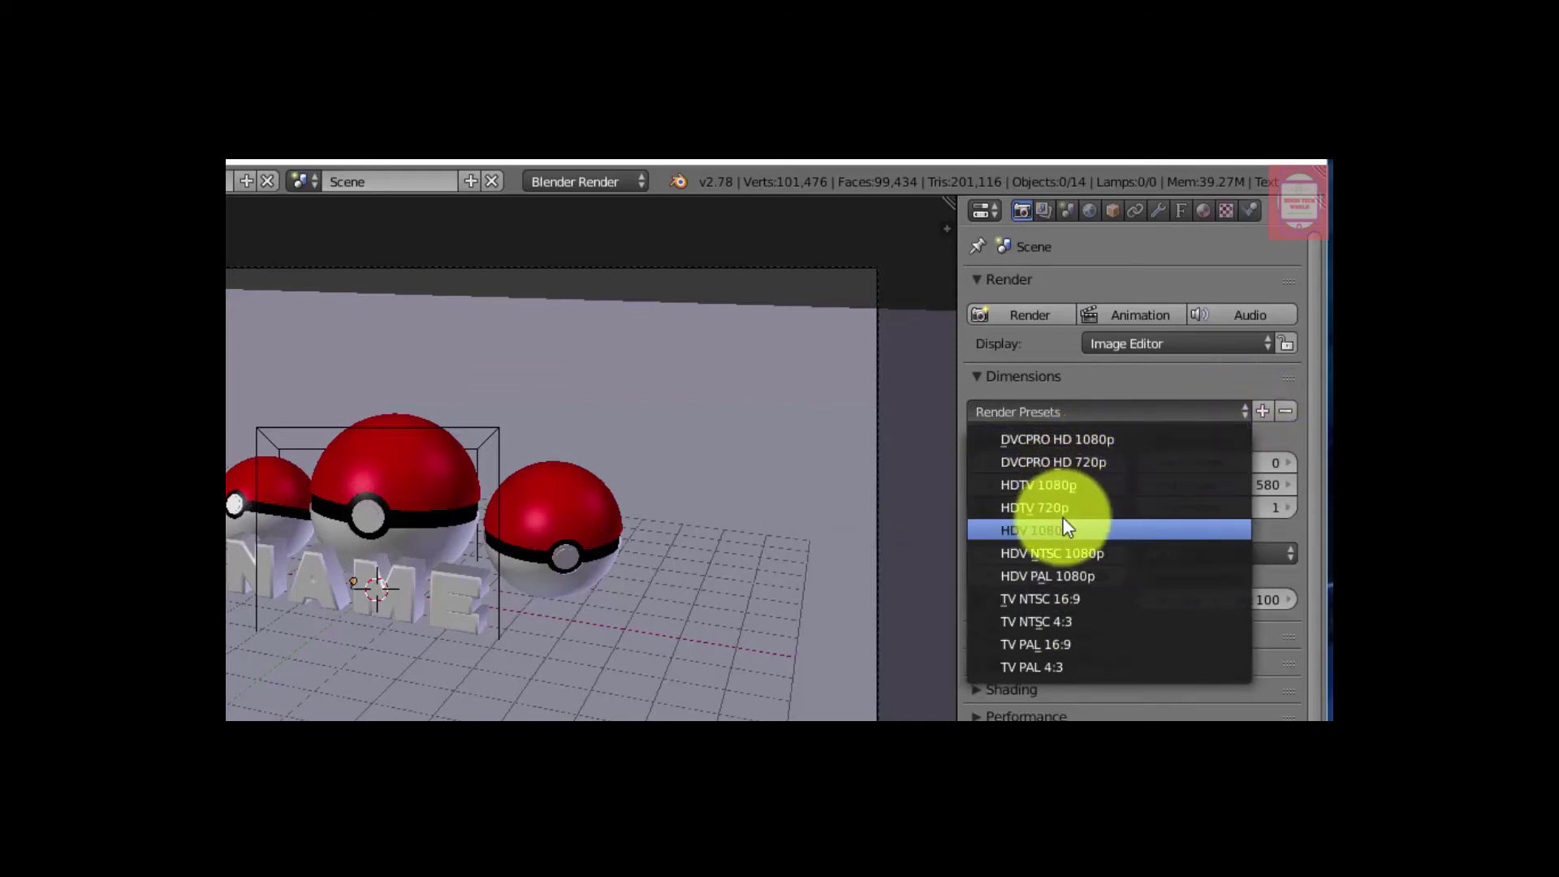
click(1232, 372)
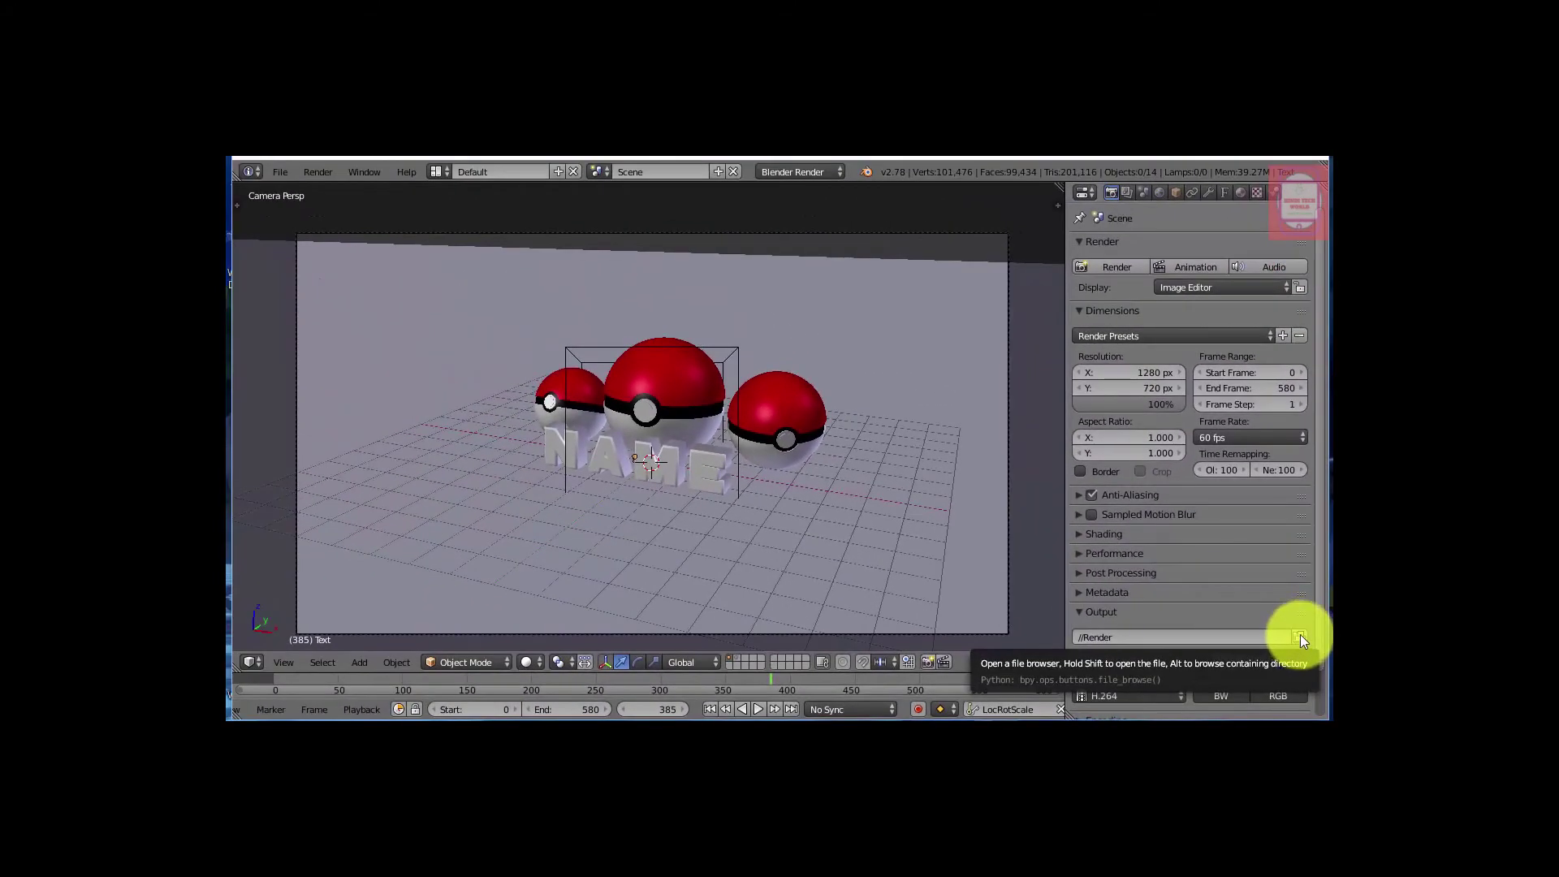
click(1300, 636)
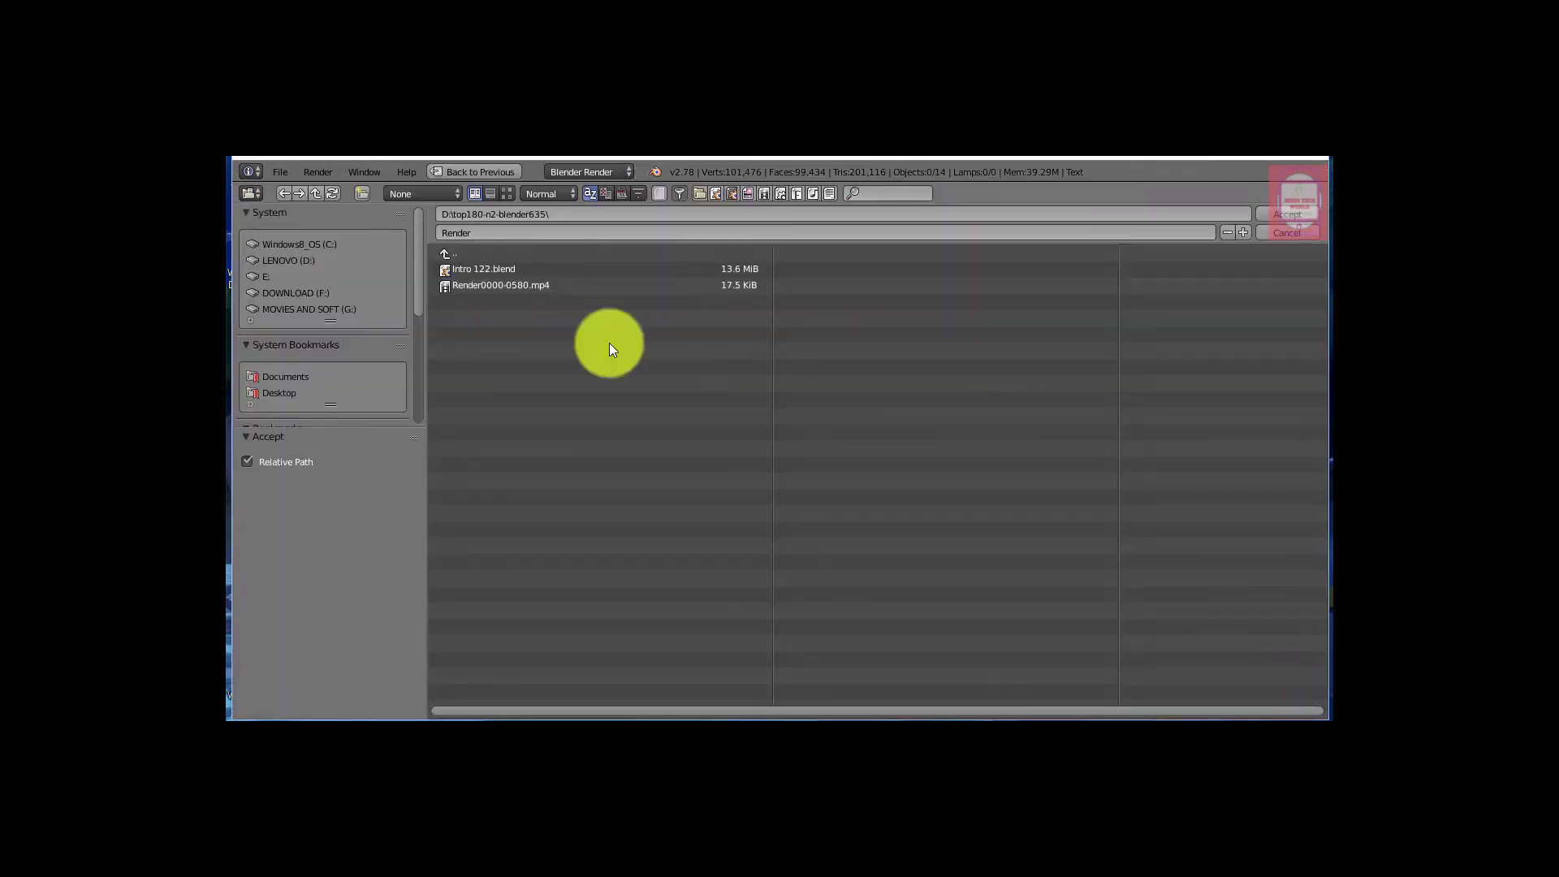
click(1274, 214)
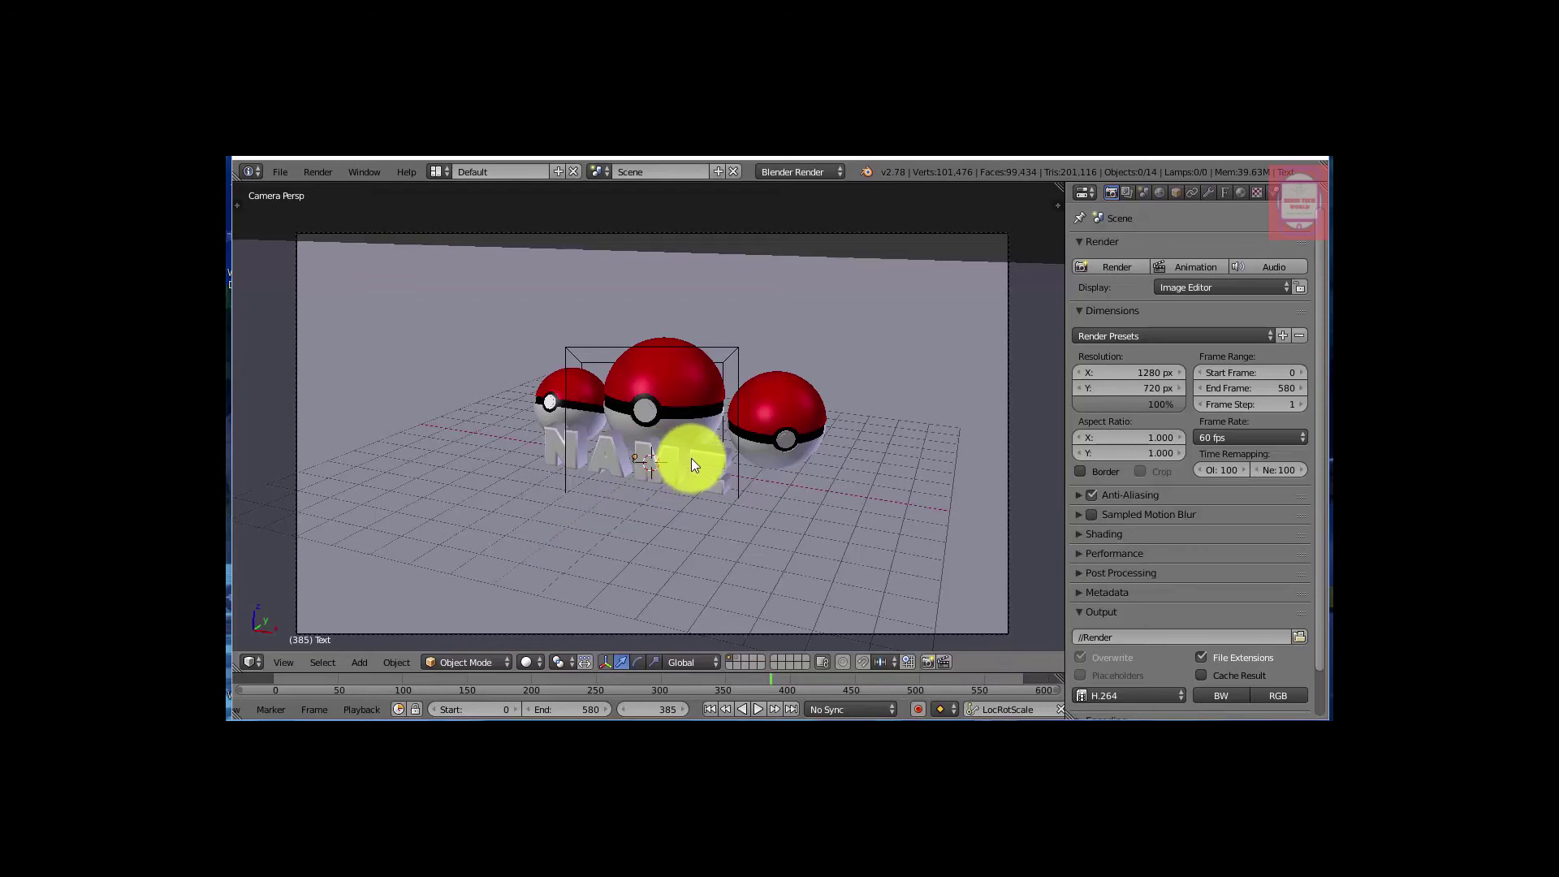
Edit the NAME text object so it reads HINDI TECH WORLD.
right_click(692, 460)
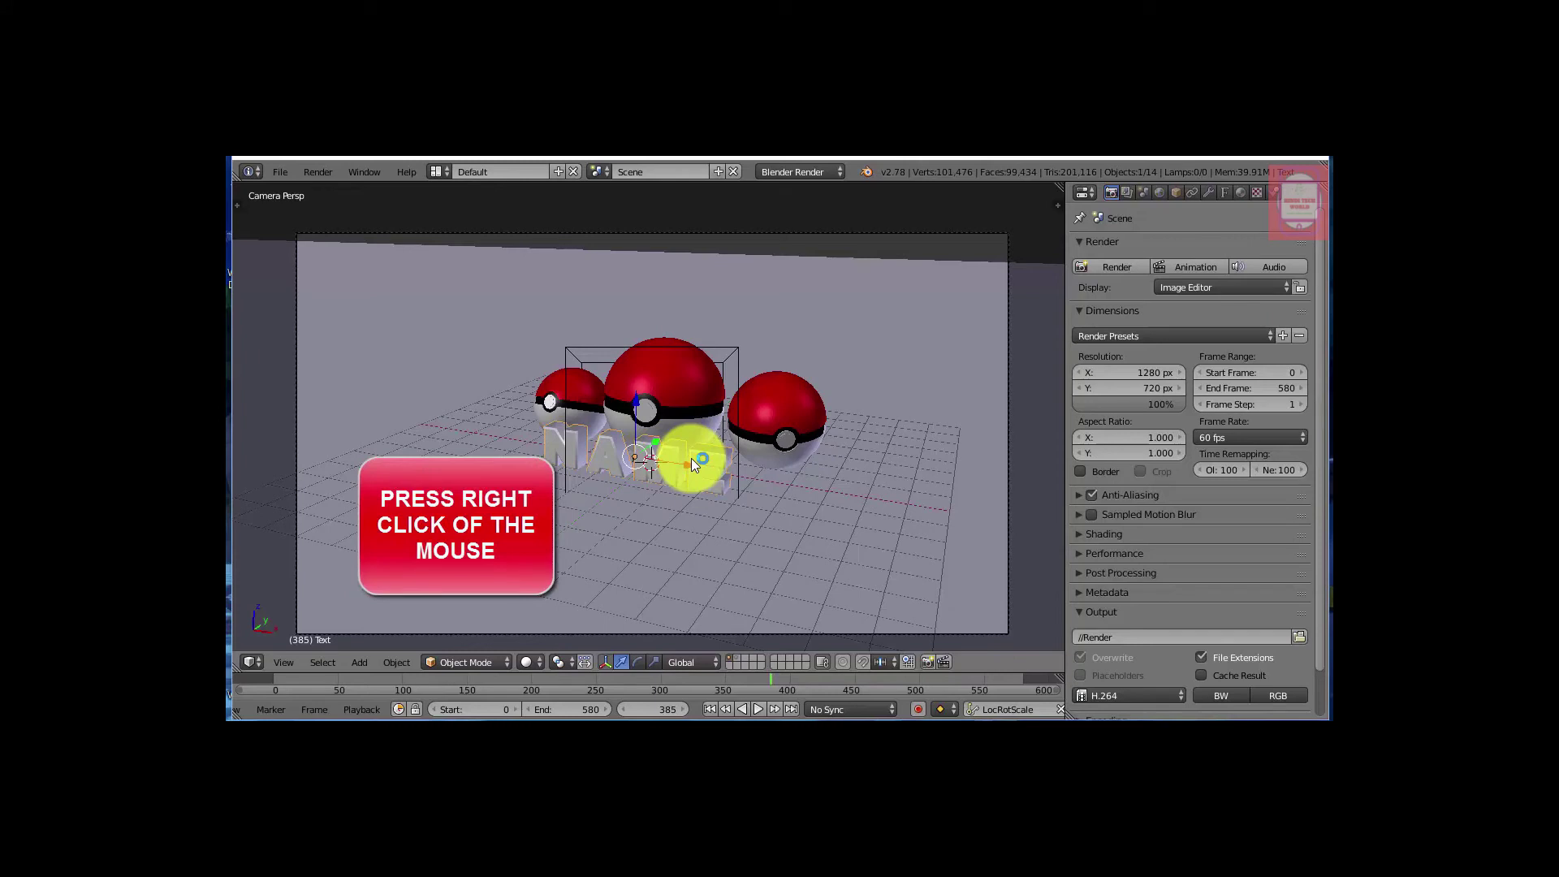
key(Tab)
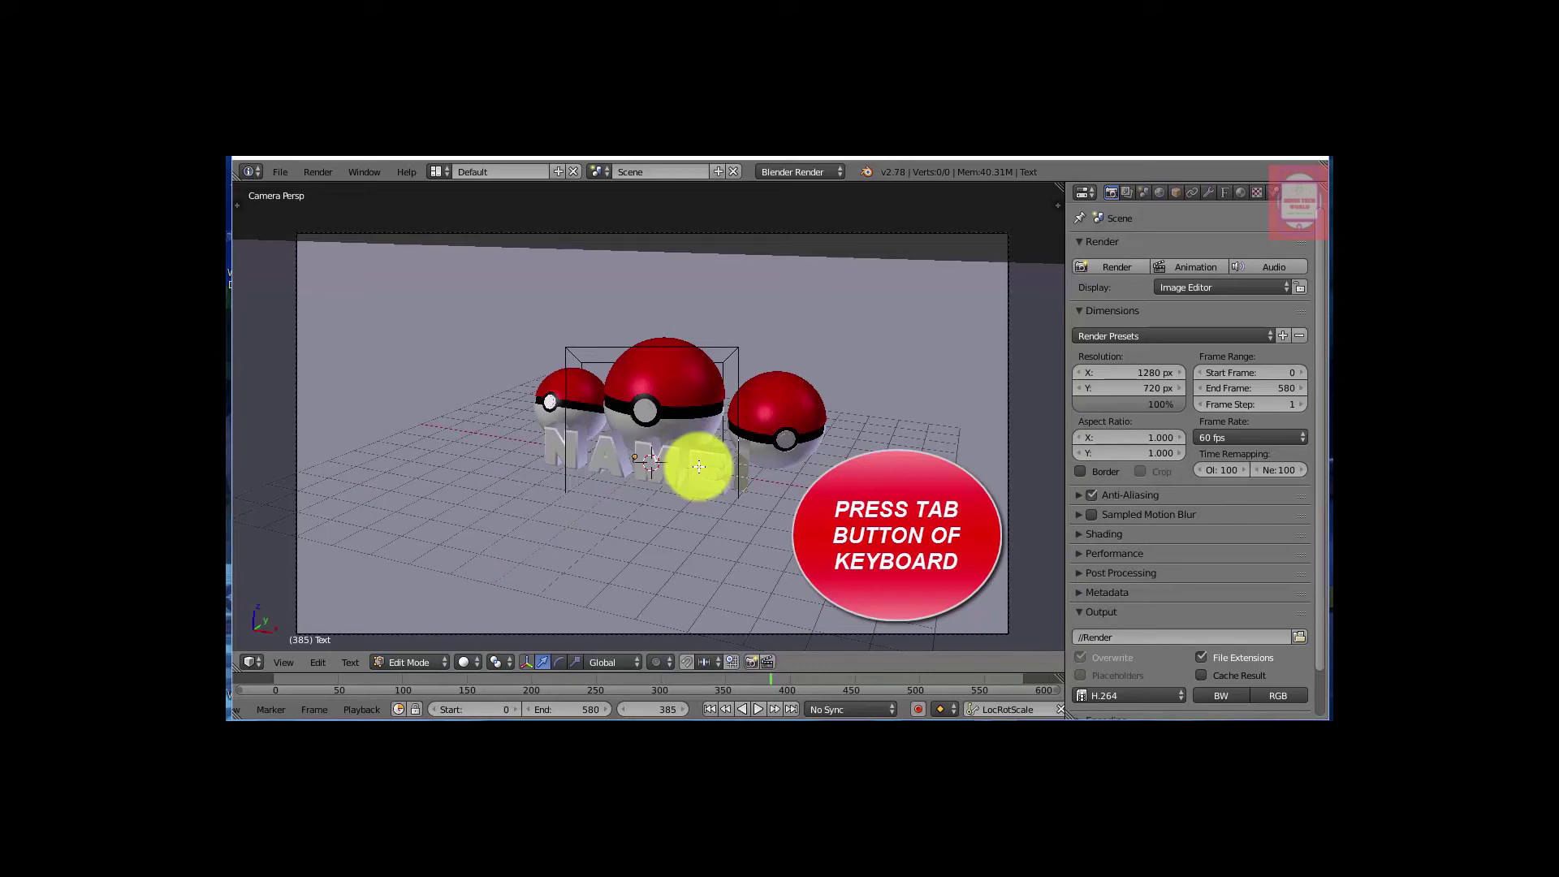
key(BackSpace)
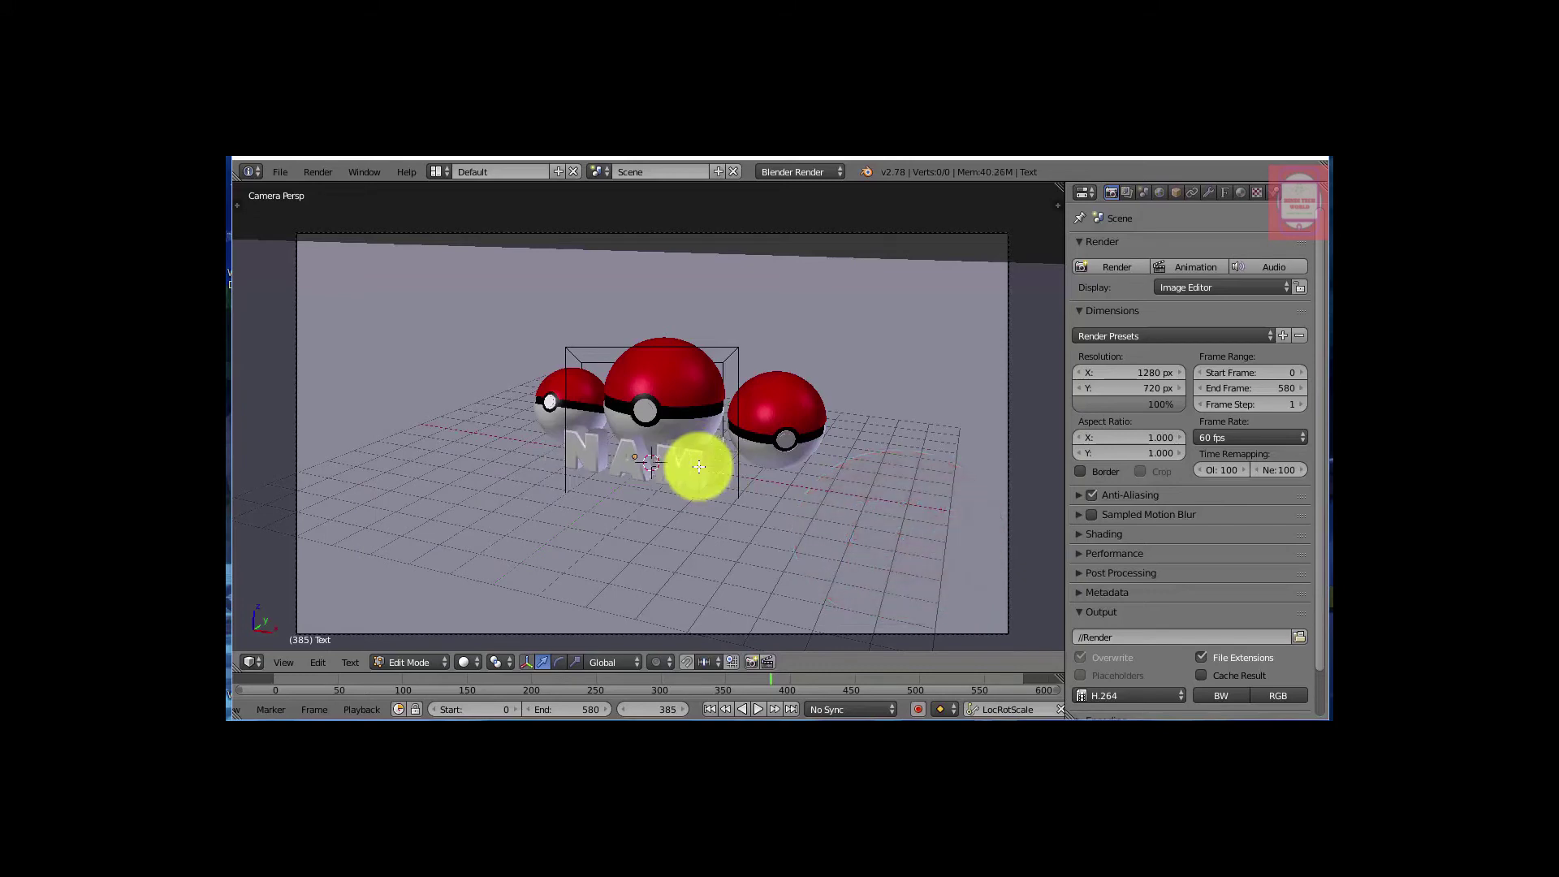
key(BackSpace)
key(BackSpace)
key(BackSpace)
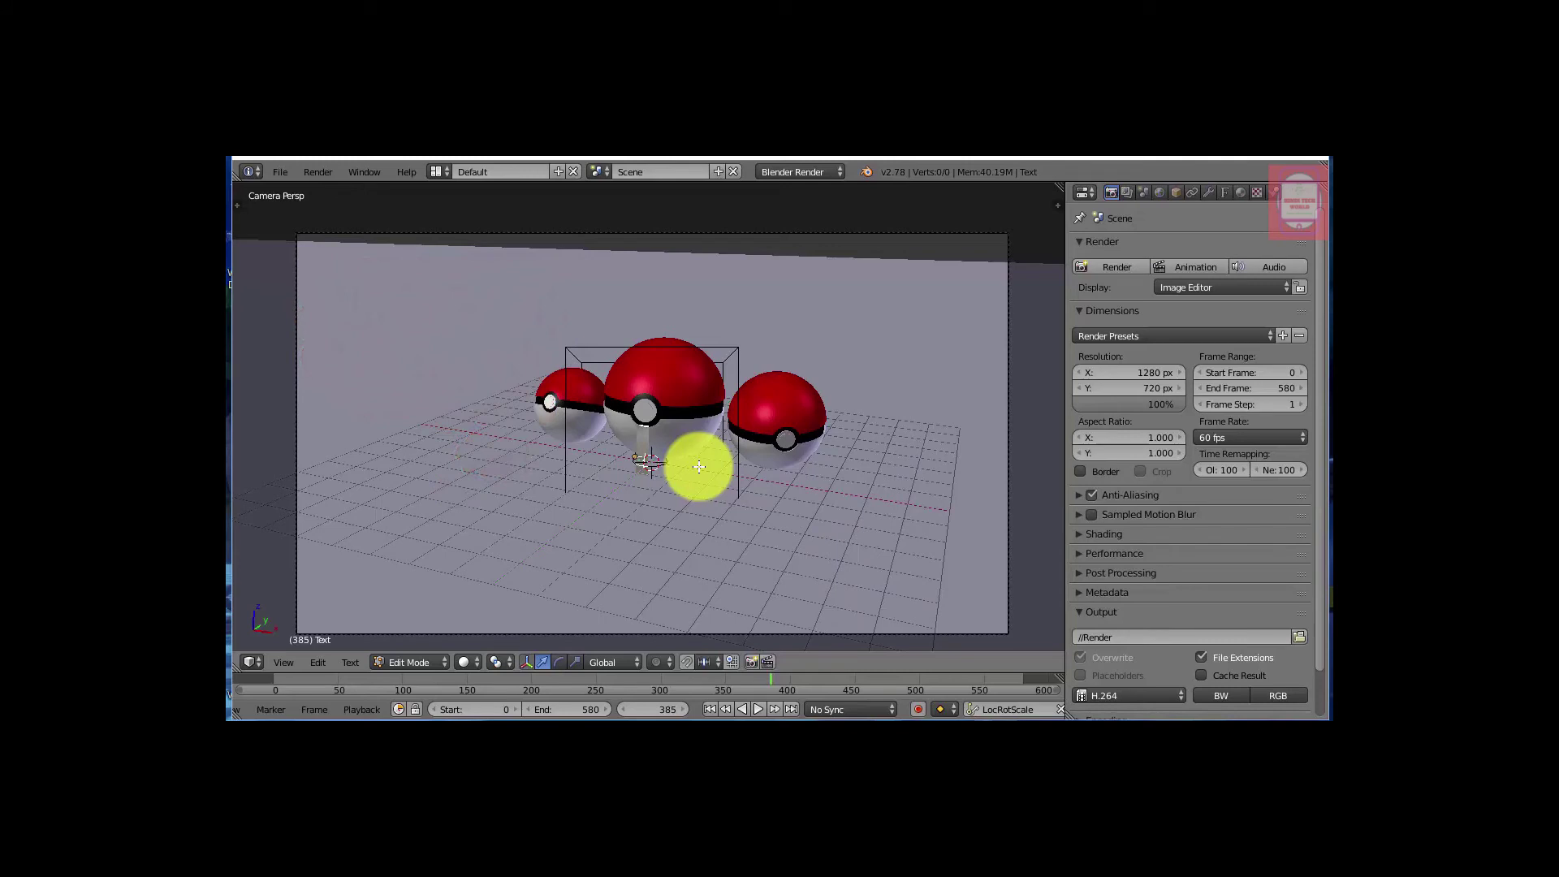
text(HINDI TECH WOR)
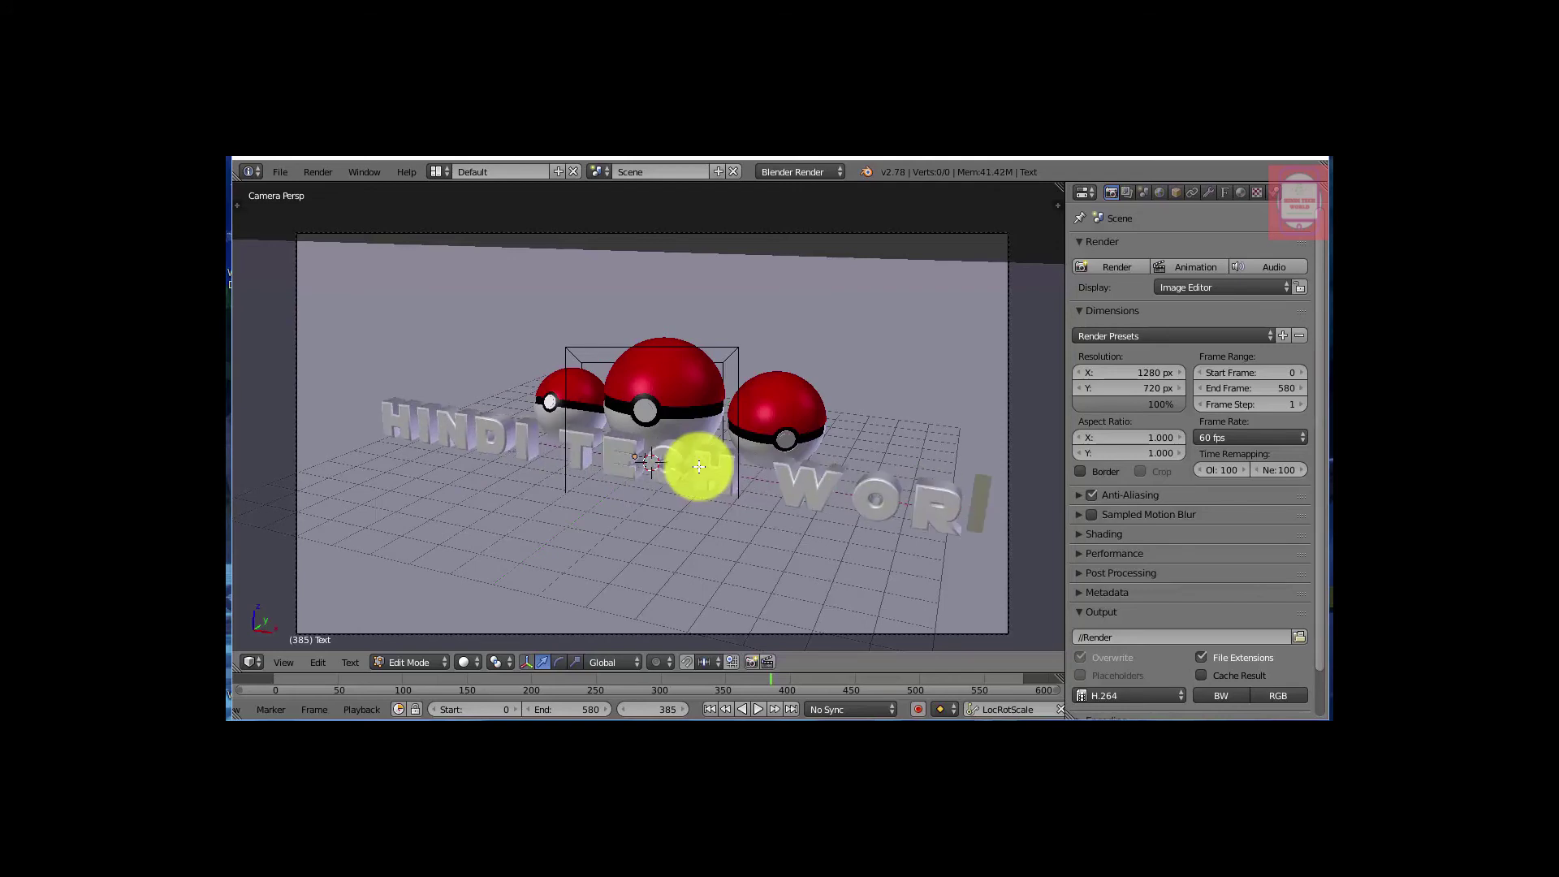
text(LD)
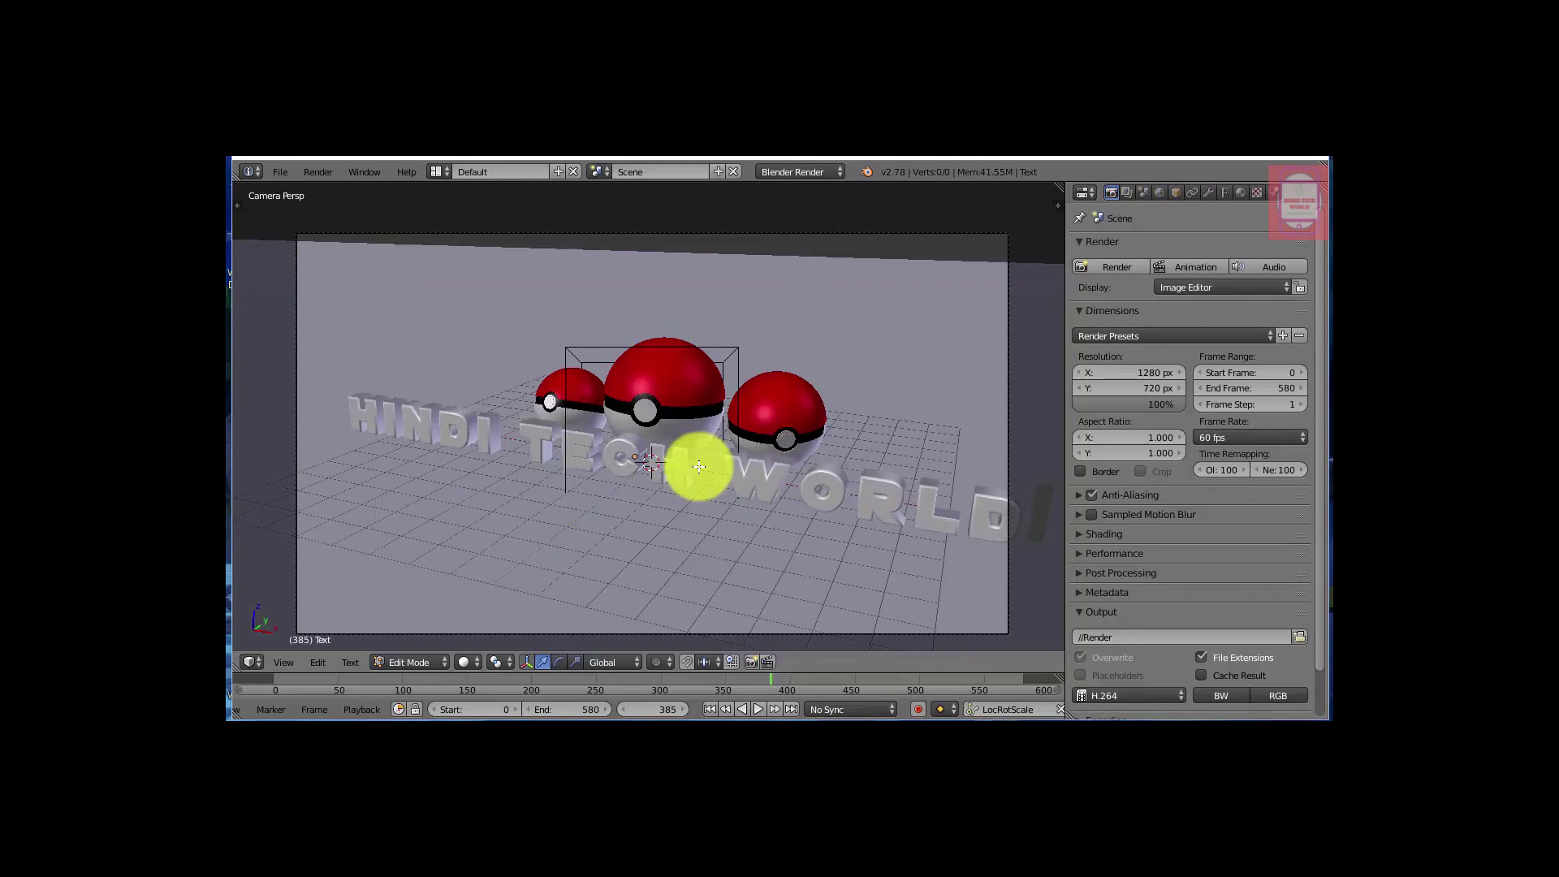
click(784, 550)
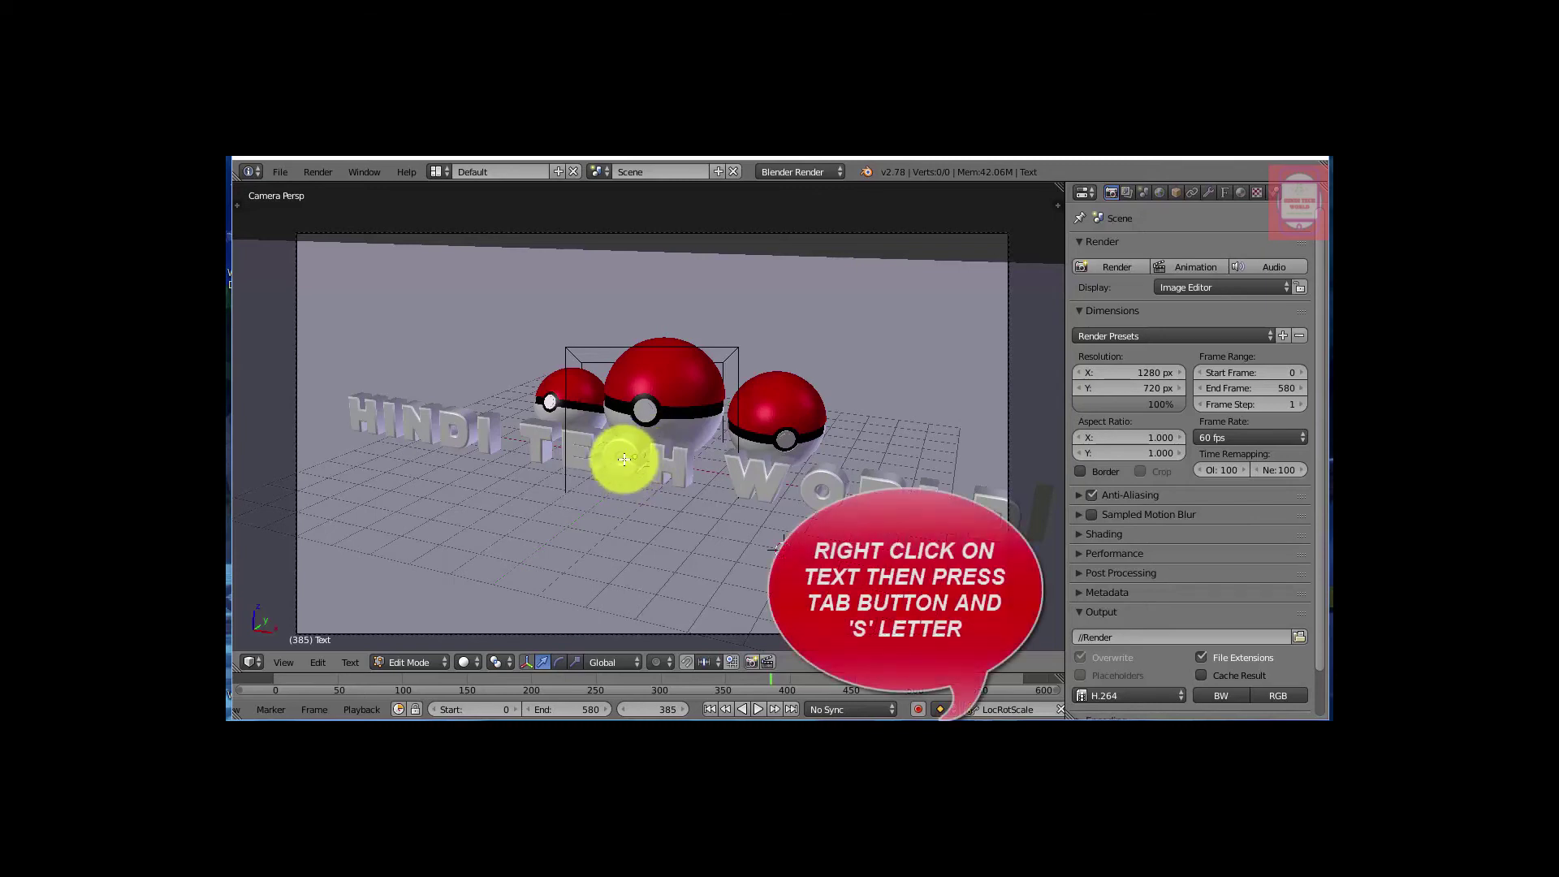
key(Tab)
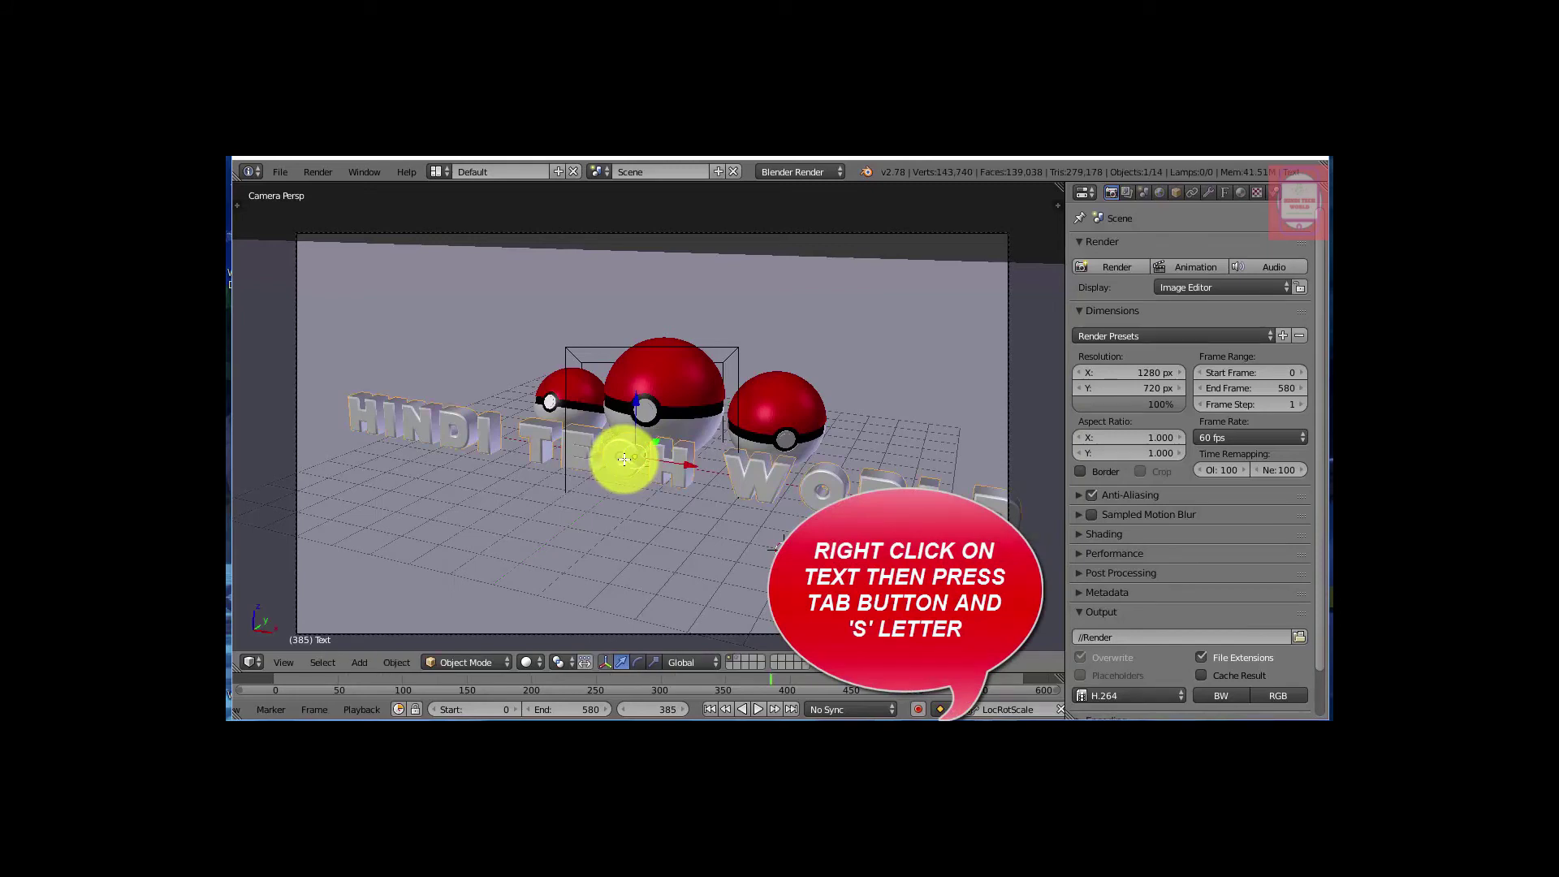
Scale the HINDI TECH WORLD text object down to about 0.75.
key(s)
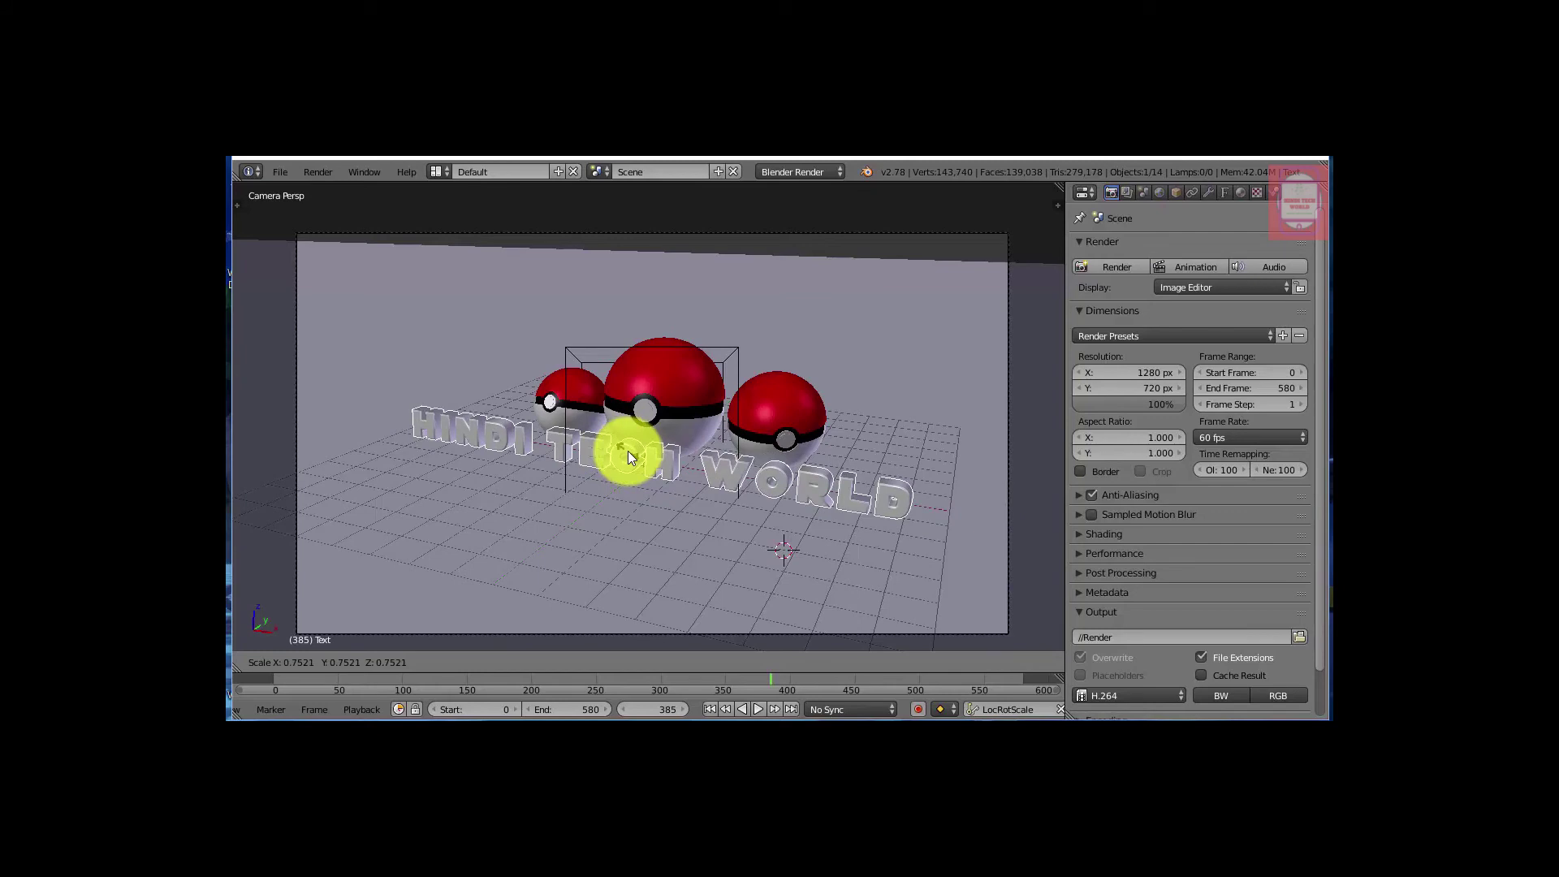
click(628, 451)
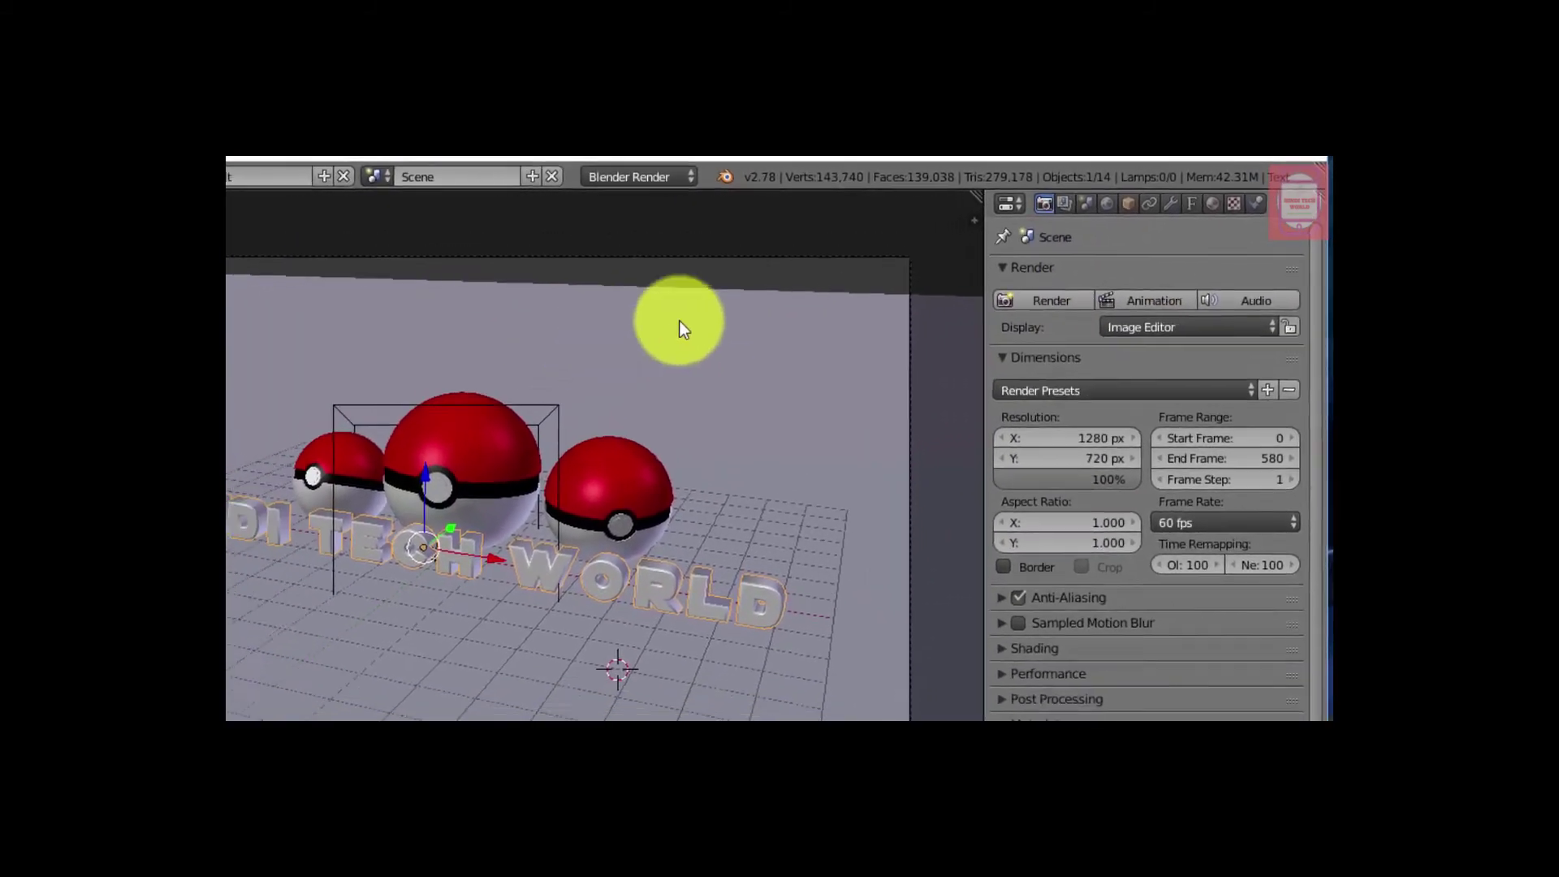
Render frames 0–580 to video and select the resulting Render0000-0580.mp4.
click(1173, 262)
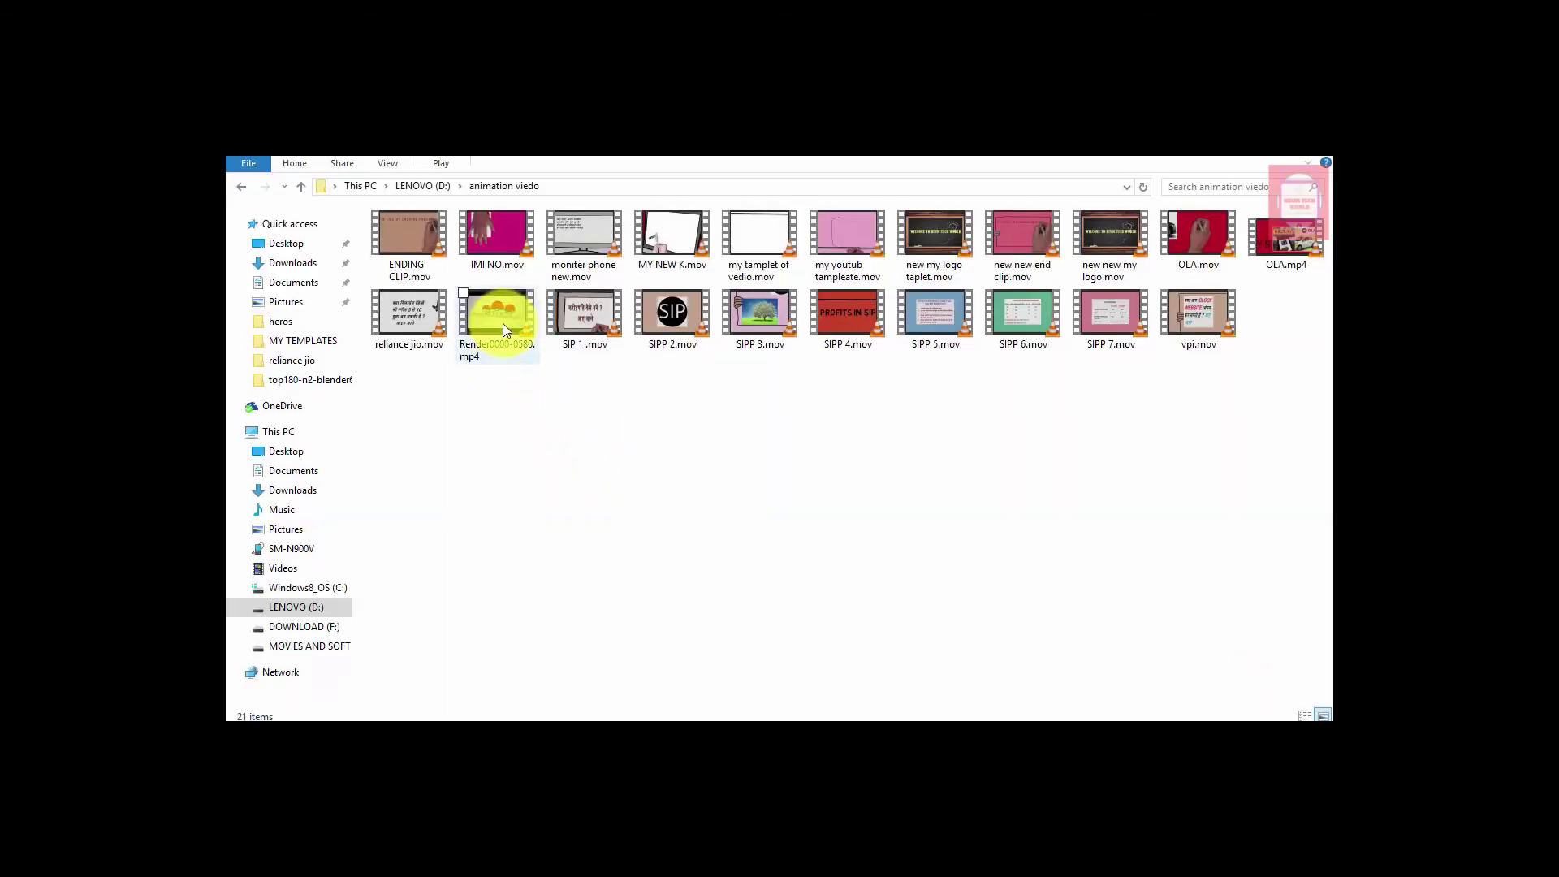
mouse_move(496, 319)
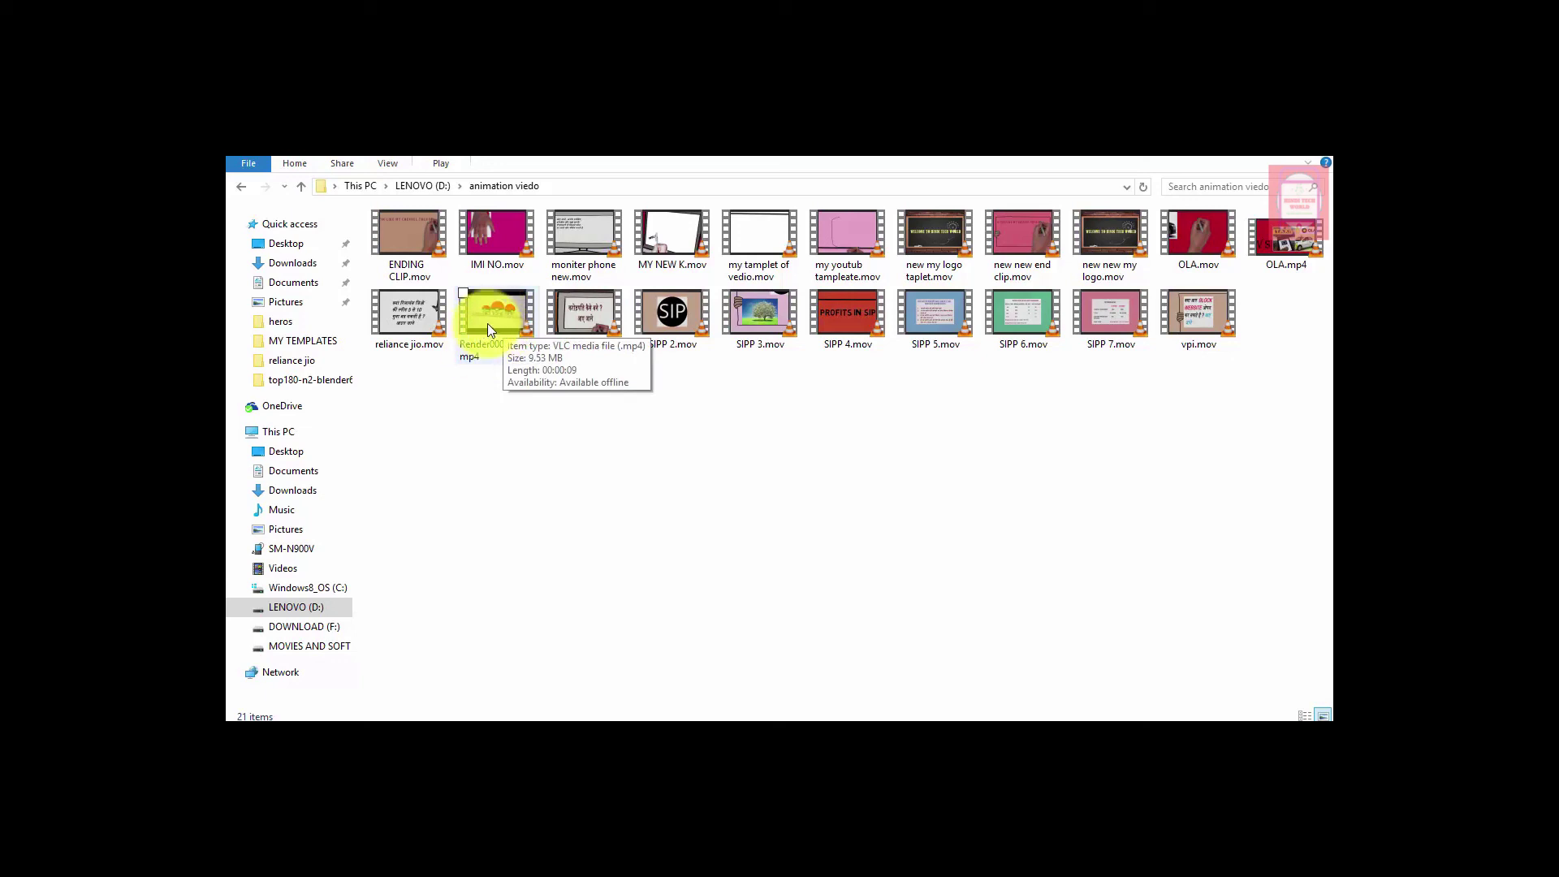
click(487, 323)
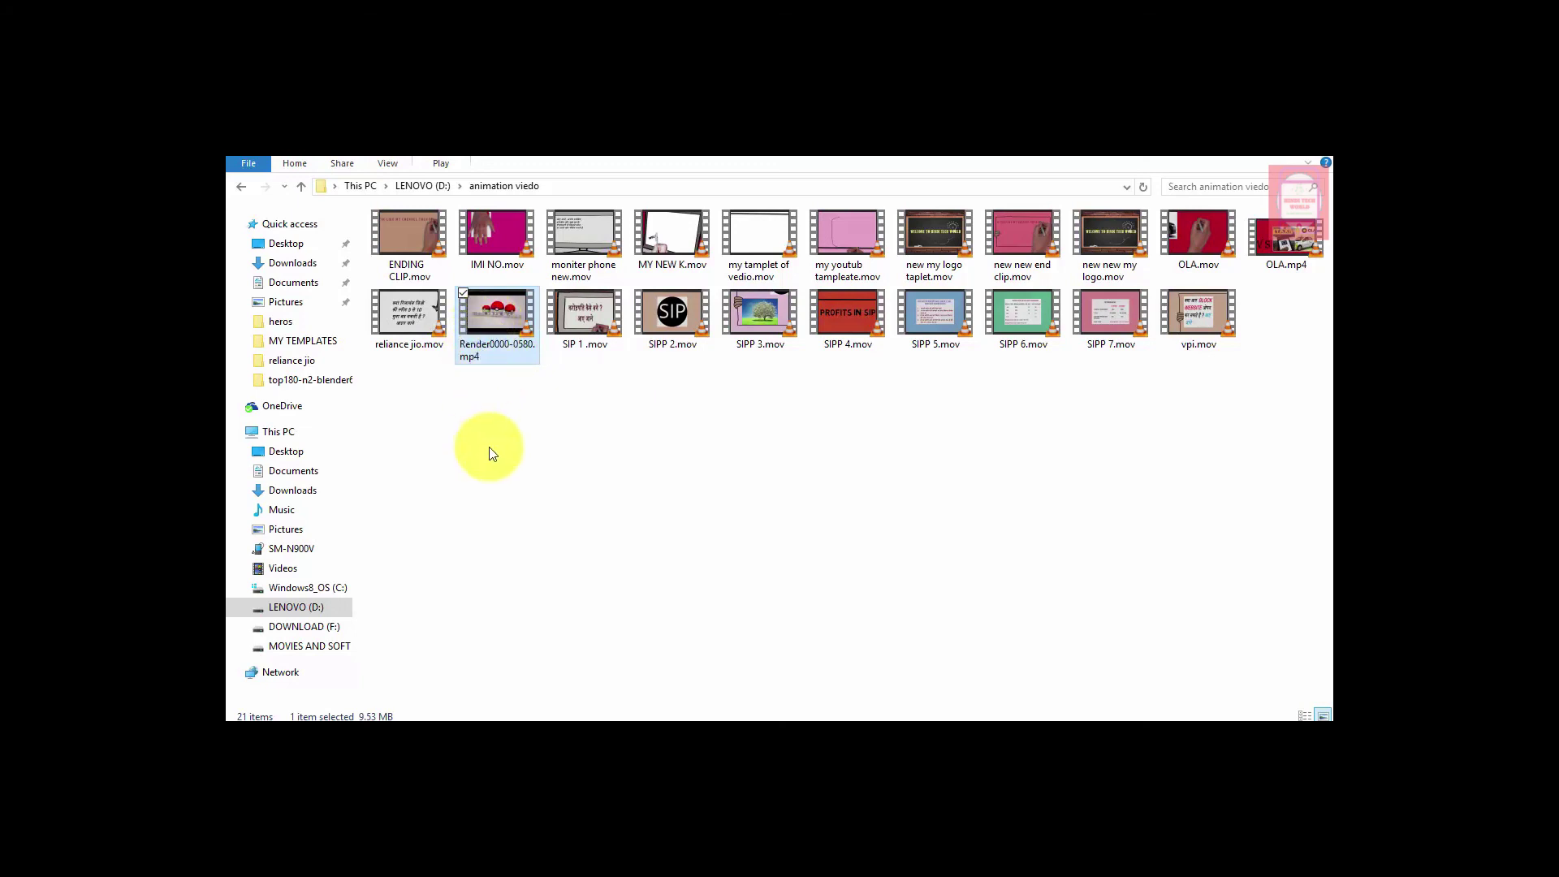
Play Render0000-0580.mp4 in VLC and watch it full screen.
key(Return)
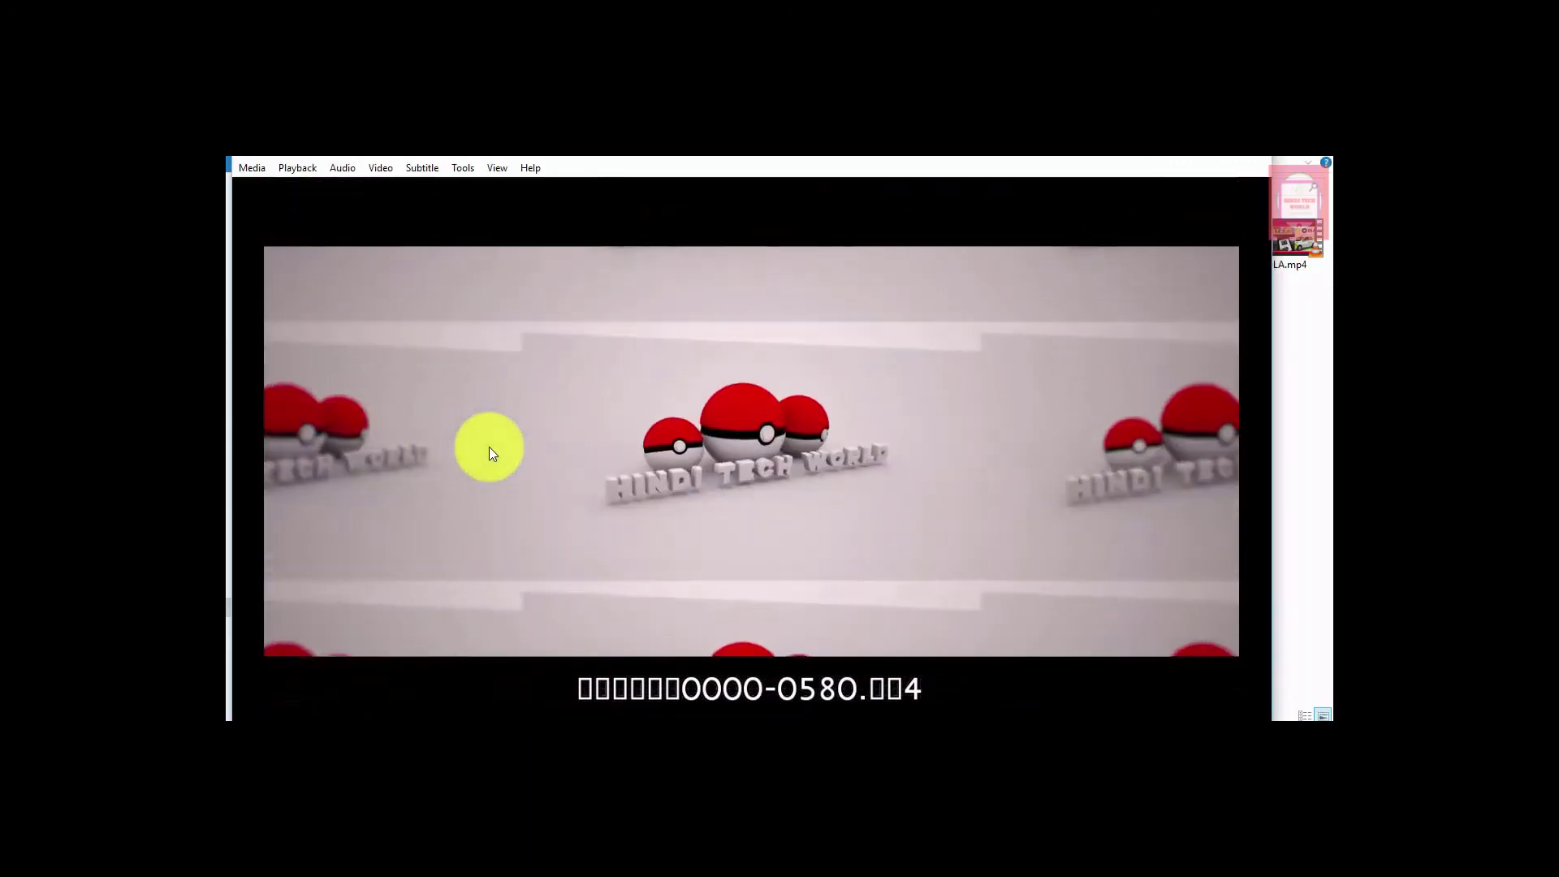
double_click(734, 499)
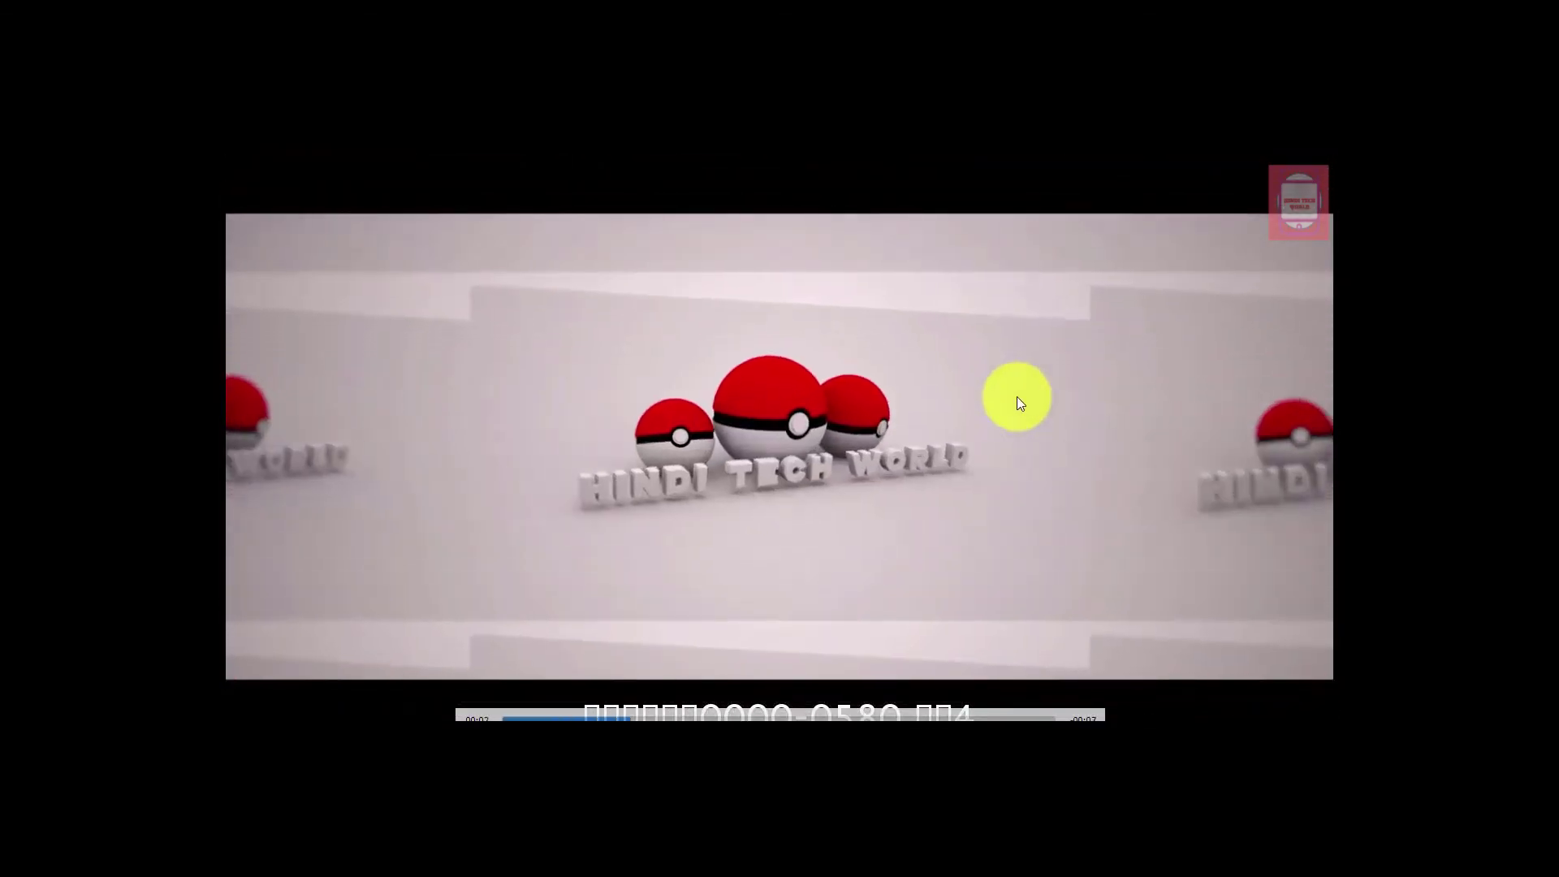
Exit fullscreen, close the HINDI TECH WORLD intro in VLC, and return to the YouTube browser window.
double_click(1010, 398)
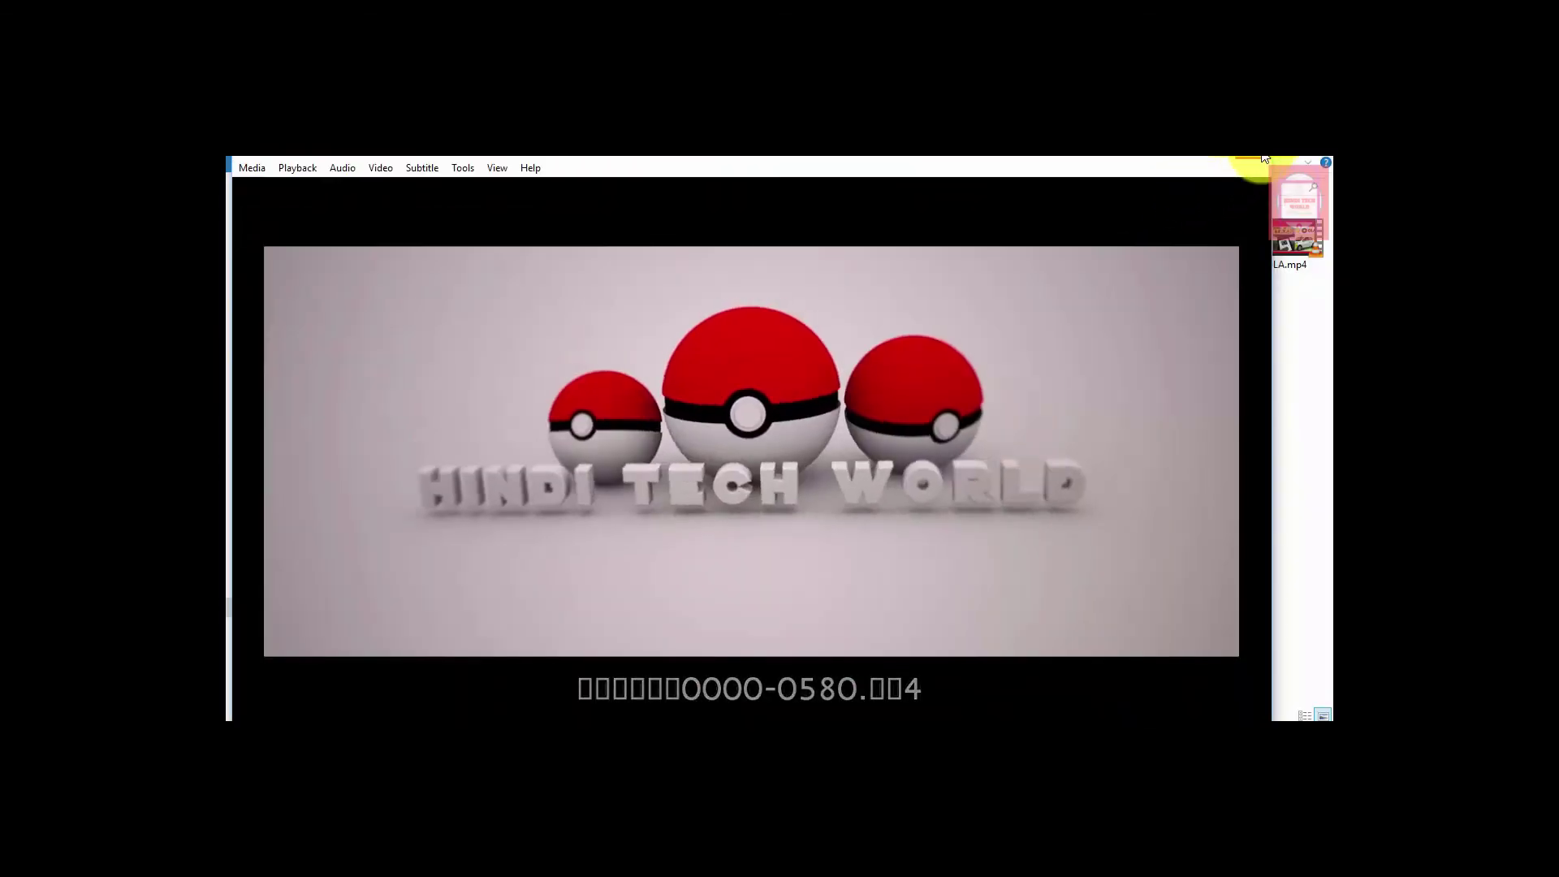
click(1260, 158)
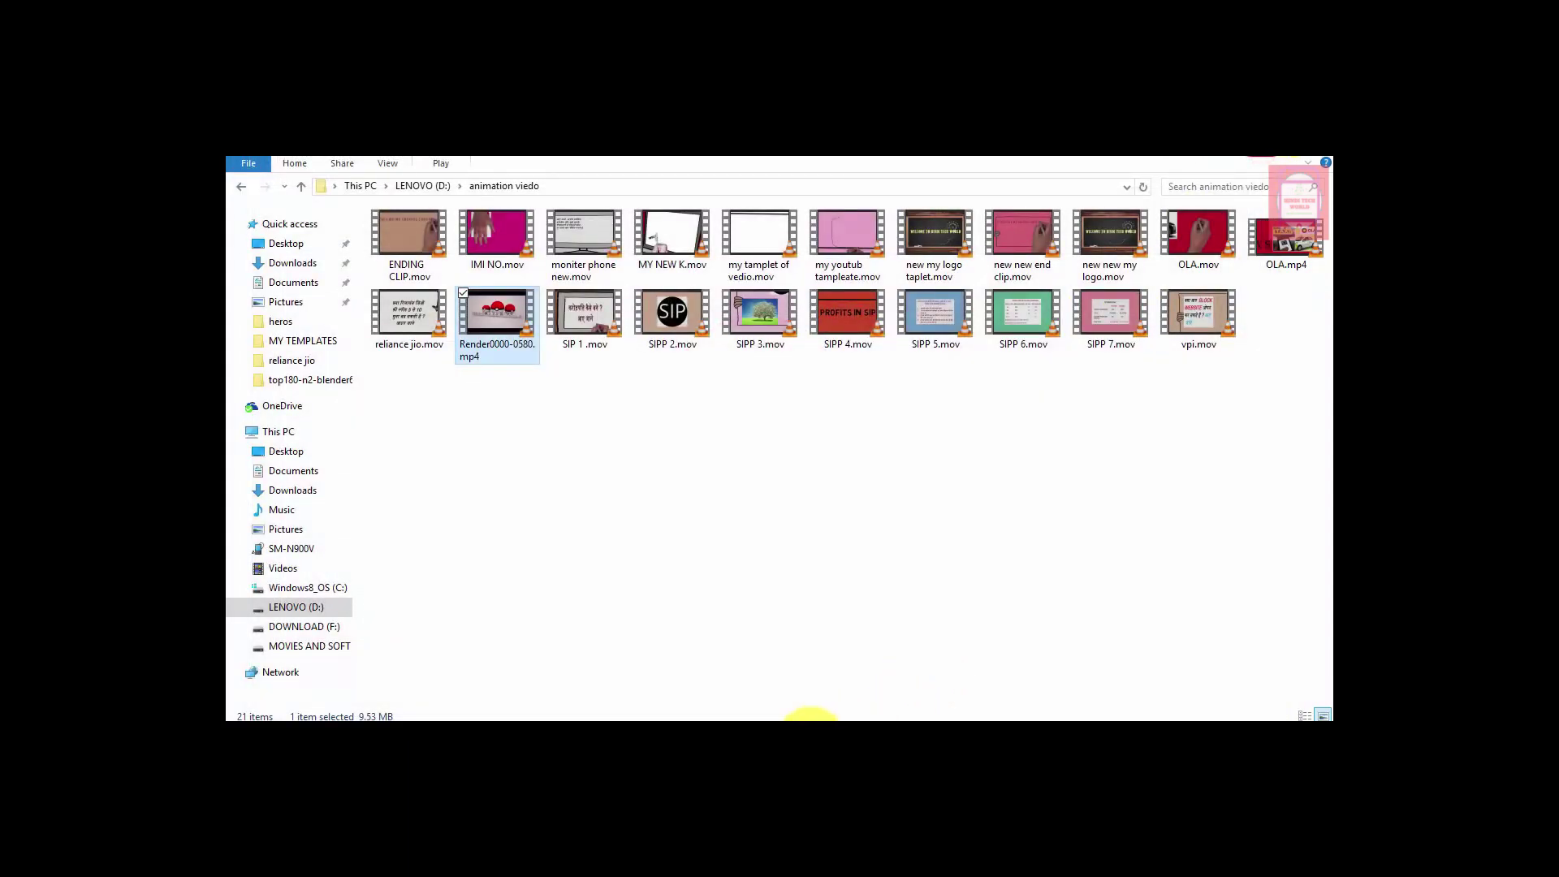
click(803, 698)
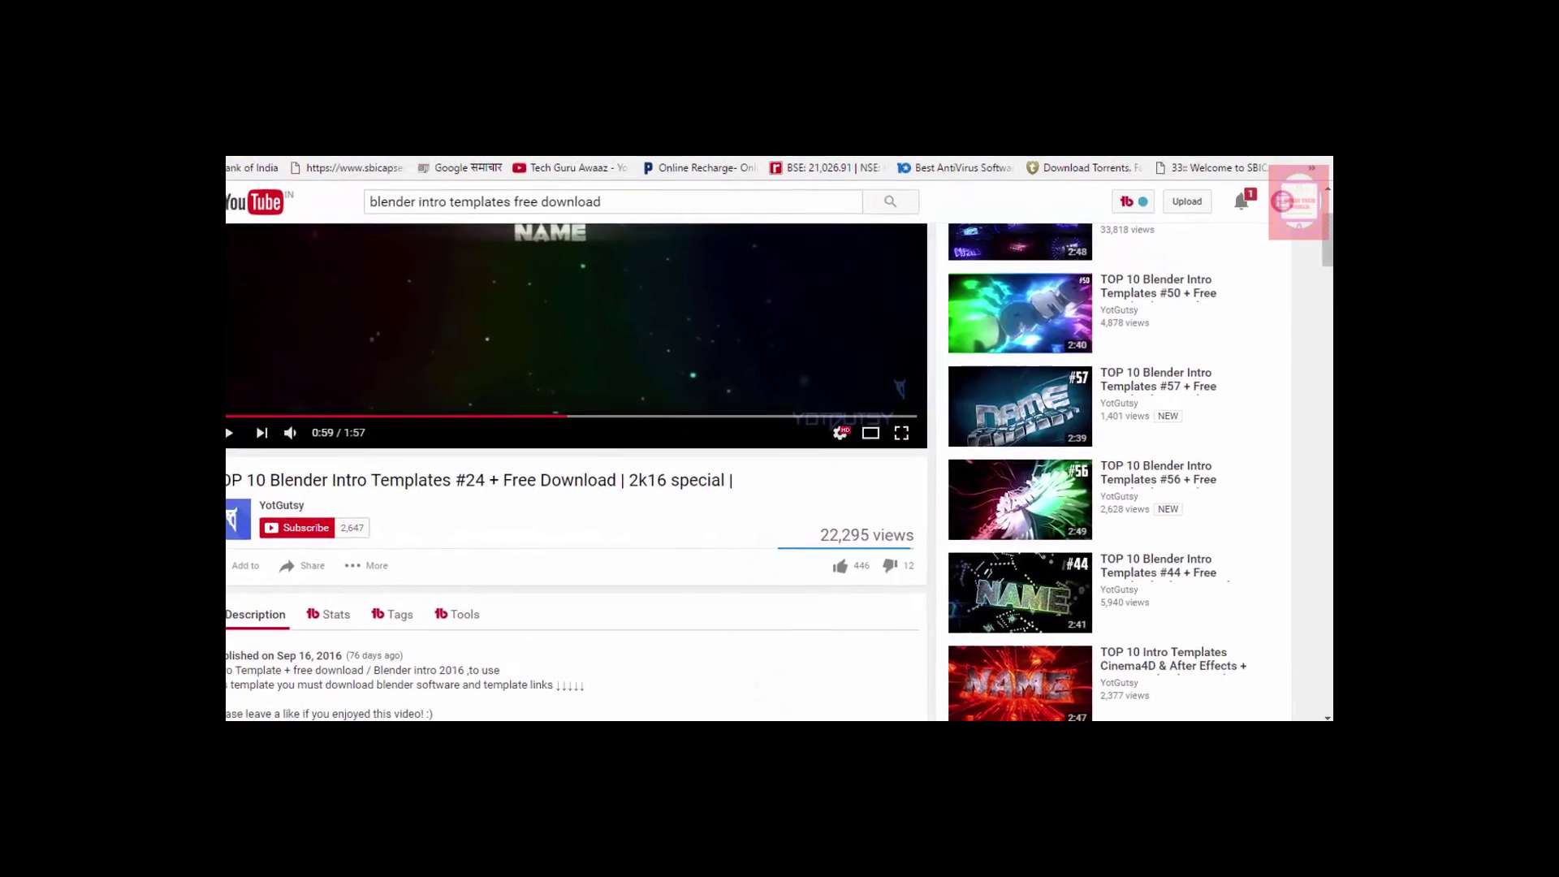